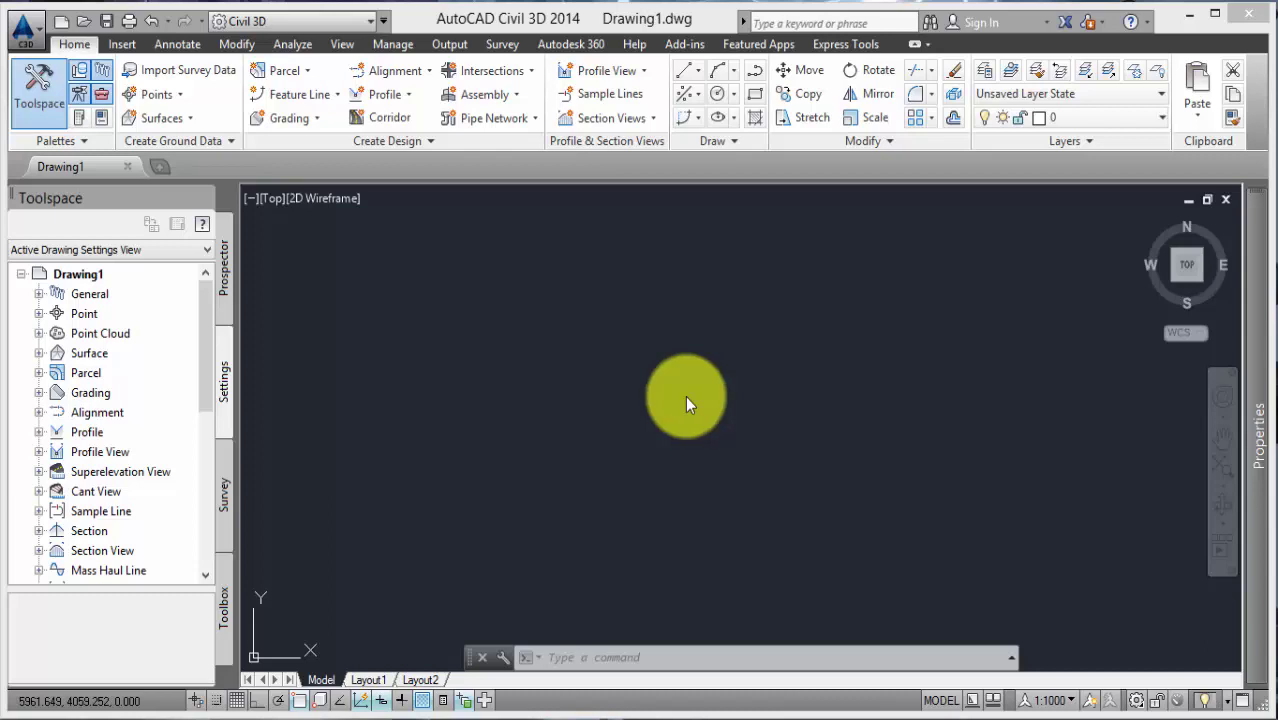
Minimize the empty Civil 3D drawing to reveal the desktop.
left_click(1188, 14)
Open the Book1 workbook and permanently delete the old profile text file from the desktop.
double_click(35, 648)
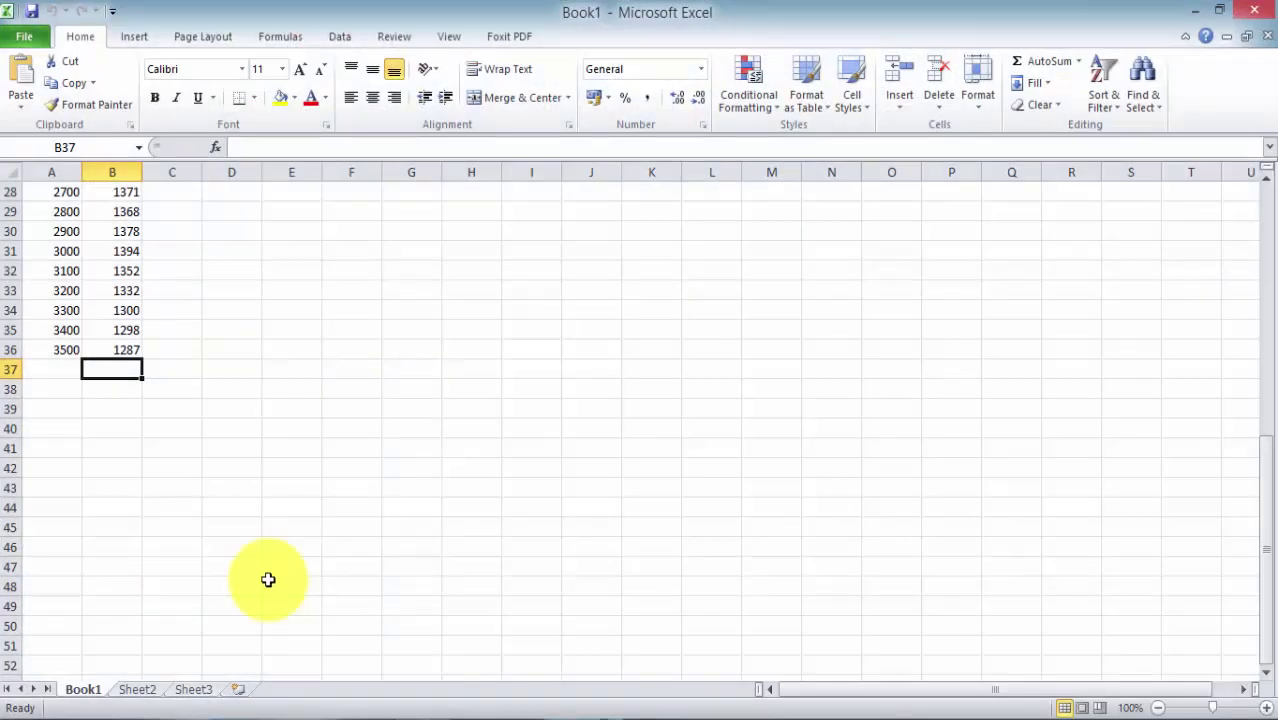
left_click(1195, 10)
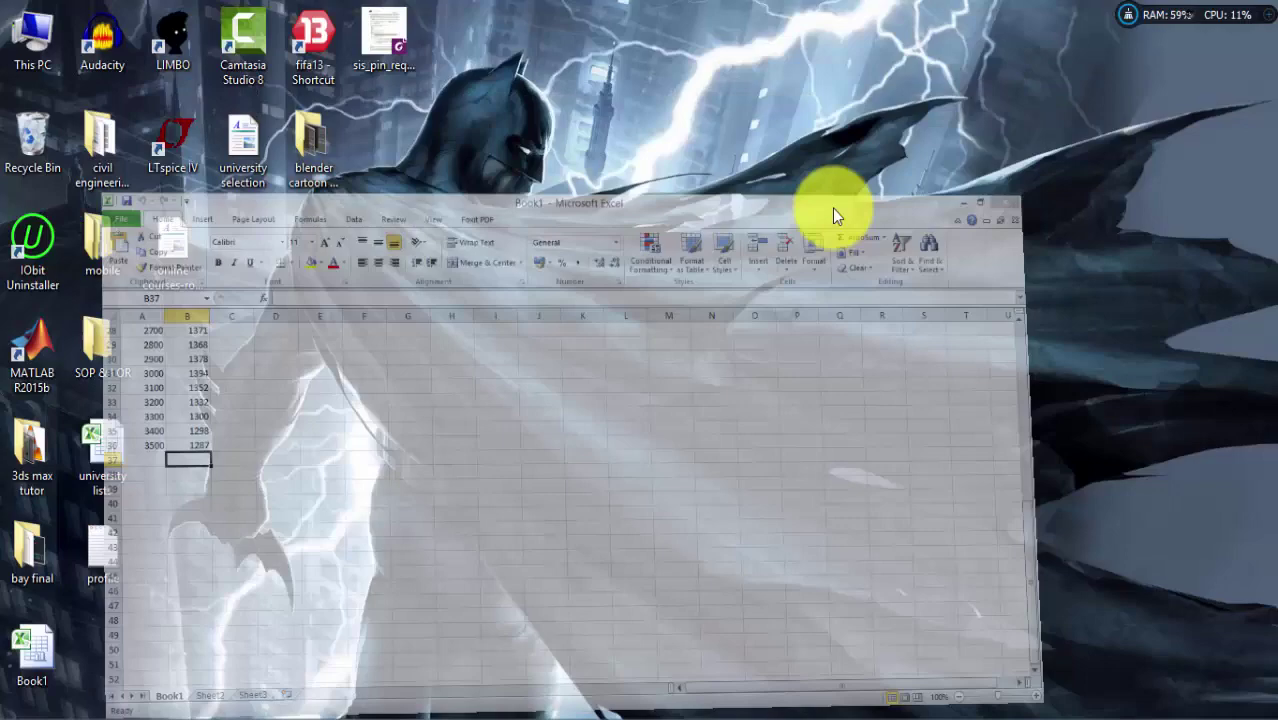
left_click(103, 541)
key("shift+Delete")
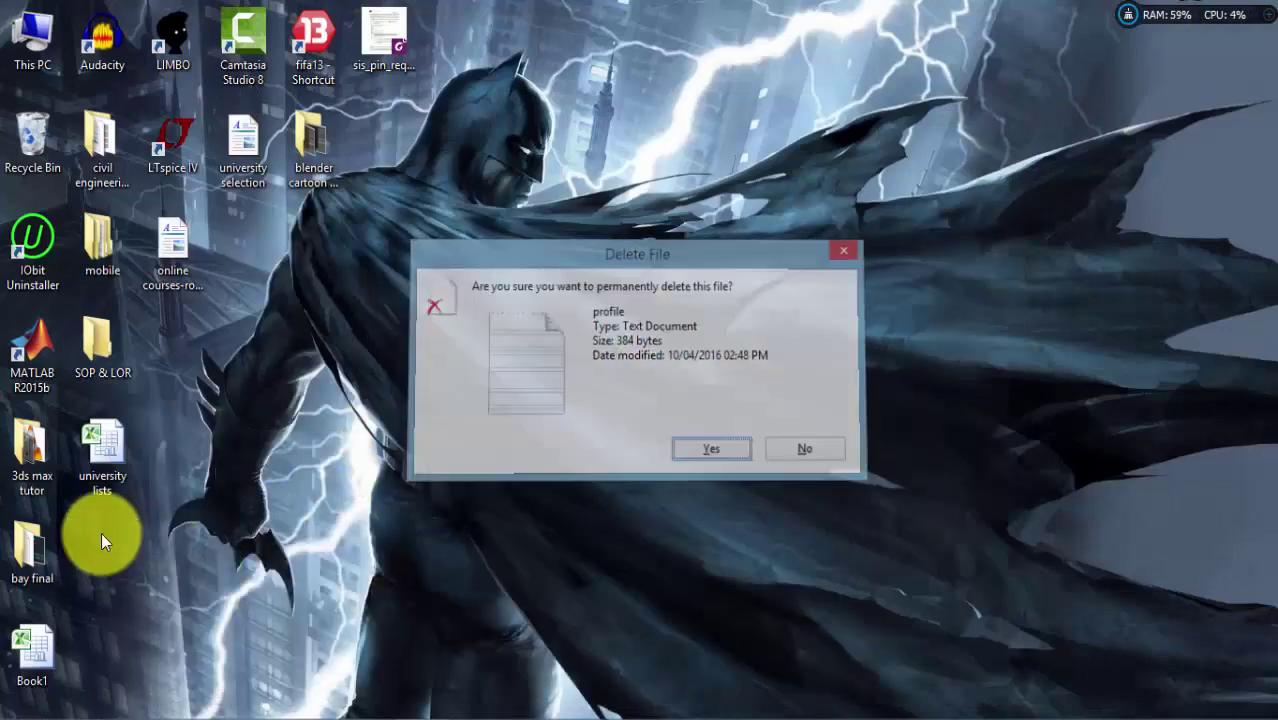
key("Return")
Bring Book1 back into view at row 1 and select the column B values.
left_click(405, 712)
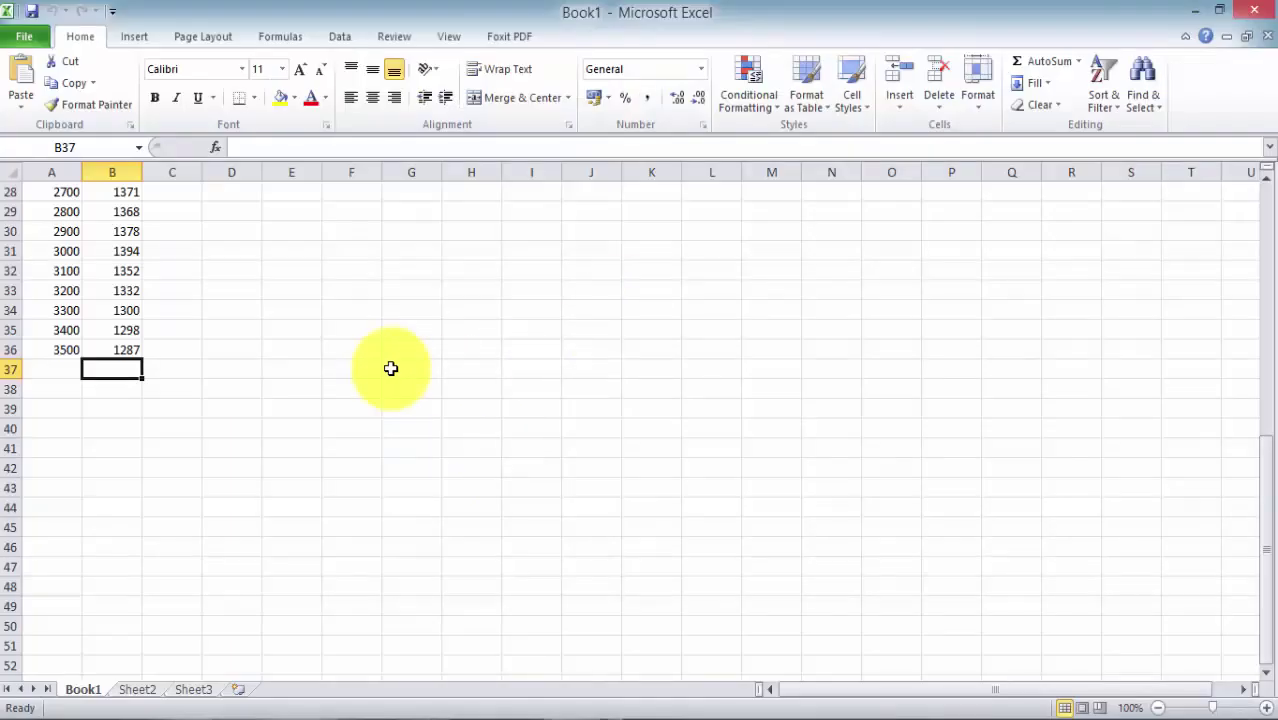
scroll(391, 365, "up", 9)
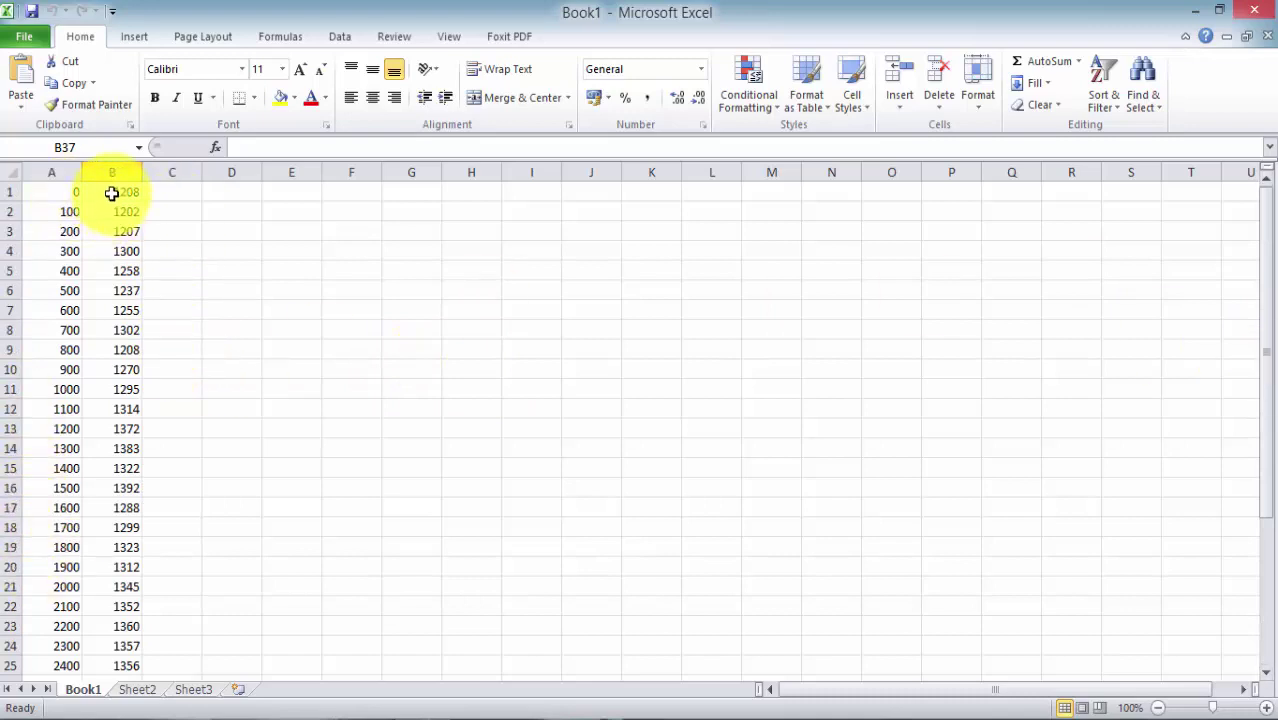
left_click_drag(111, 193, 117, 151)
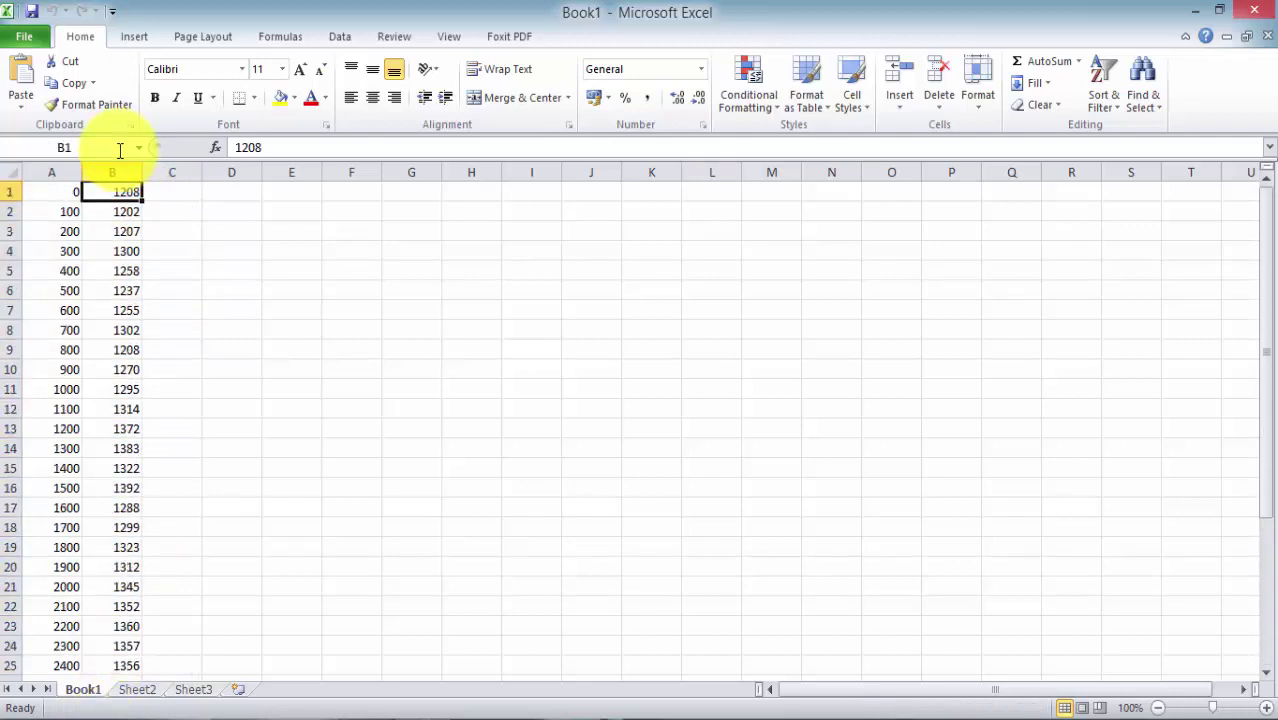
Save the active sheet to the Desktop as Text (Tab delimited) named 'profile'.
left_click(51, 191)
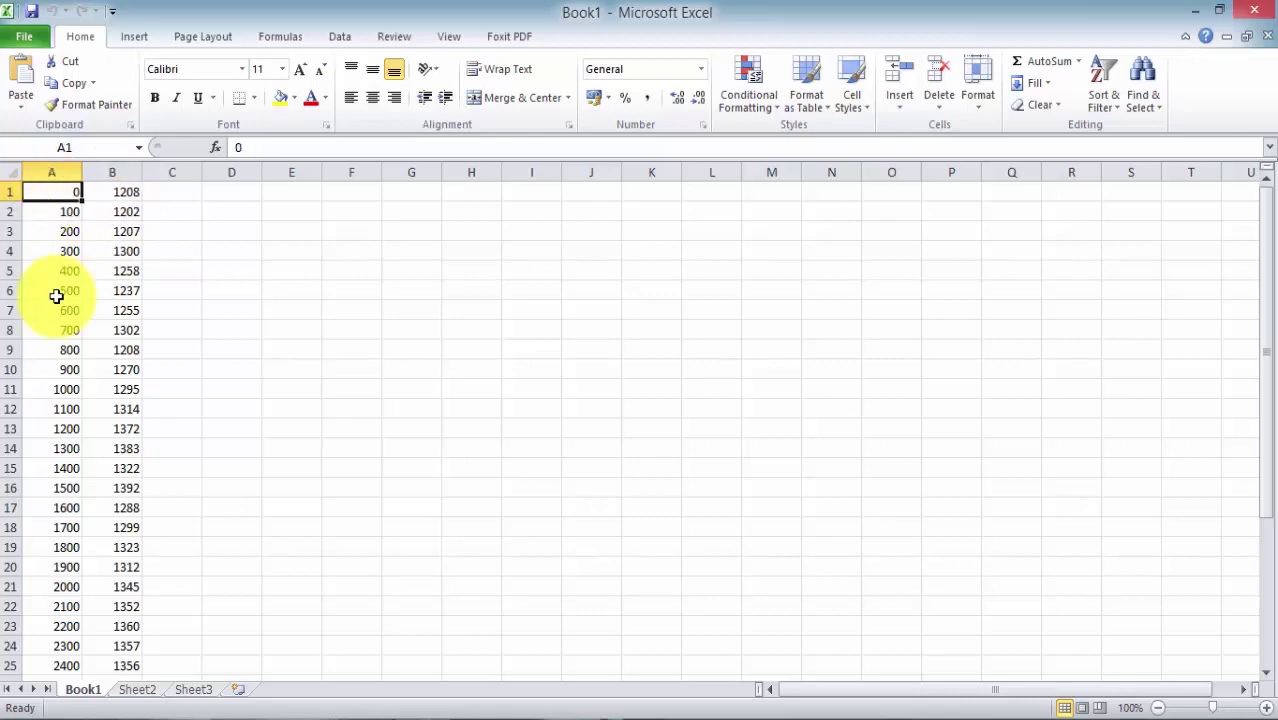
left_click(33, 38)
key("Escape")
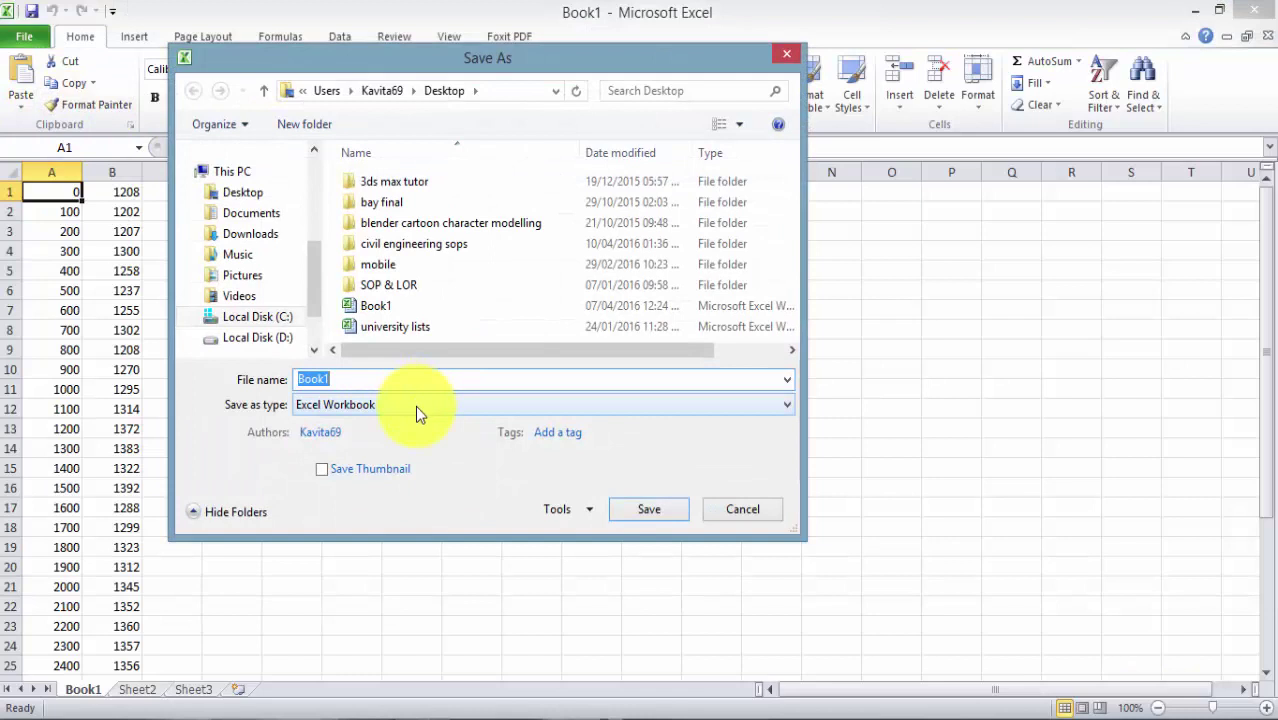
left_click(415, 405)
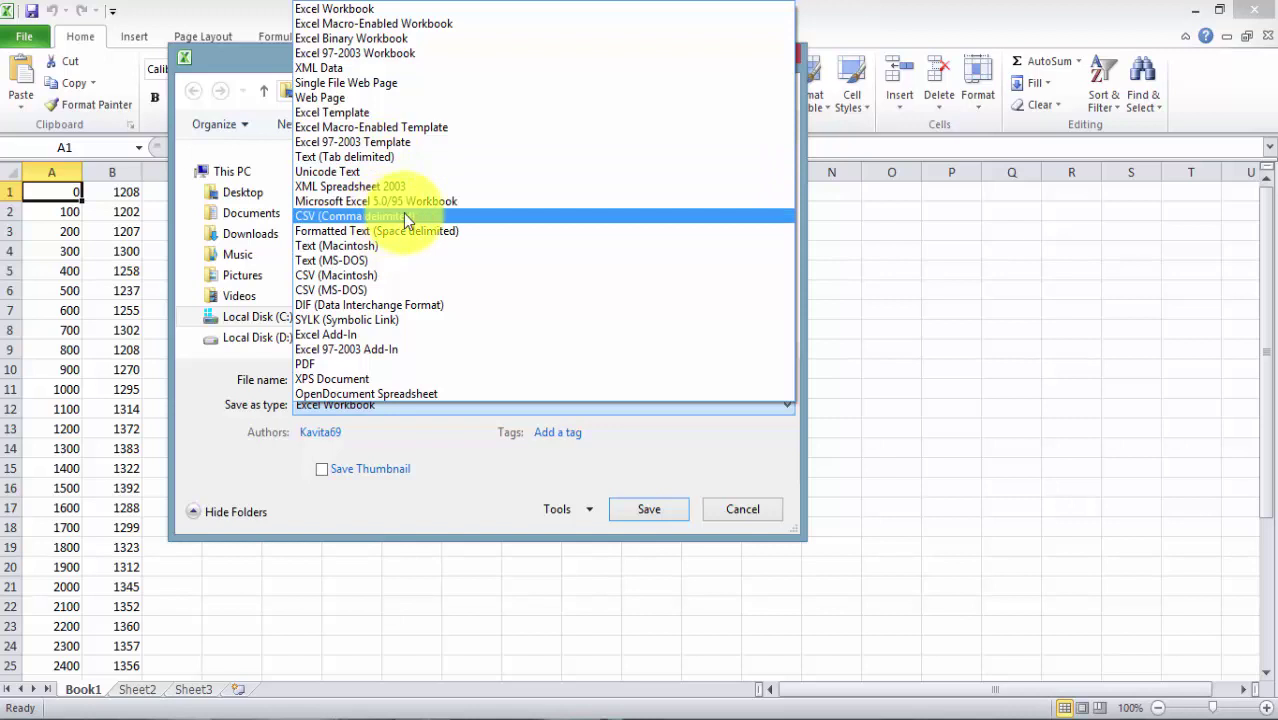
left_click(383, 165)
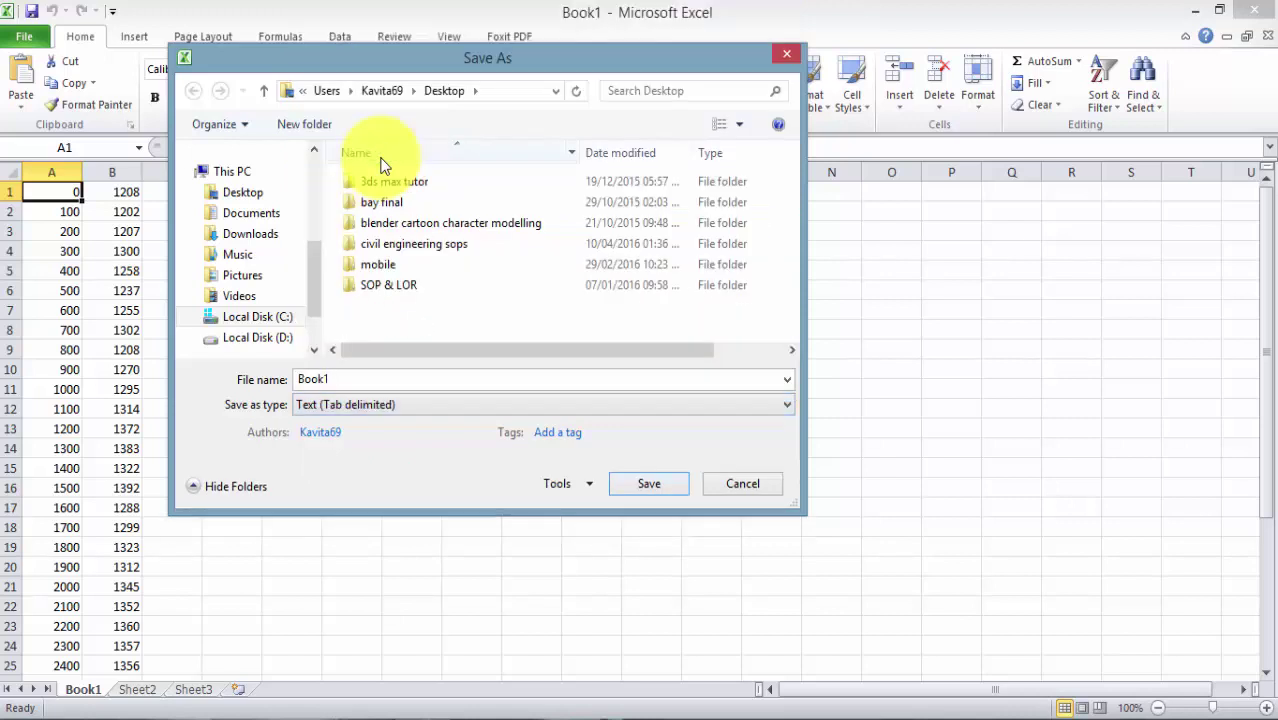
left_click(370, 378)
type("profile")
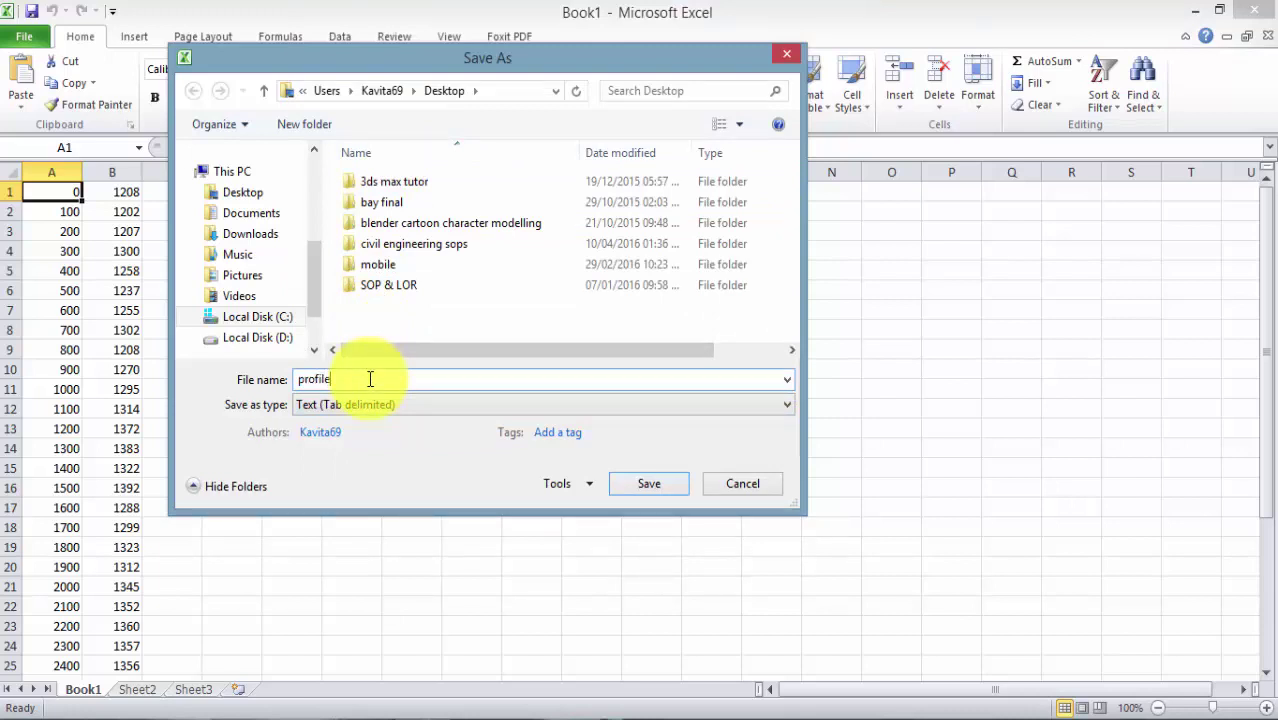
left_click(266, 195)
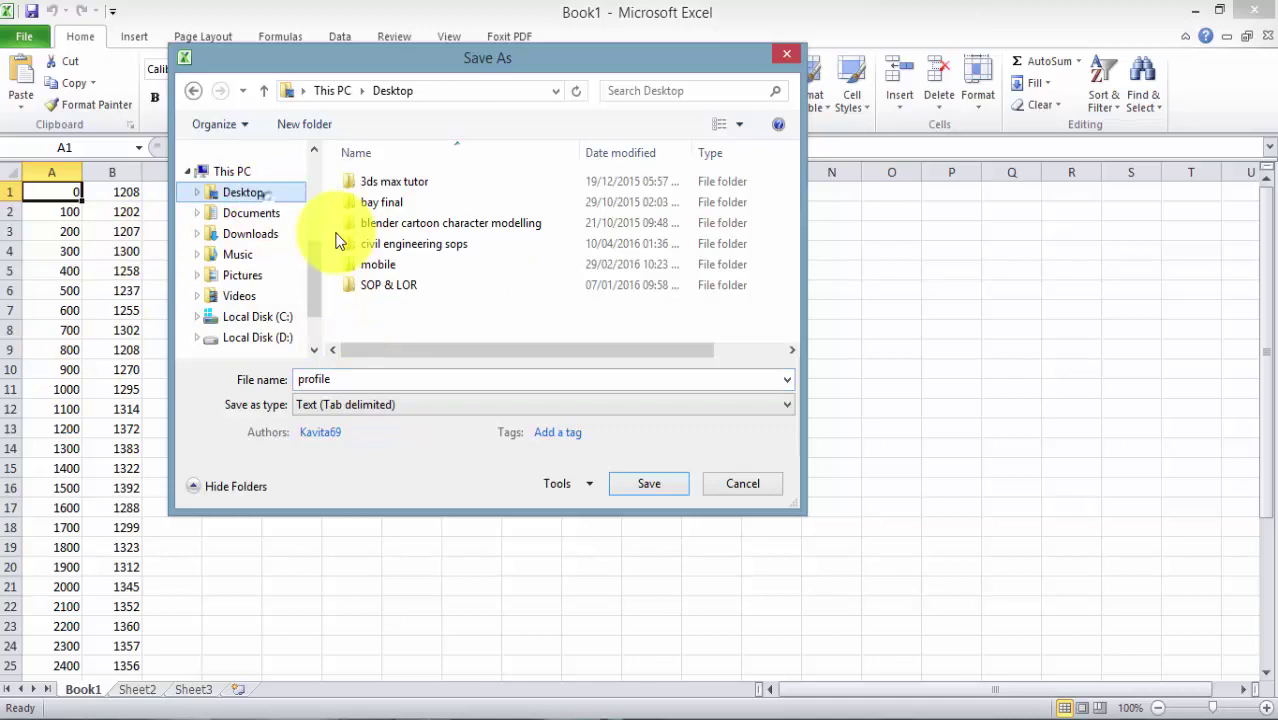
left_click(655, 484)
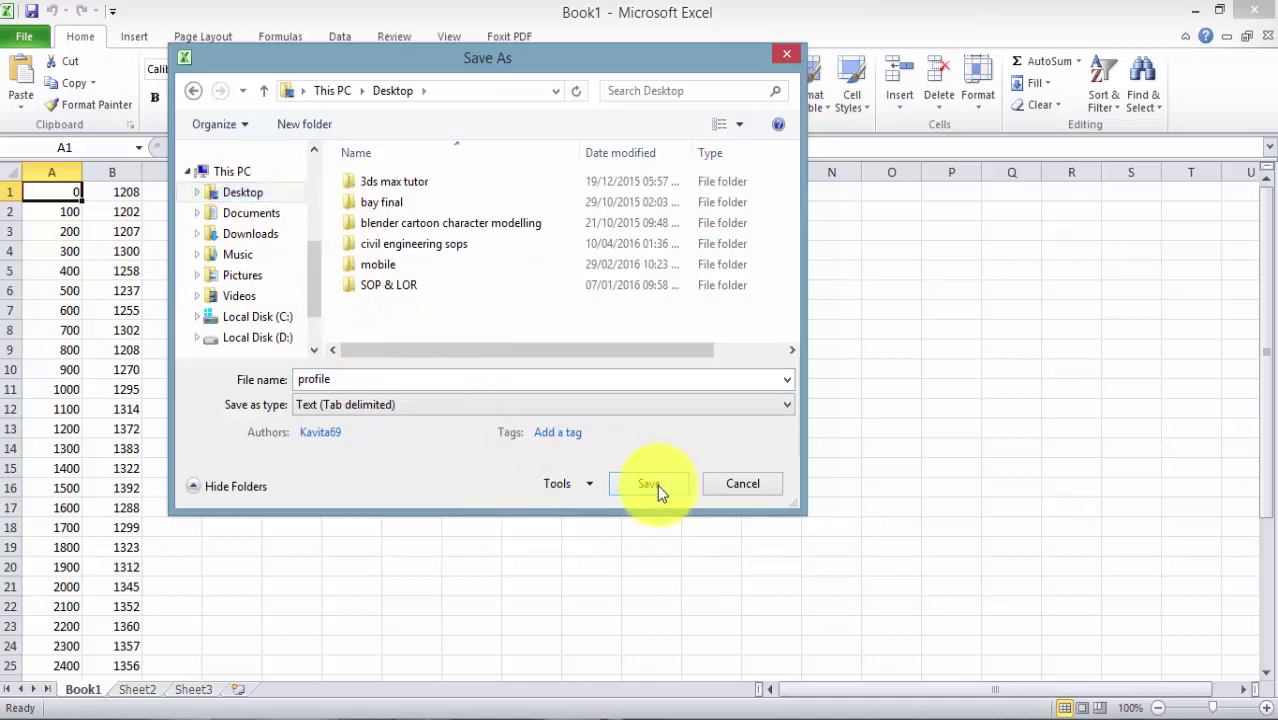
left_click(597, 436)
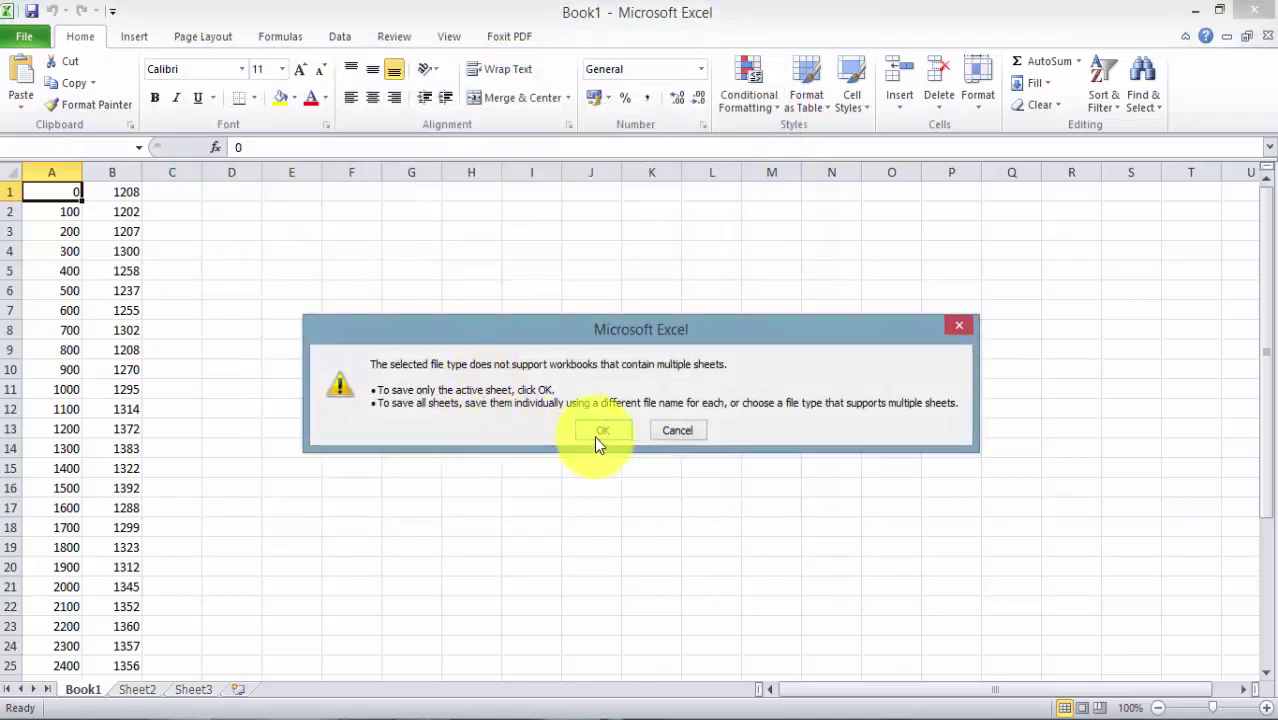
left_click(580, 440)
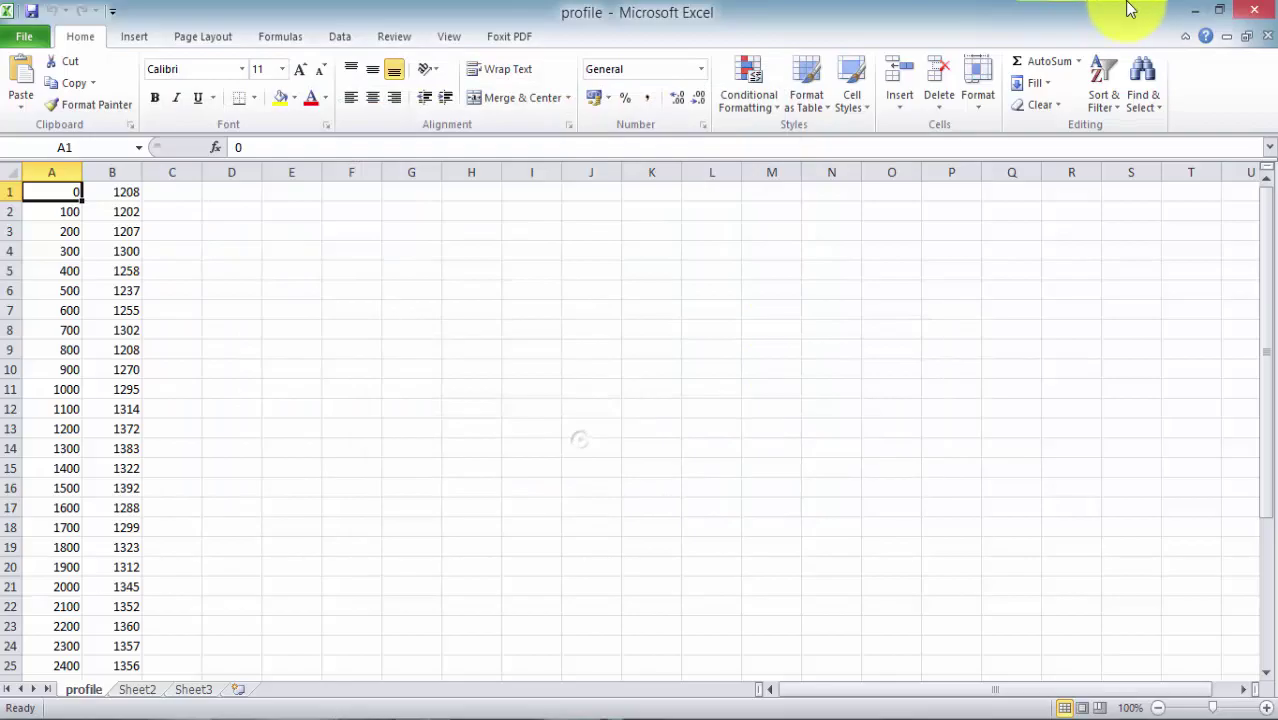
Close Excel without saving the workbook again.
left_click(1195, 10)
left_click(399, 705)
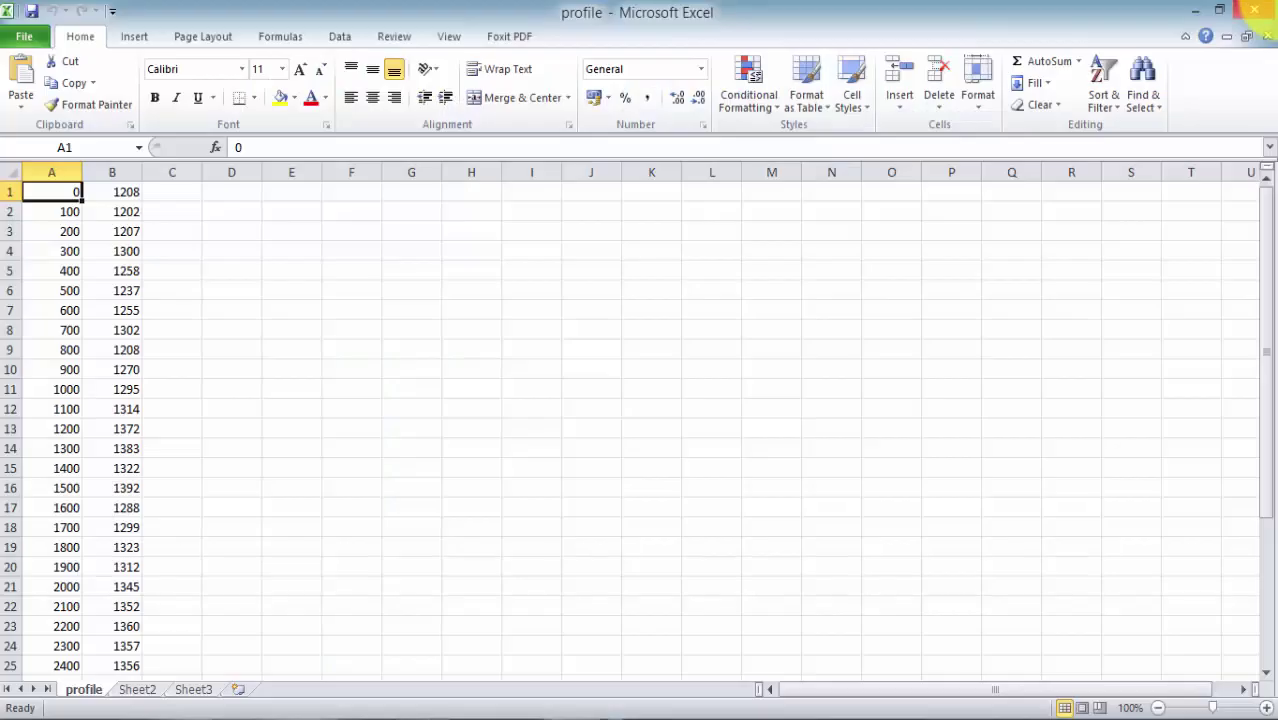
left_click(1255, 10)
left_click(621, 398)
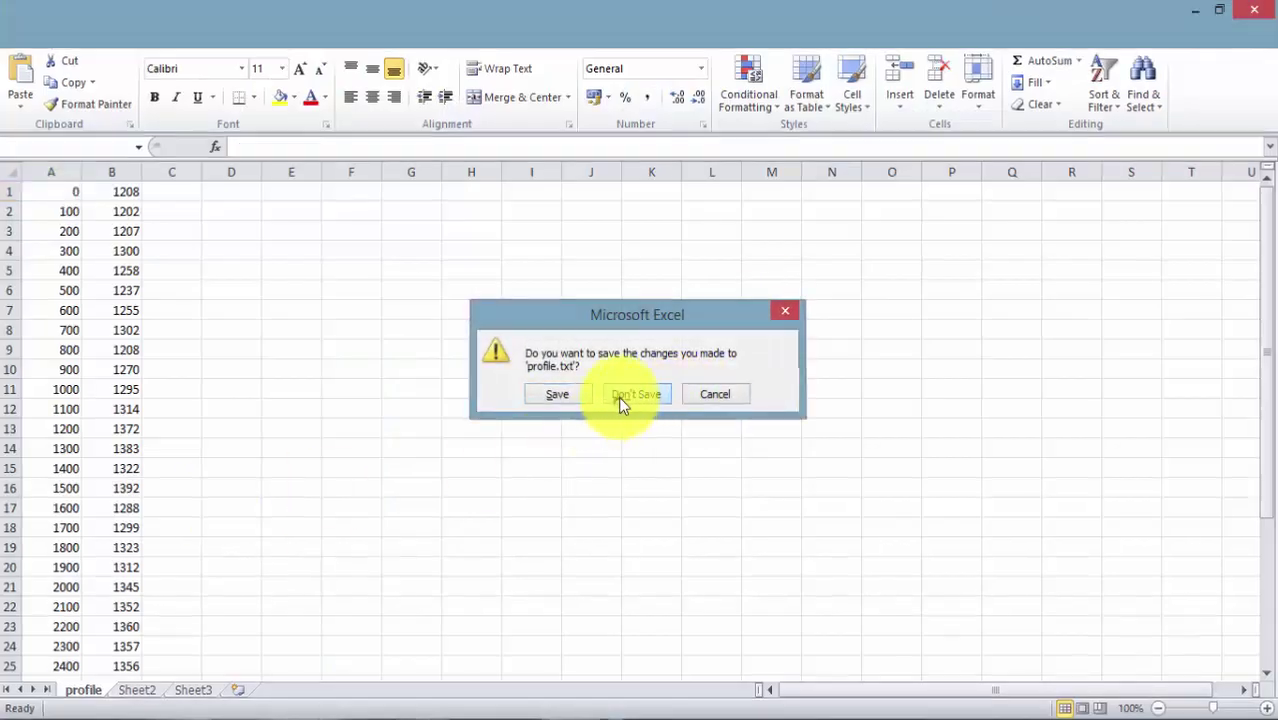
Open profile.txt in a maximized Notepad and select the tab between the station and elevation columns.
double_click(93, 584)
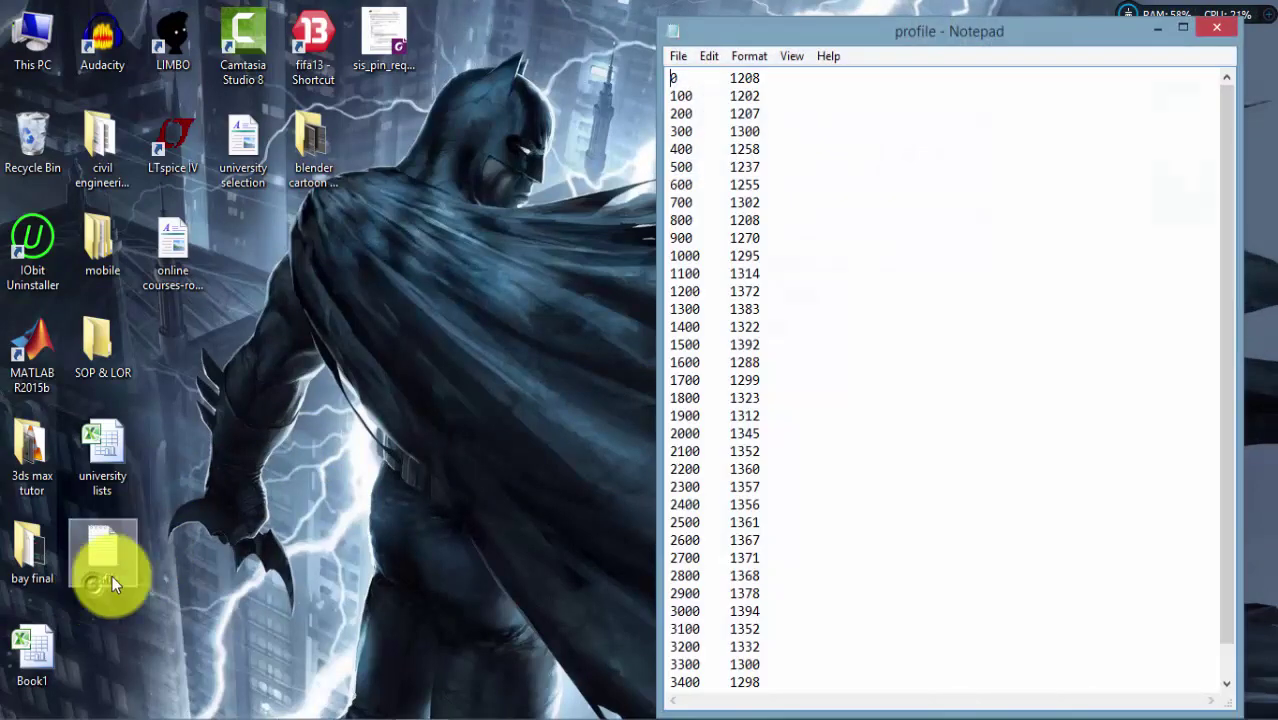
double_click(1018, 34)
scroll(46, 71, "down", 1)
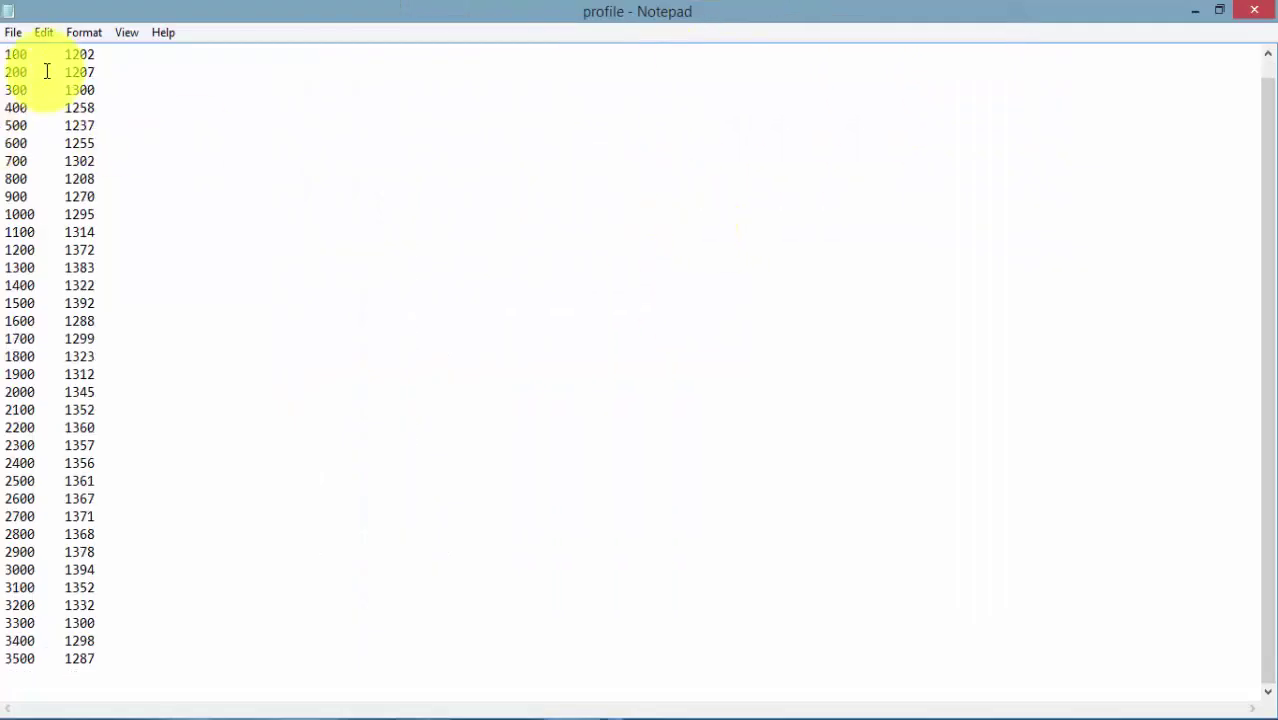
scroll(125, 237, "up", 1)
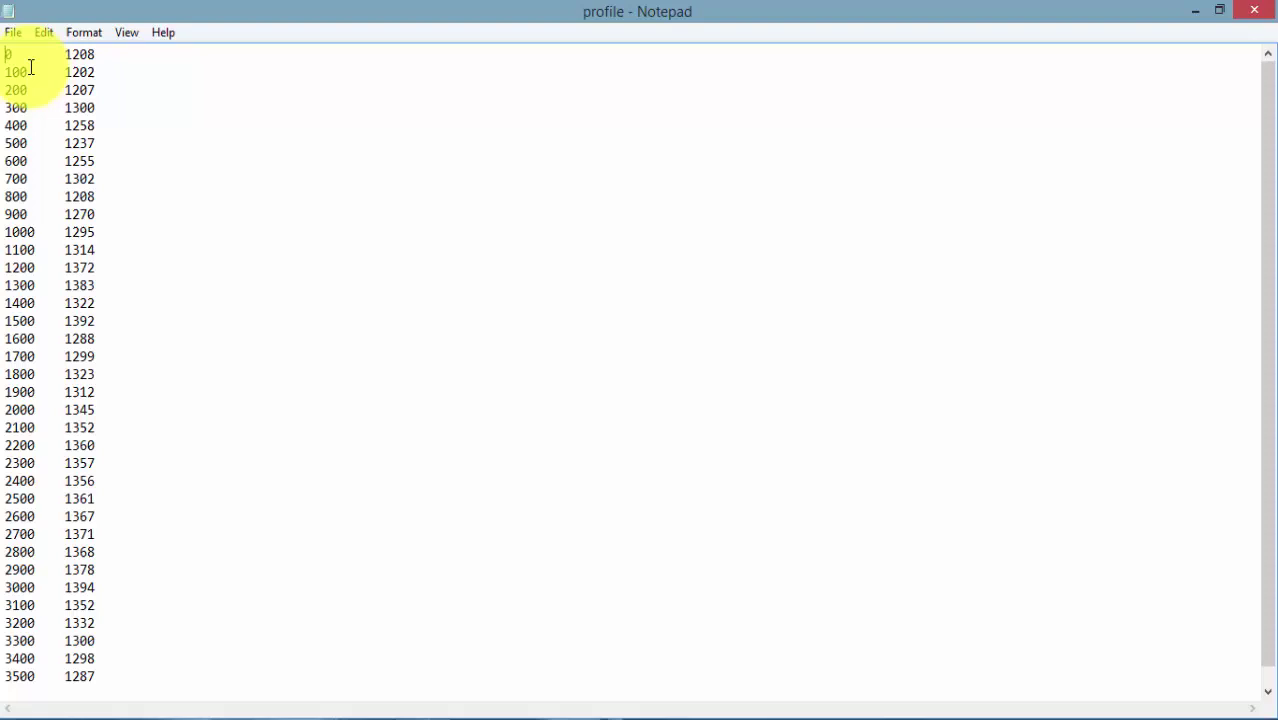
left_click_drag(23, 57, 46, 60)
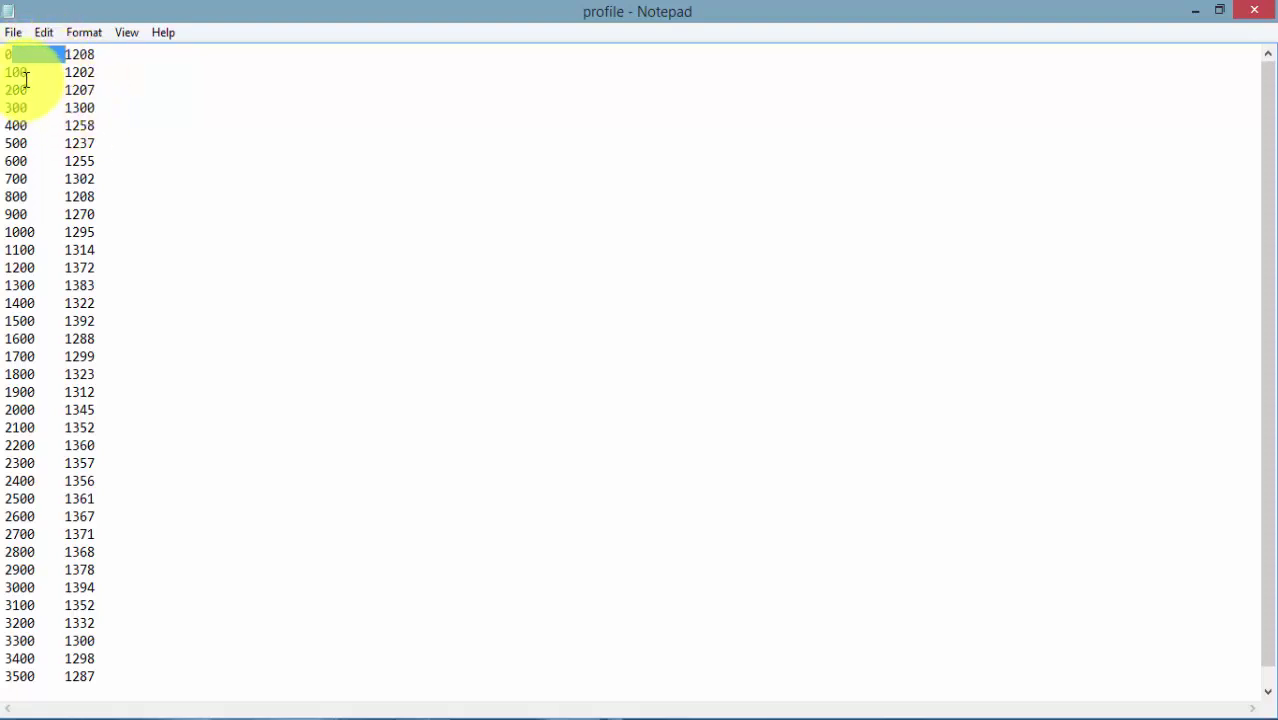
left_click_drag(29, 72, 55, 93)
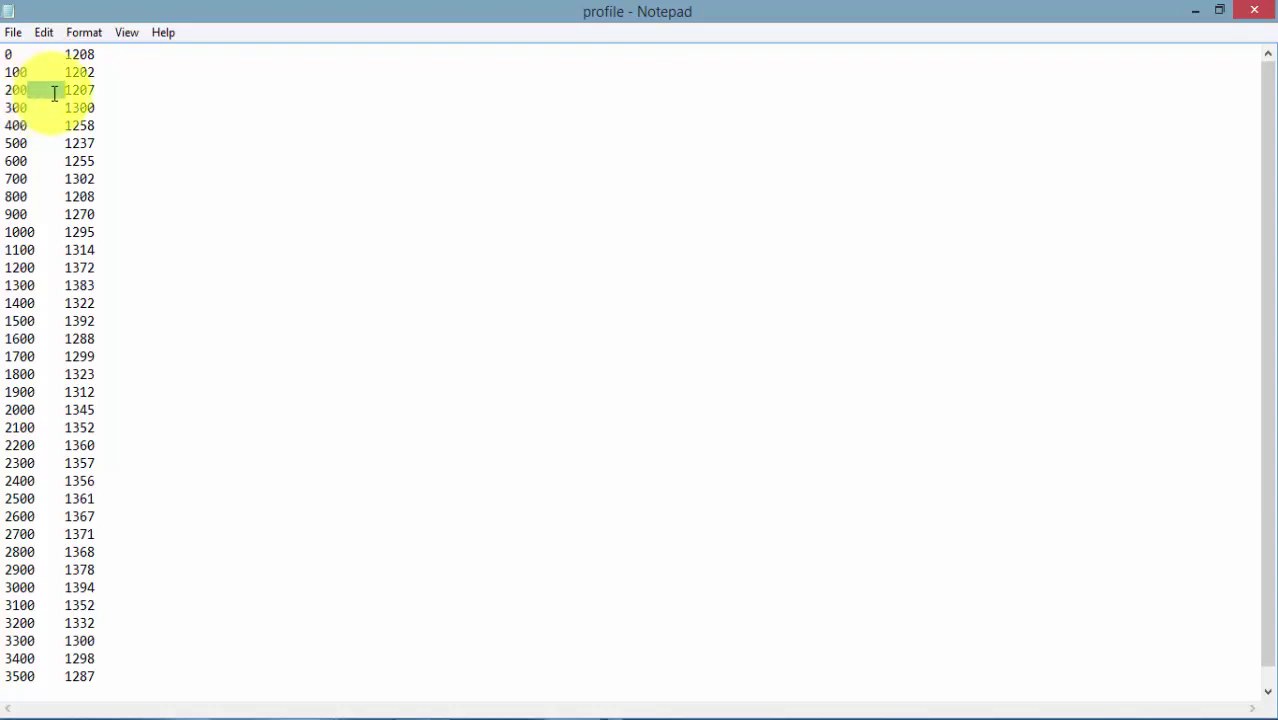
Open Notepad's Edit > Replace dialog, move it beside the text, and focus Find what.
left_click(44, 33)
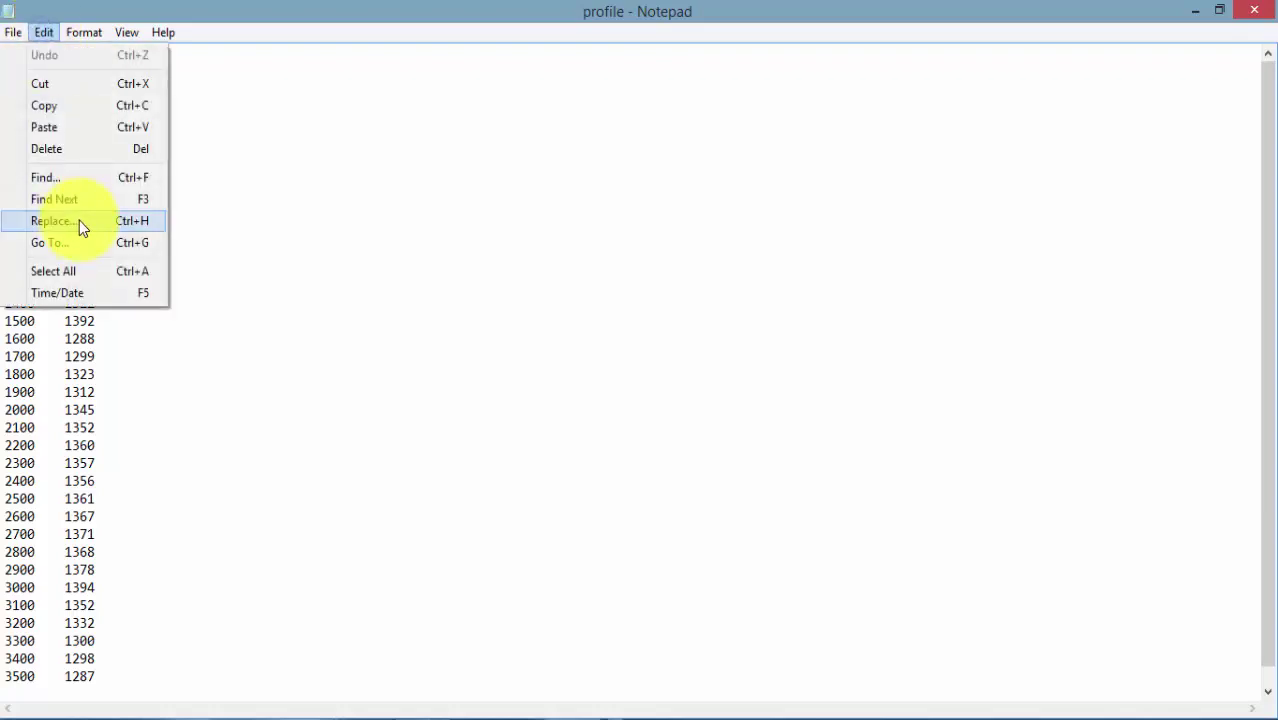
left_click(52, 221)
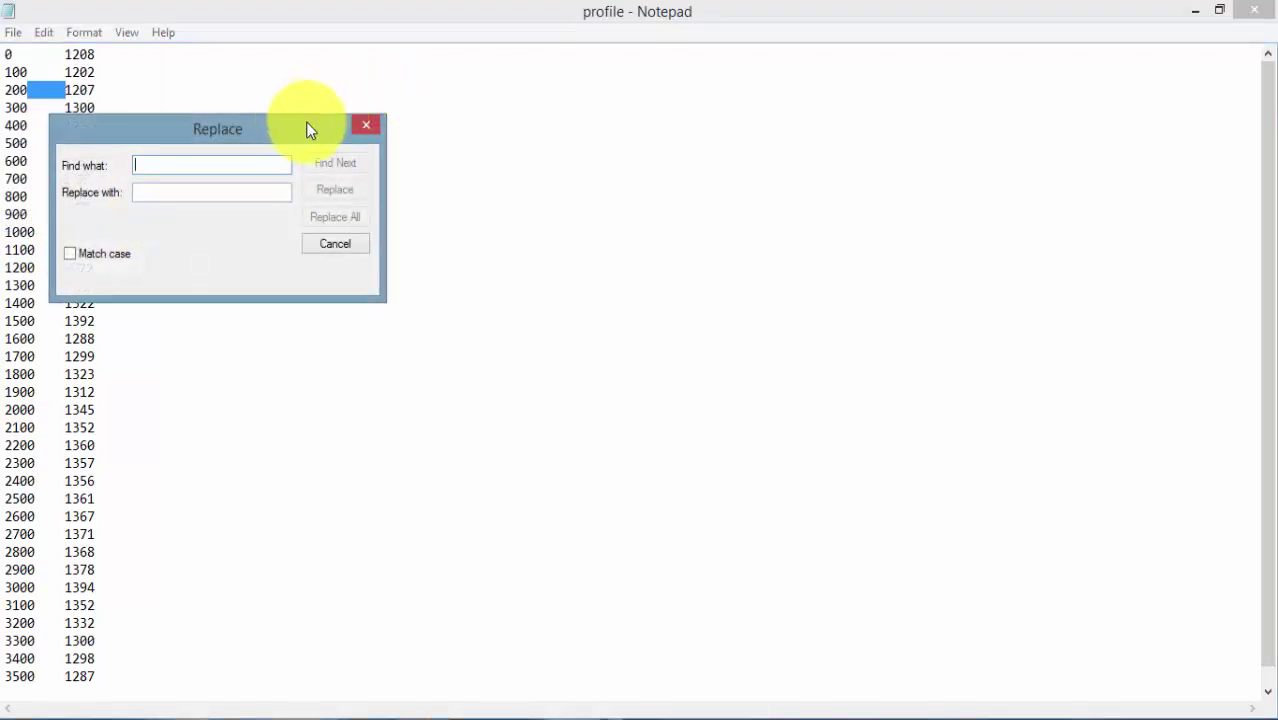
left_click_drag(308, 128, 415, 116)
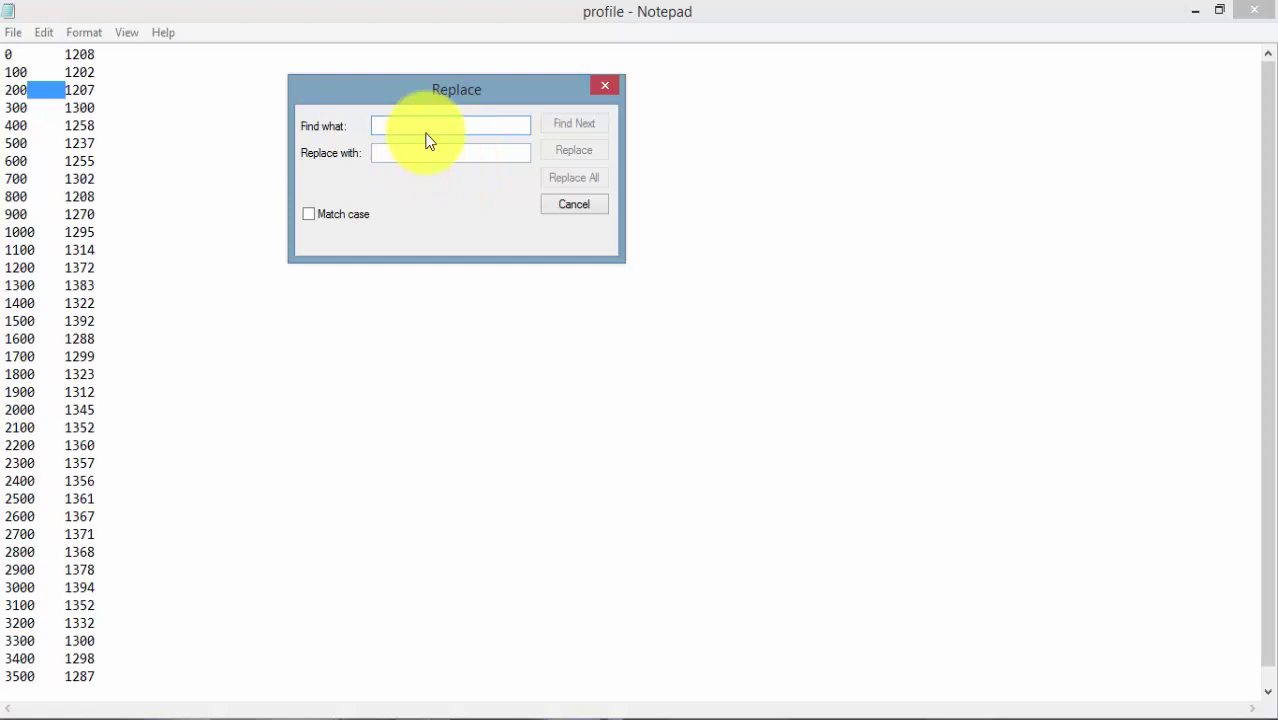
left_click_drag(444, 89, 510, 76)
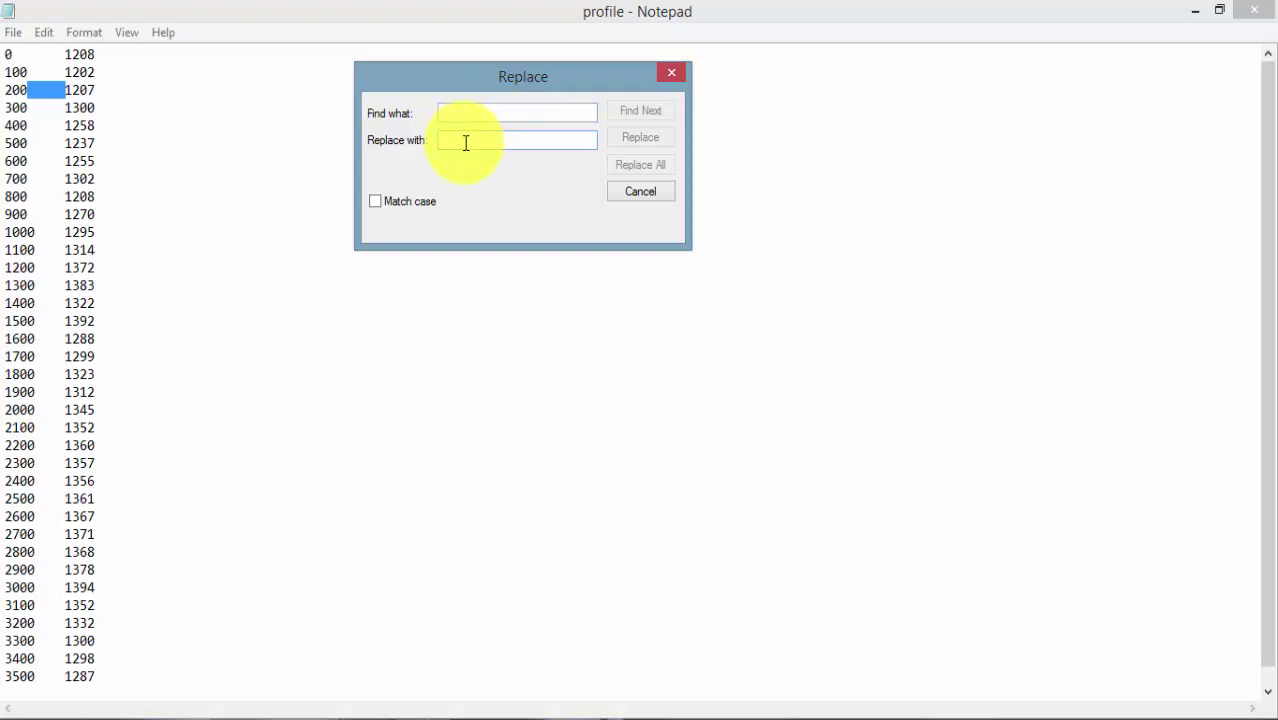
left_click(459, 108)
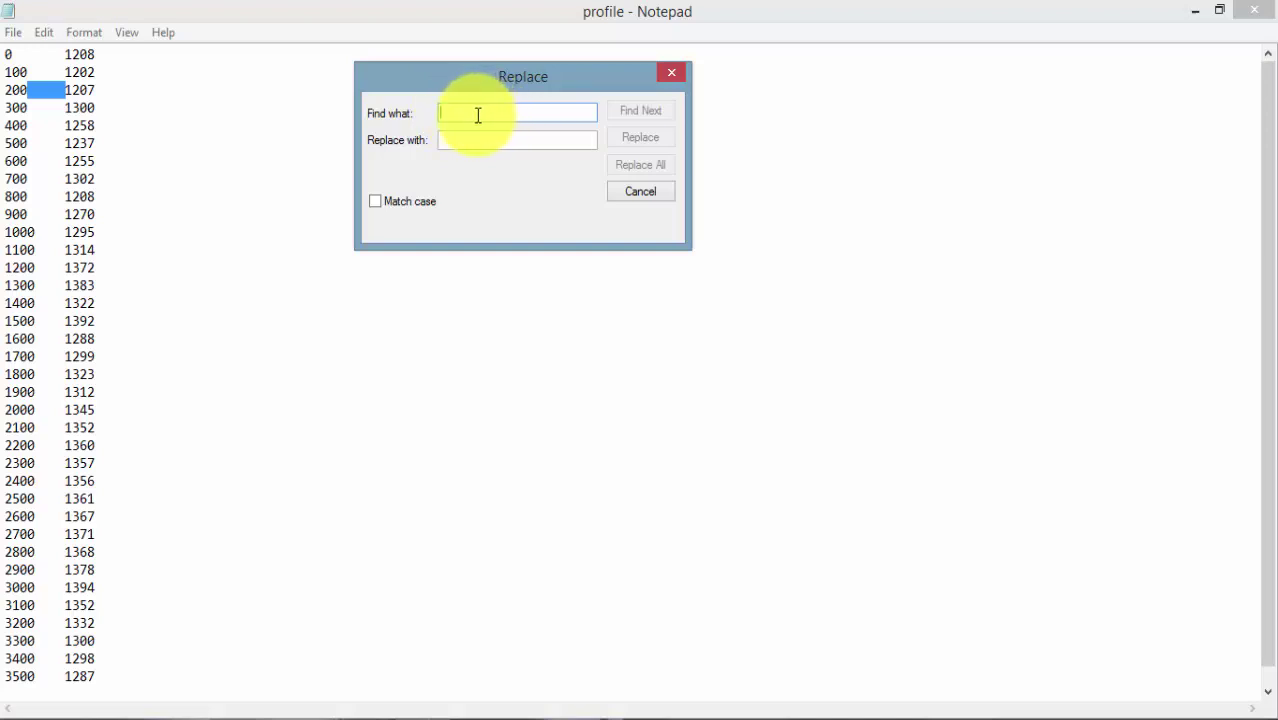
Select the tab character between 100 and 1202 in the profile text.
left_click(41, 69)
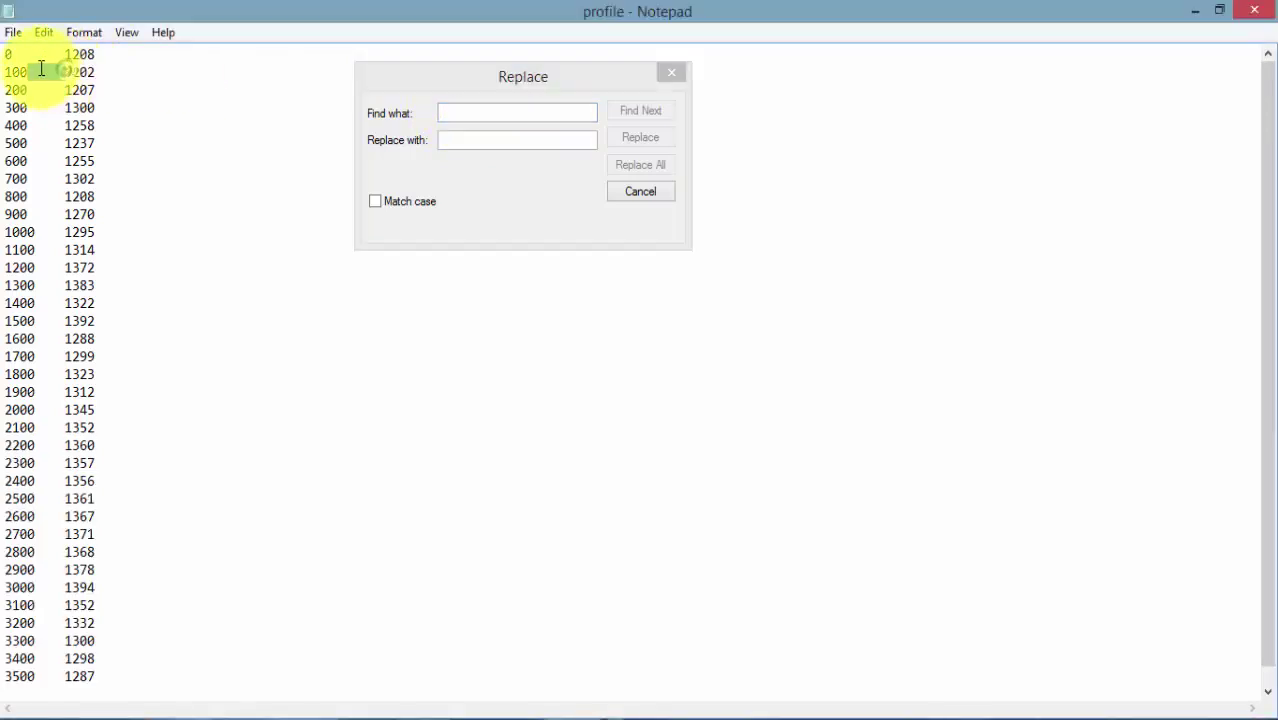
double_click(40, 69)
key("Right")
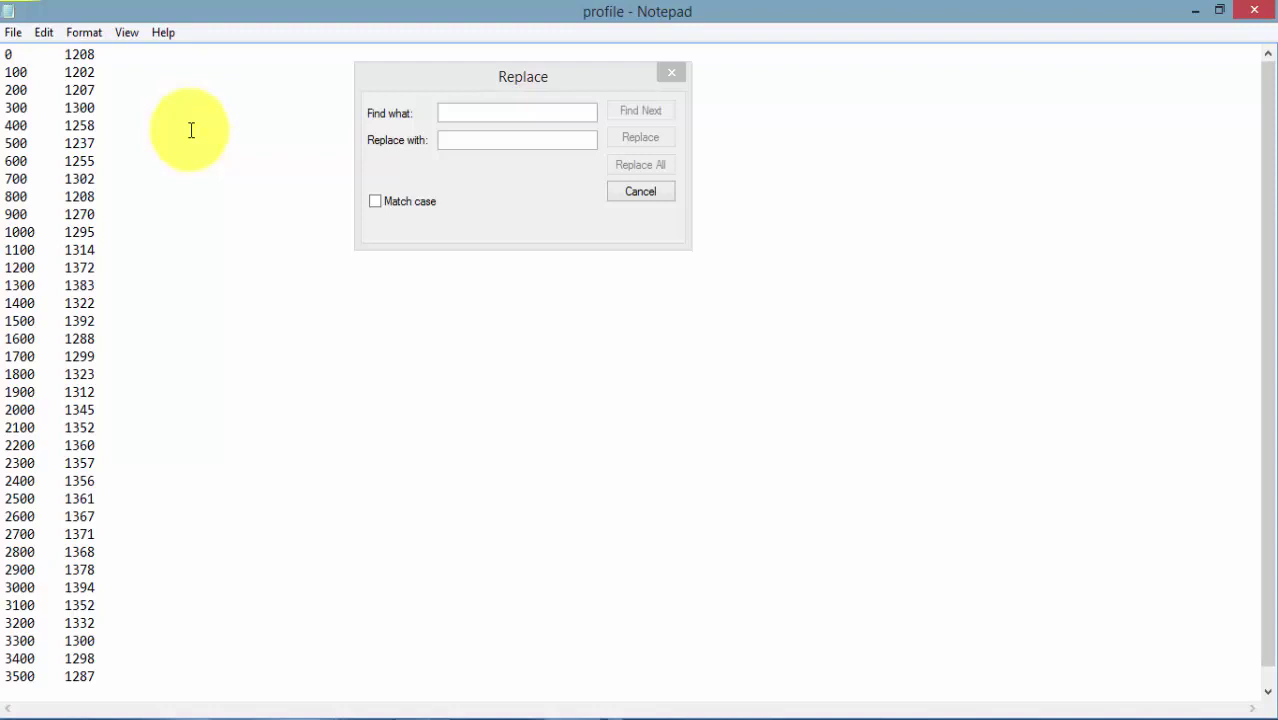
key("shift+Left")
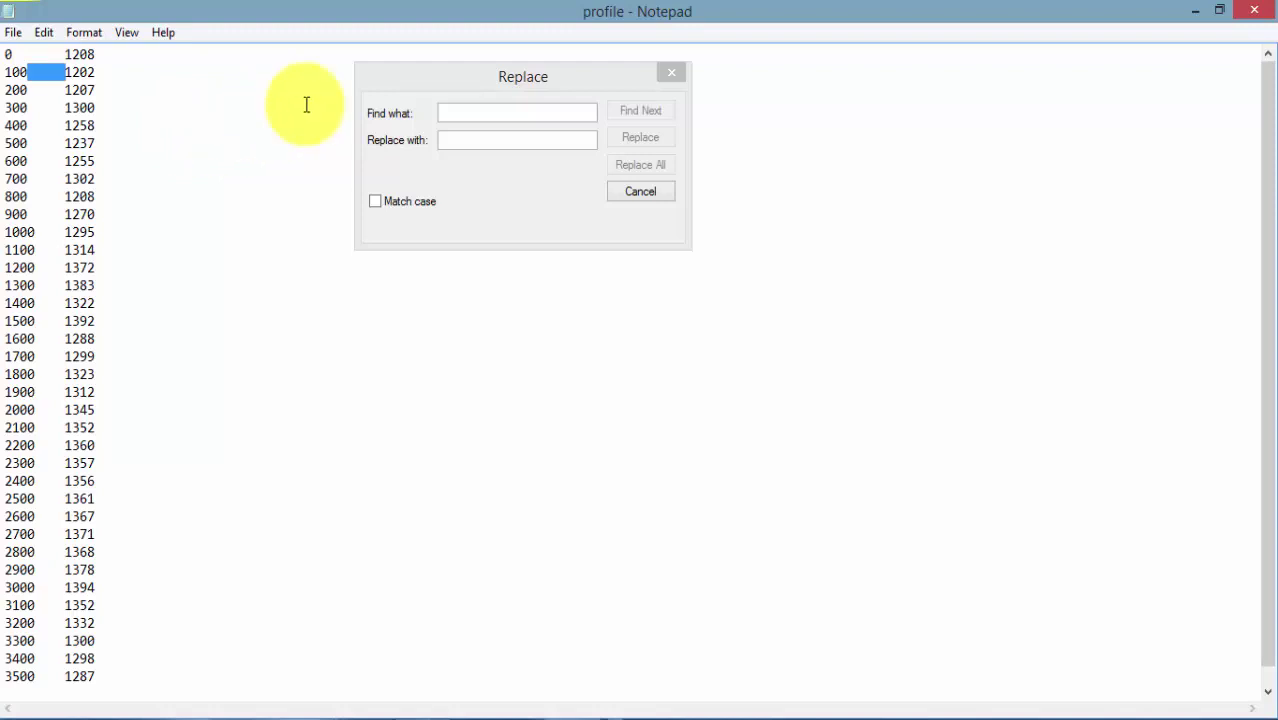
Set Find what to a tab and Replace with to a space, then Replace All.
left_click(489, 112)
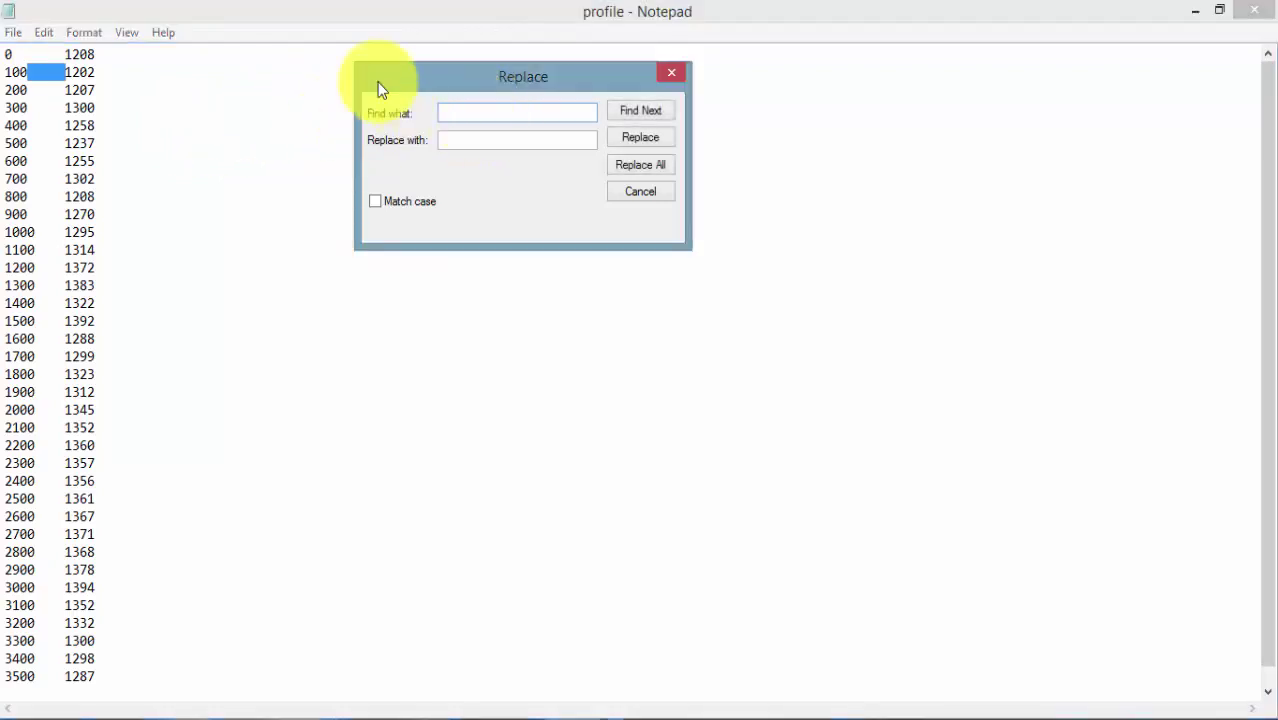
left_click(497, 139)
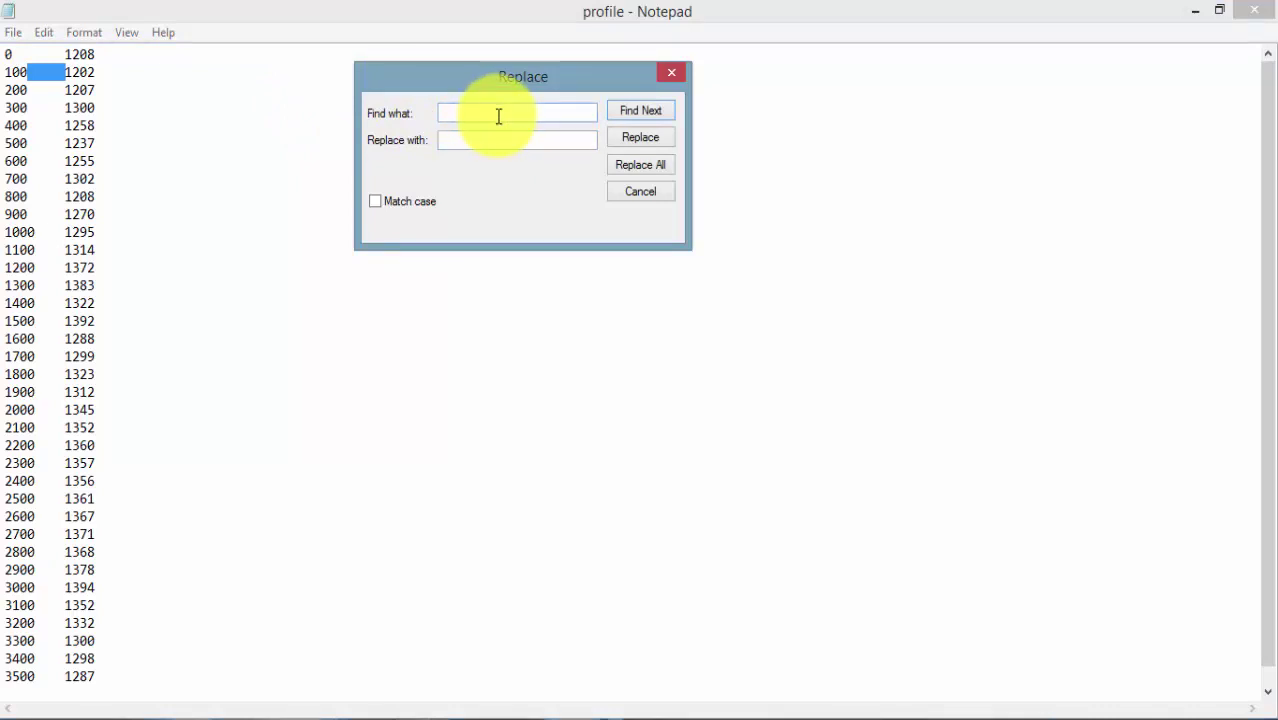
left_click(497, 113)
left_click(477, 139)
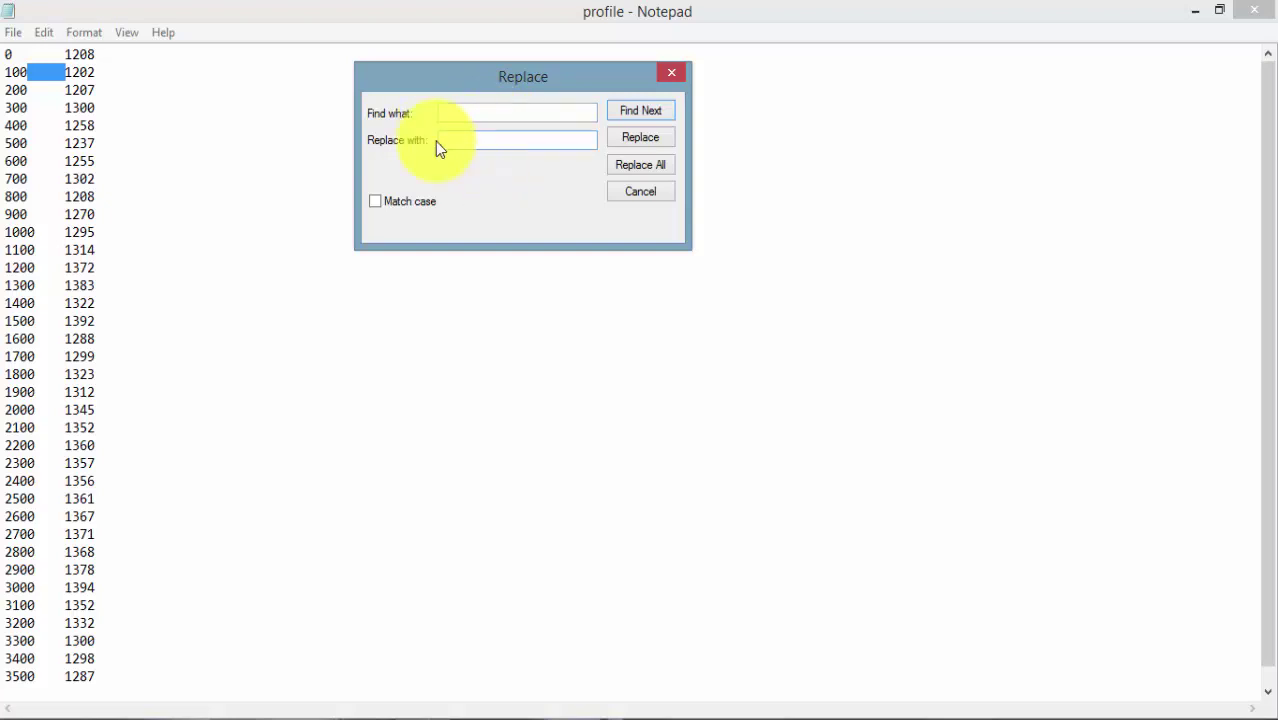
left_click(628, 165)
Close the Replace dialog, save the space-separated profile.txt, and close Notepad.
left_click(672, 74)
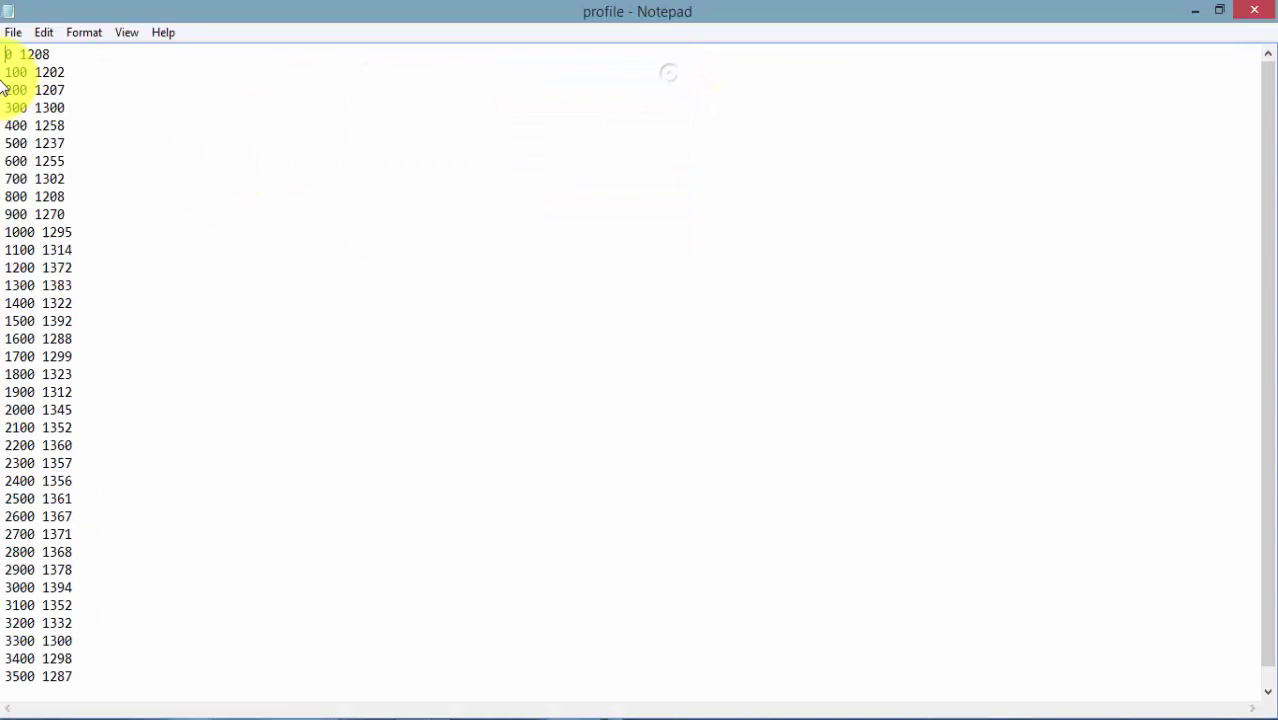
scroll(28, 433, "down", 1)
scroll(28, 433, "up", 1)
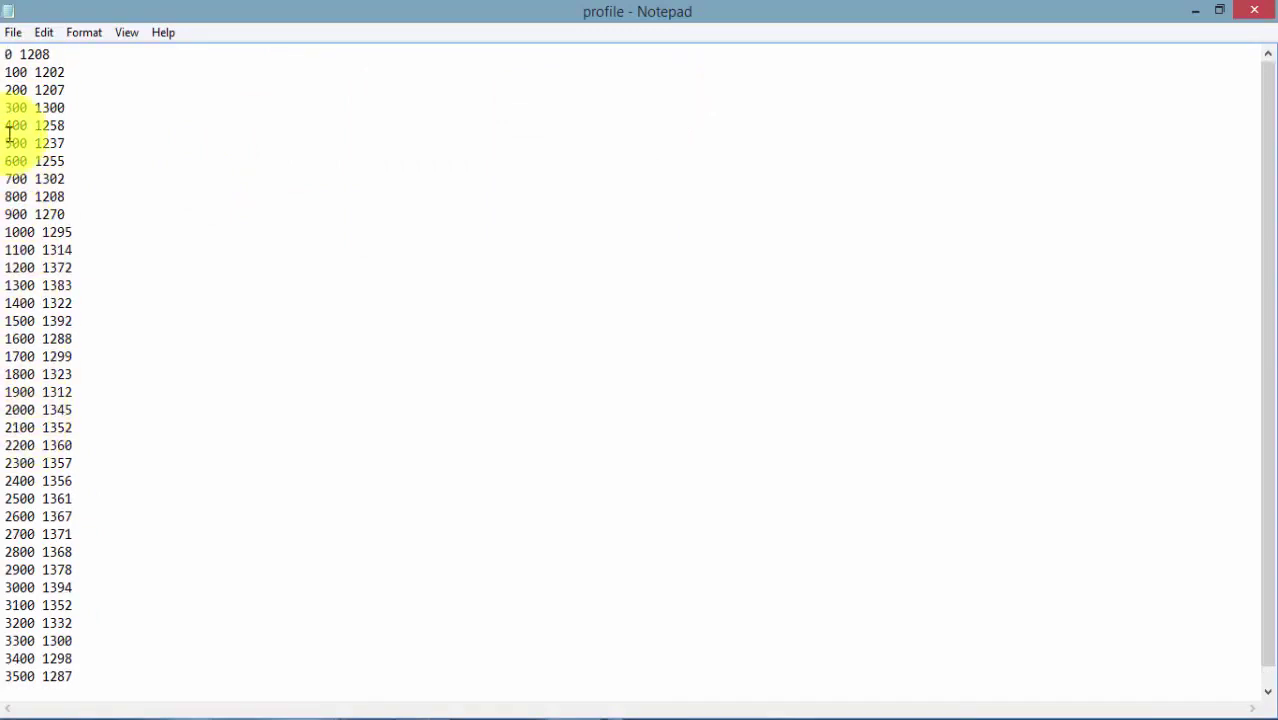
left_click(14, 38)
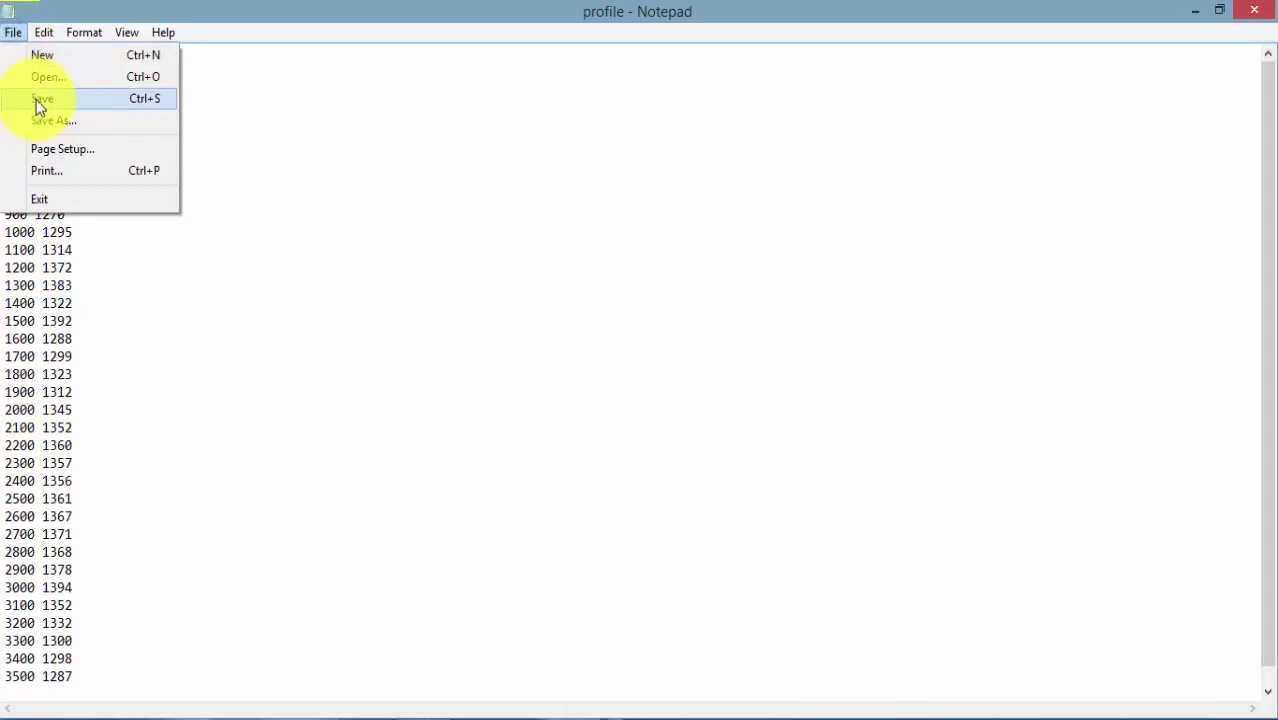
left_click(38, 99)
left_click(1254, 10)
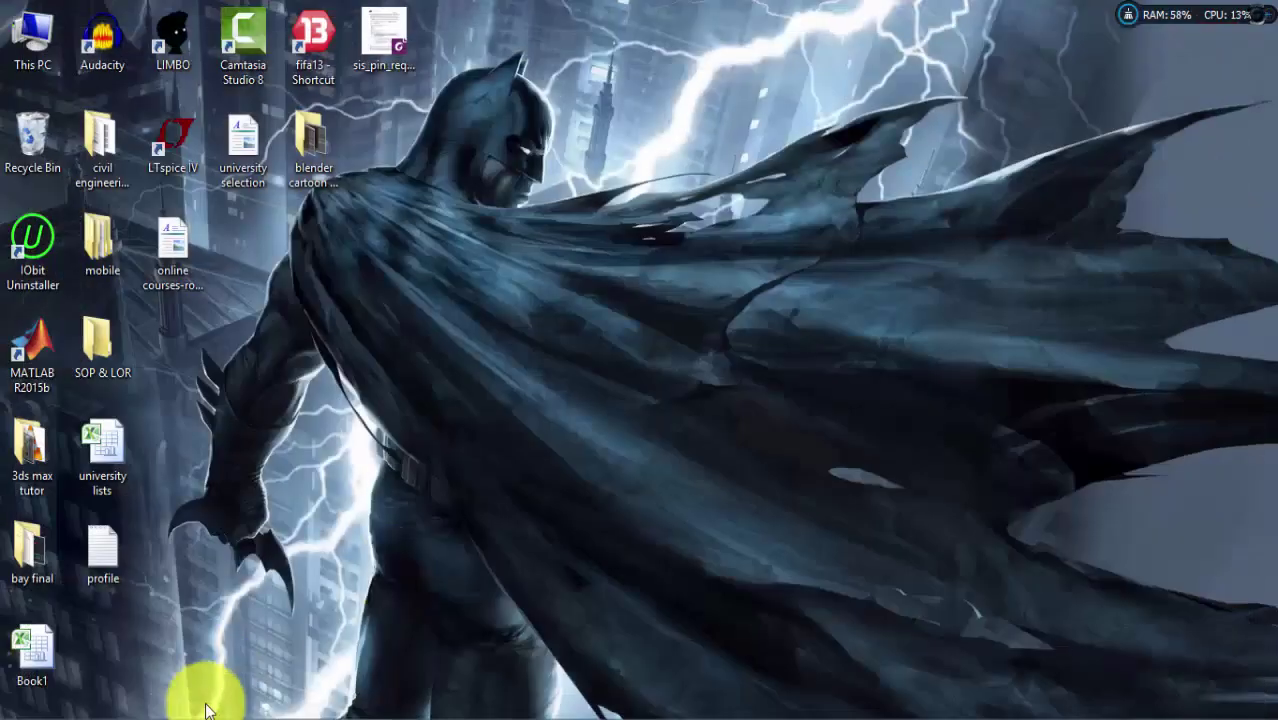
Restore the Civil 3D window from the taskbar, showing the empty Drawing1.
left_click(325, 712)
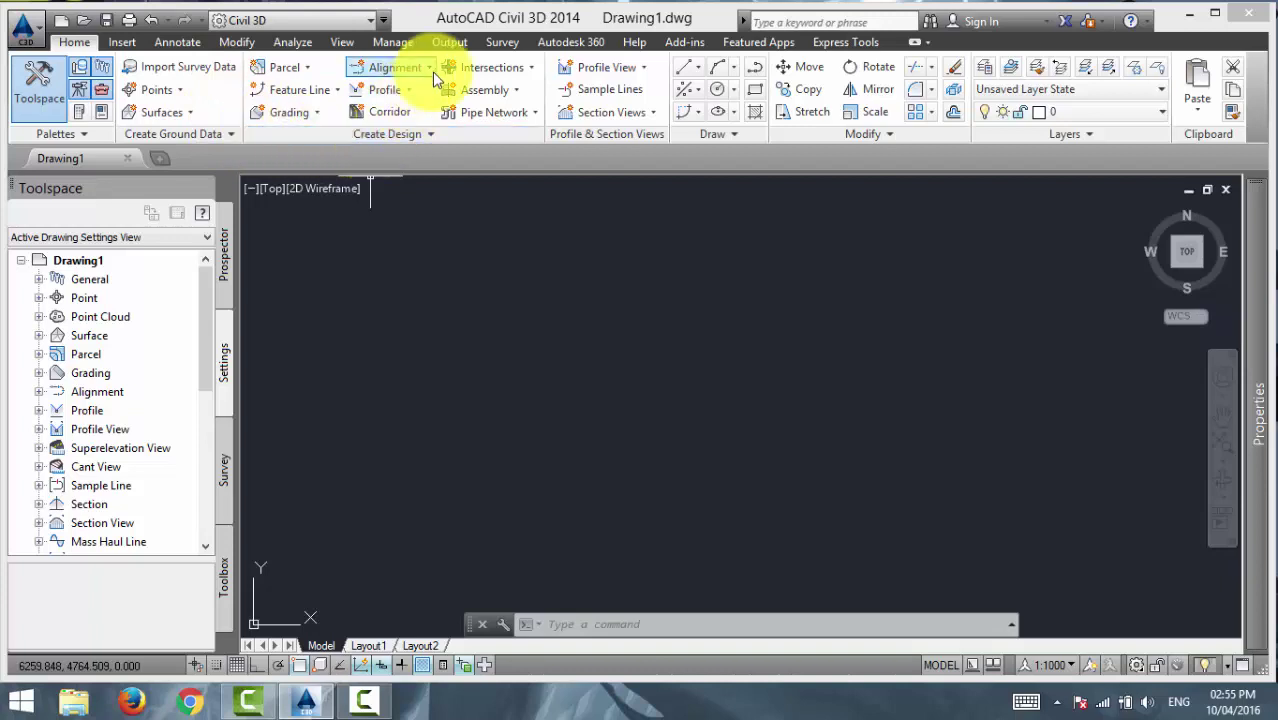
Start a new alignment with Alignment Creation Tools and name it 'sewerline'.
left_click(397, 66)
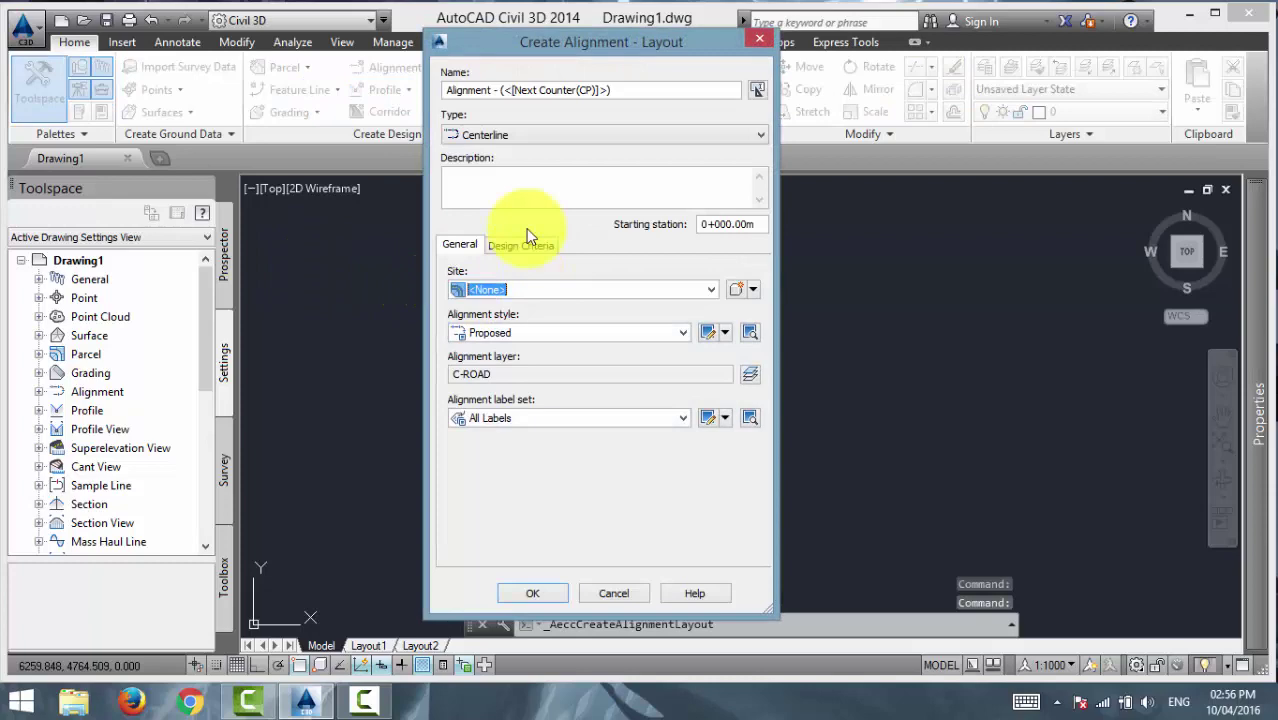
left_click_drag(569, 44, 540, 26)
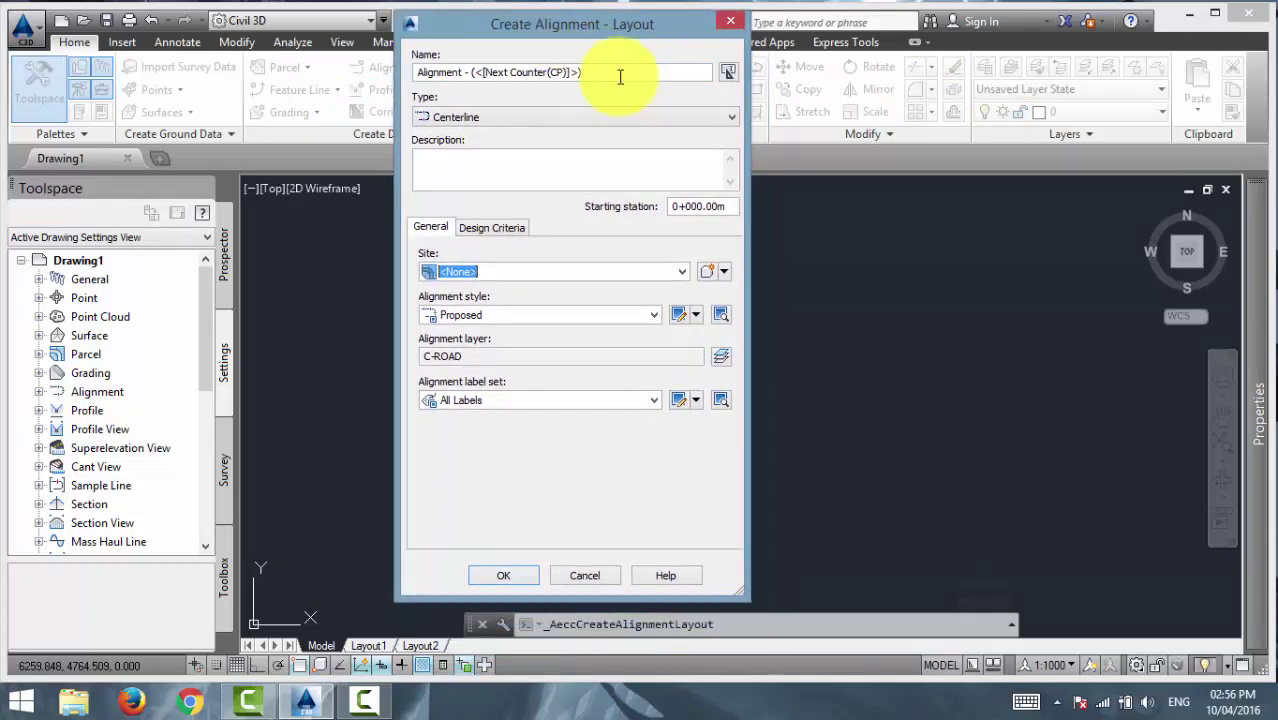
left_click_drag(620, 76, 374, 82)
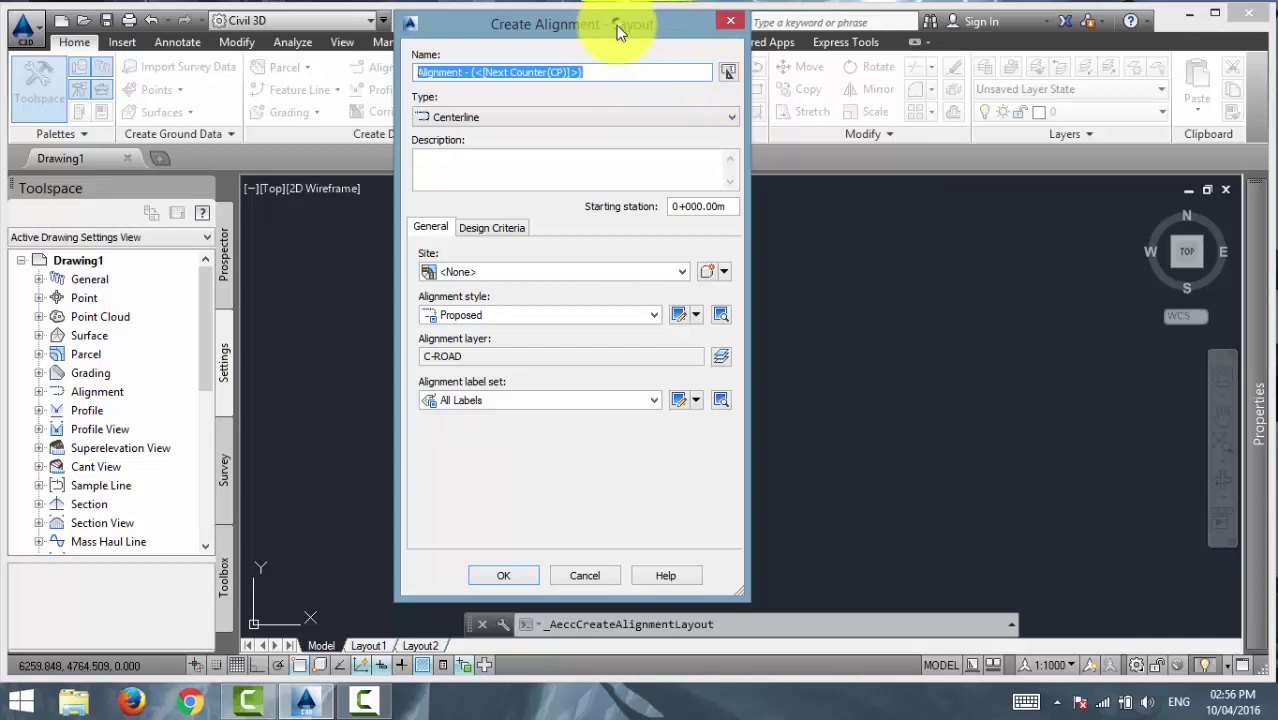
left_click_drag(620, 23, 635, 27)
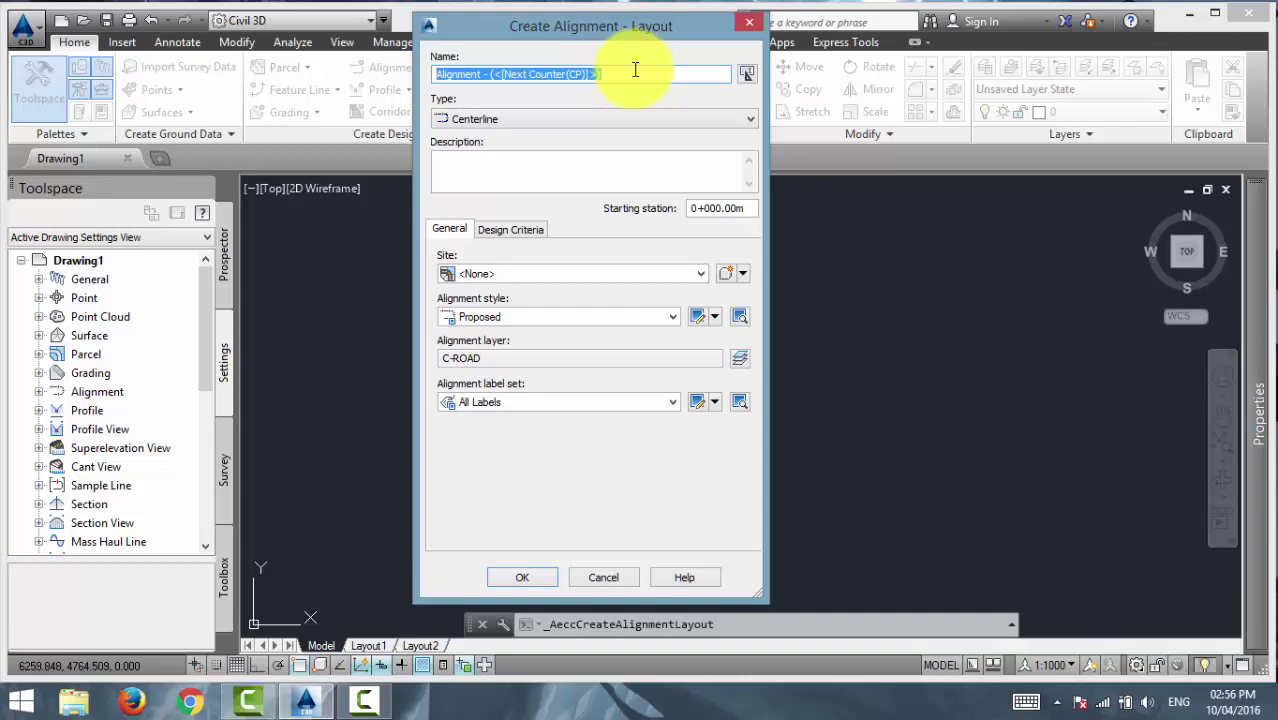
type("sewerline")
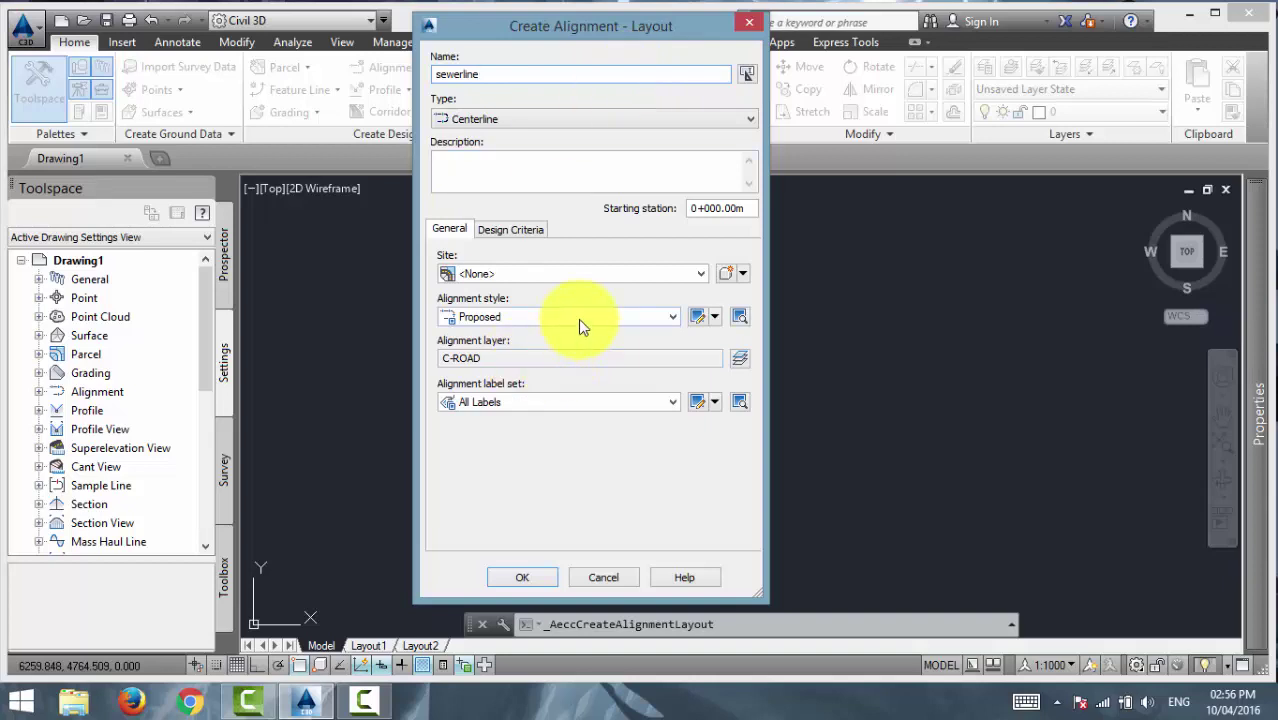
Give the alignment the Basic style and Major and Minor only label set, and create it.
left_click(580, 319)
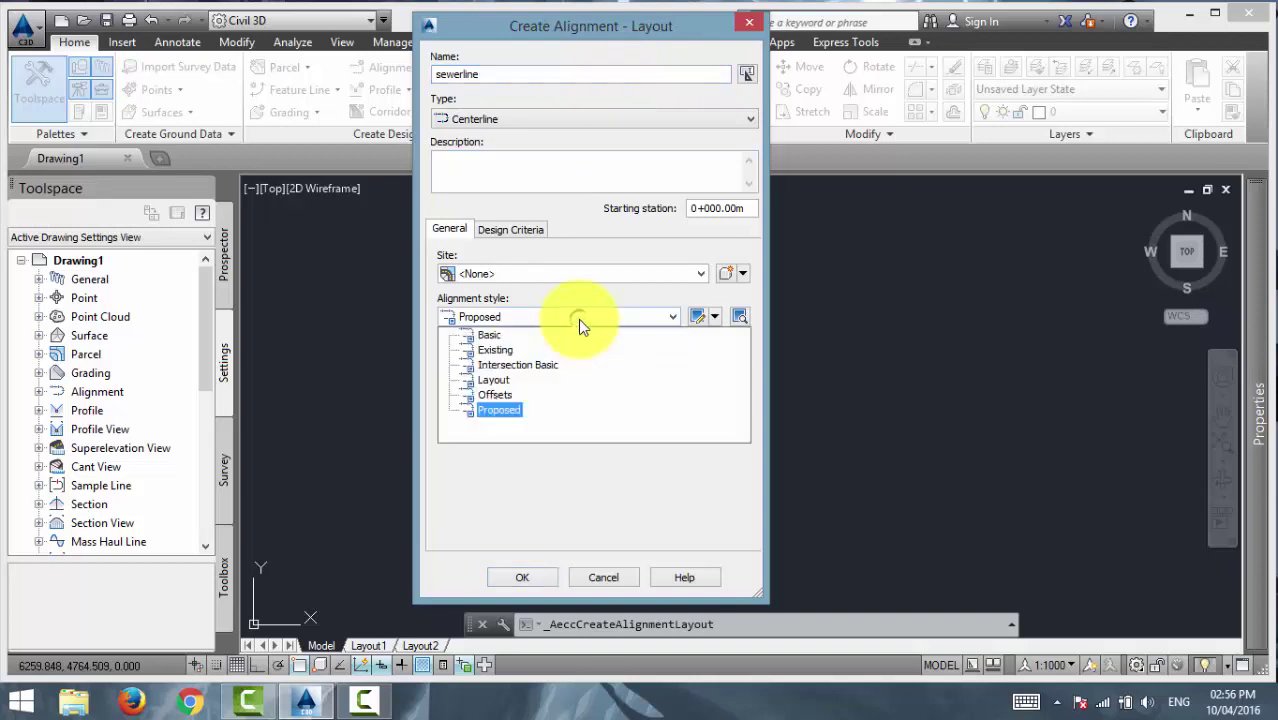
left_click(489, 334)
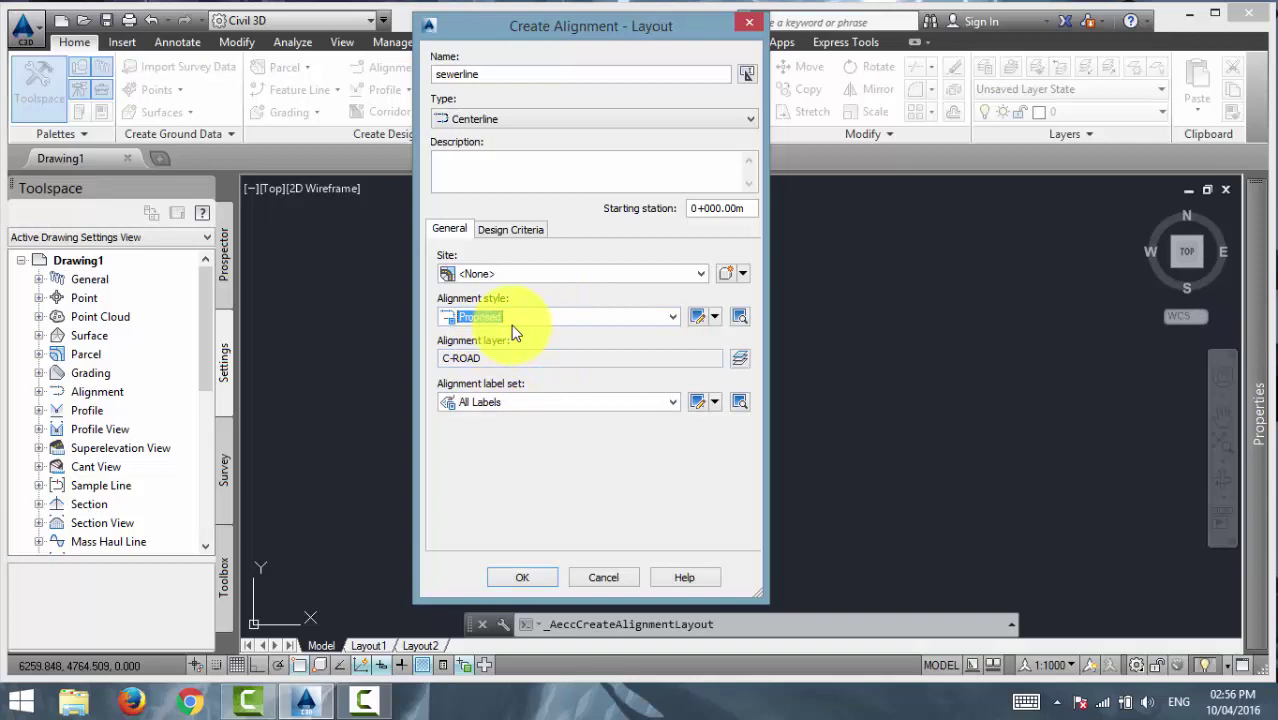
left_click(510, 321)
left_click(490, 334)
left_click(527, 403)
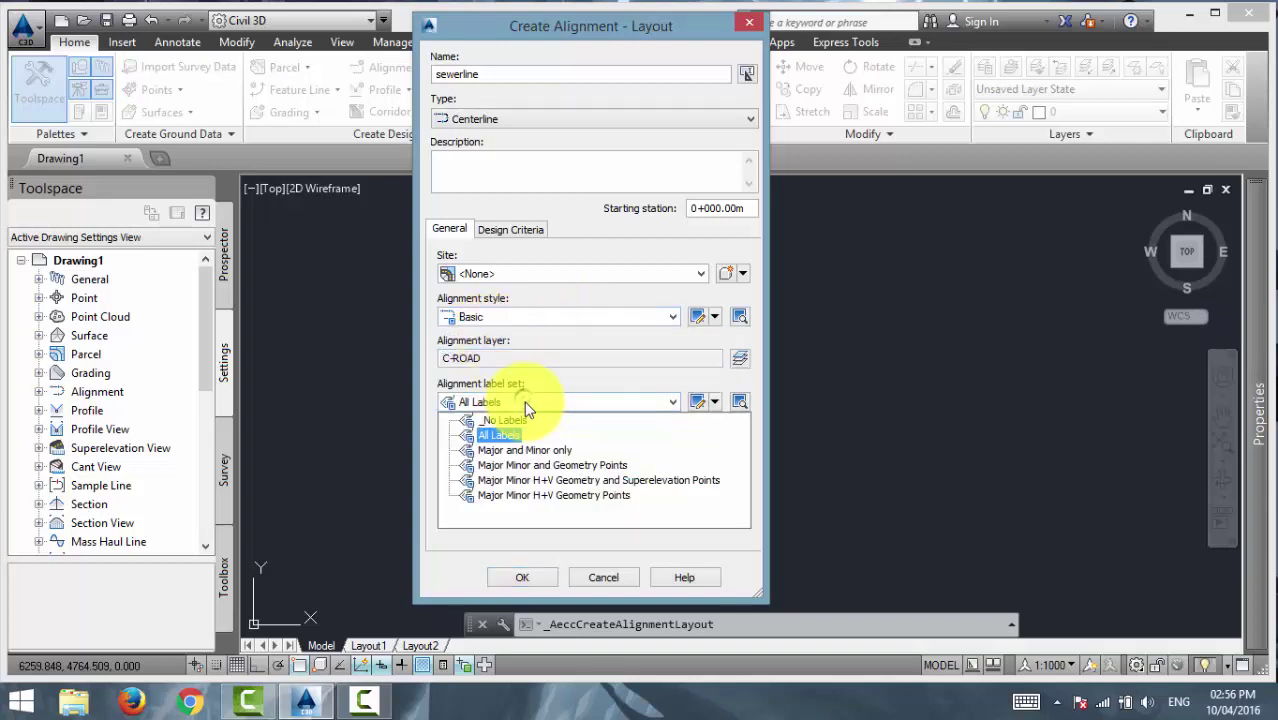
left_click(548, 452)
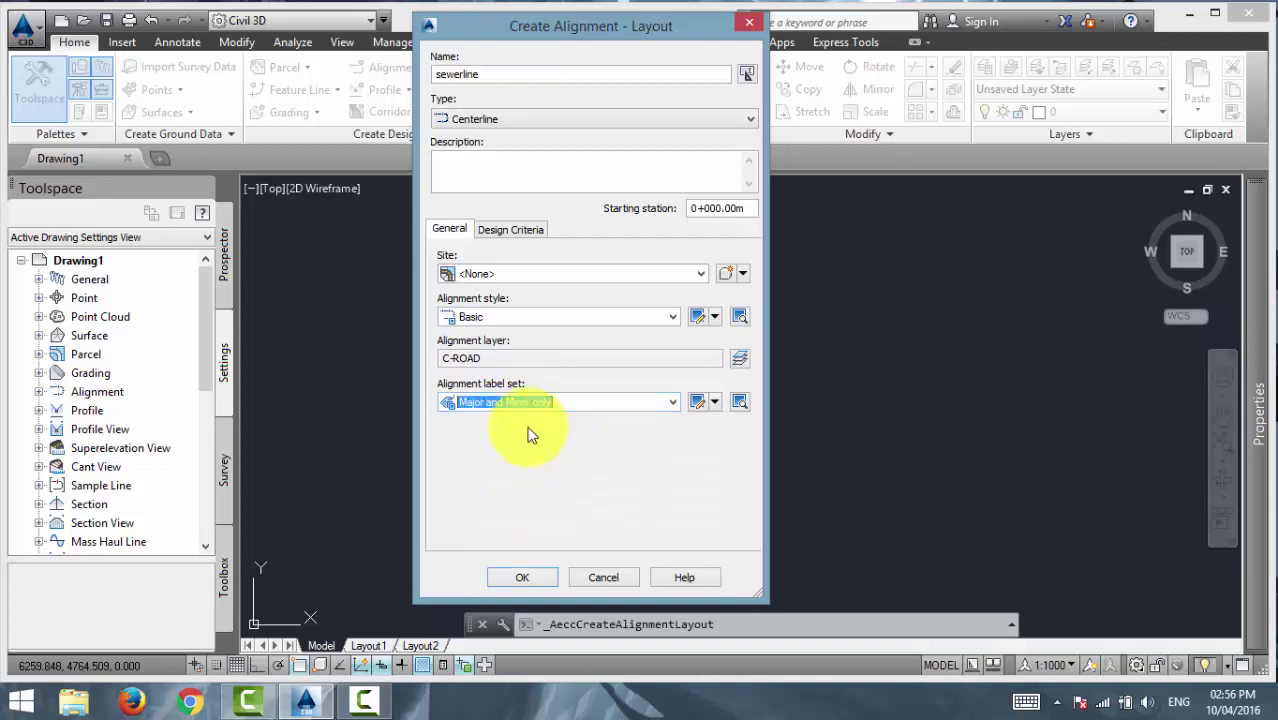
left_click(521, 578)
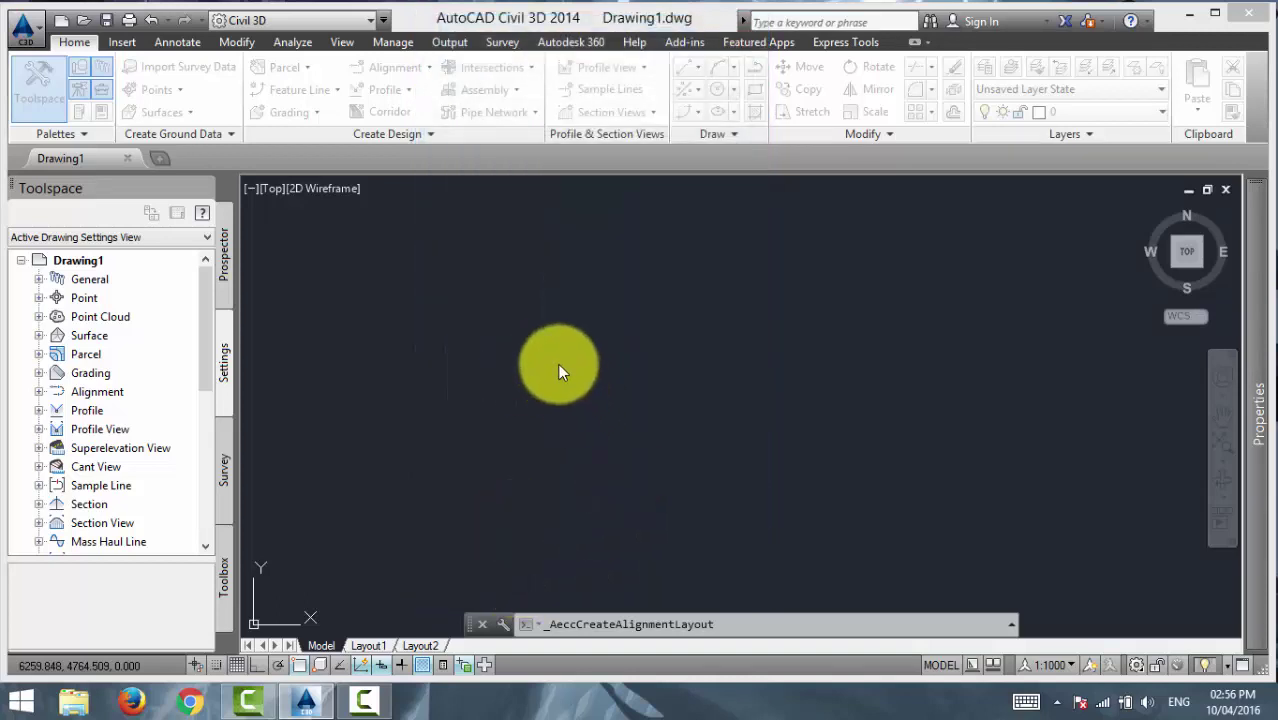
Choose Tangent-Tangent (No curves) in the Alignment Layout Tools.
left_click_drag(471, 249, 531, 170)
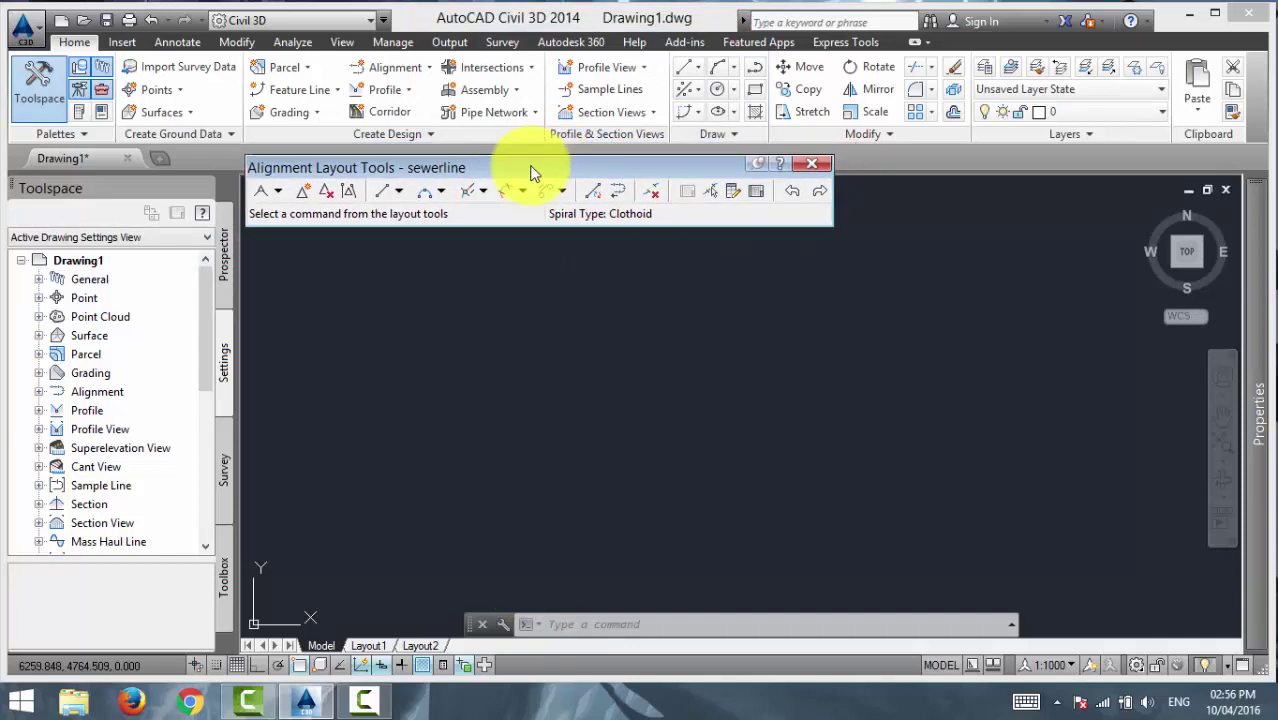
left_click(282, 189)
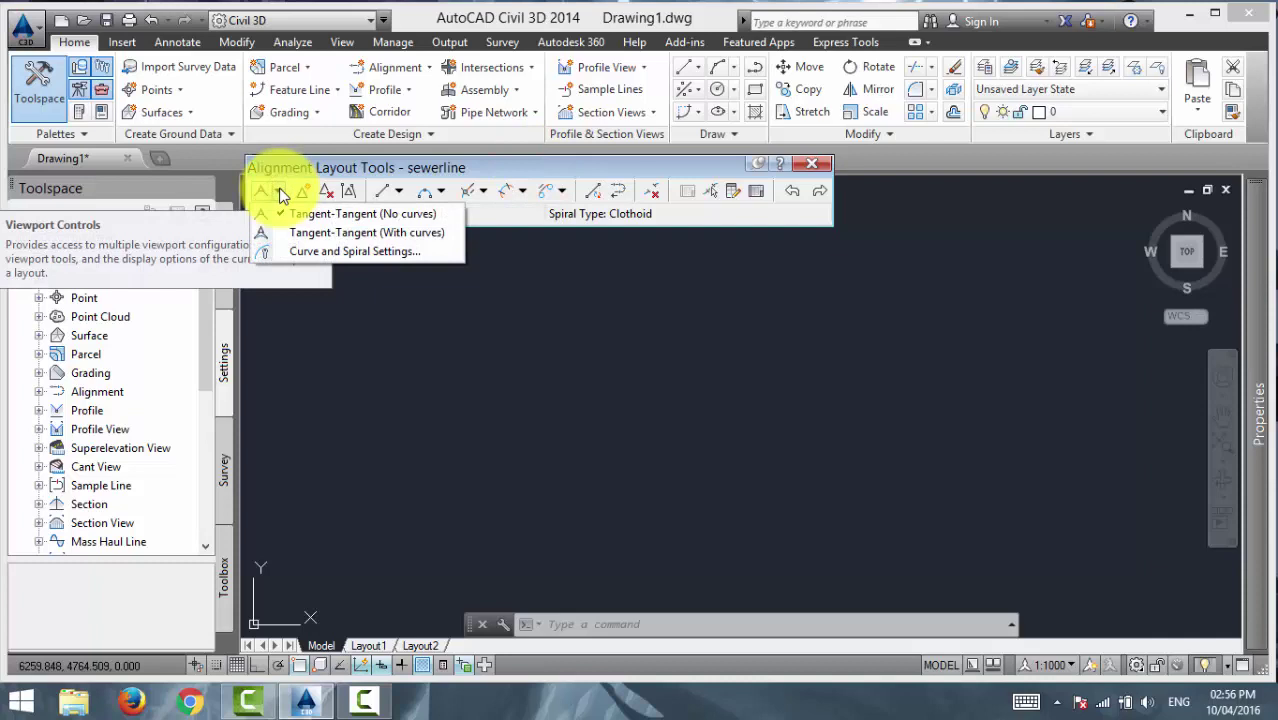
left_click(352, 213)
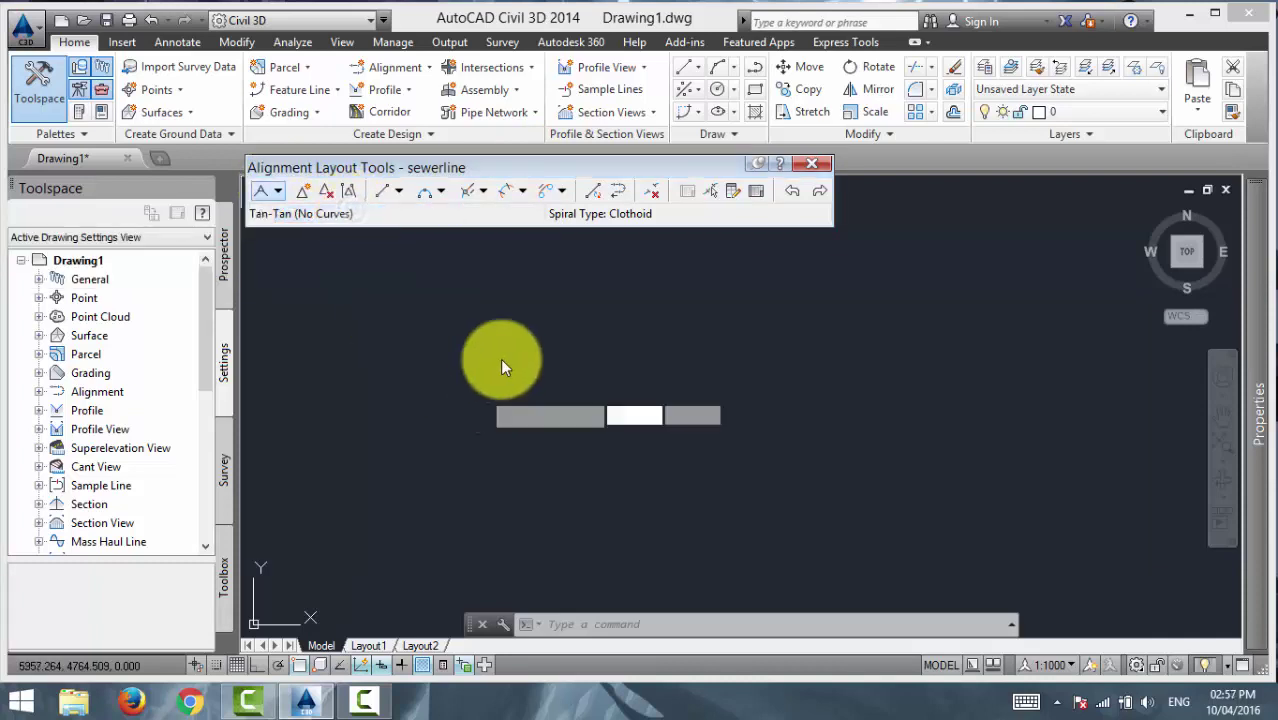
Check the profile data in Notepad, then place the sewerline alignment's start point.
left_click(1188, 13)
double_click(111, 550)
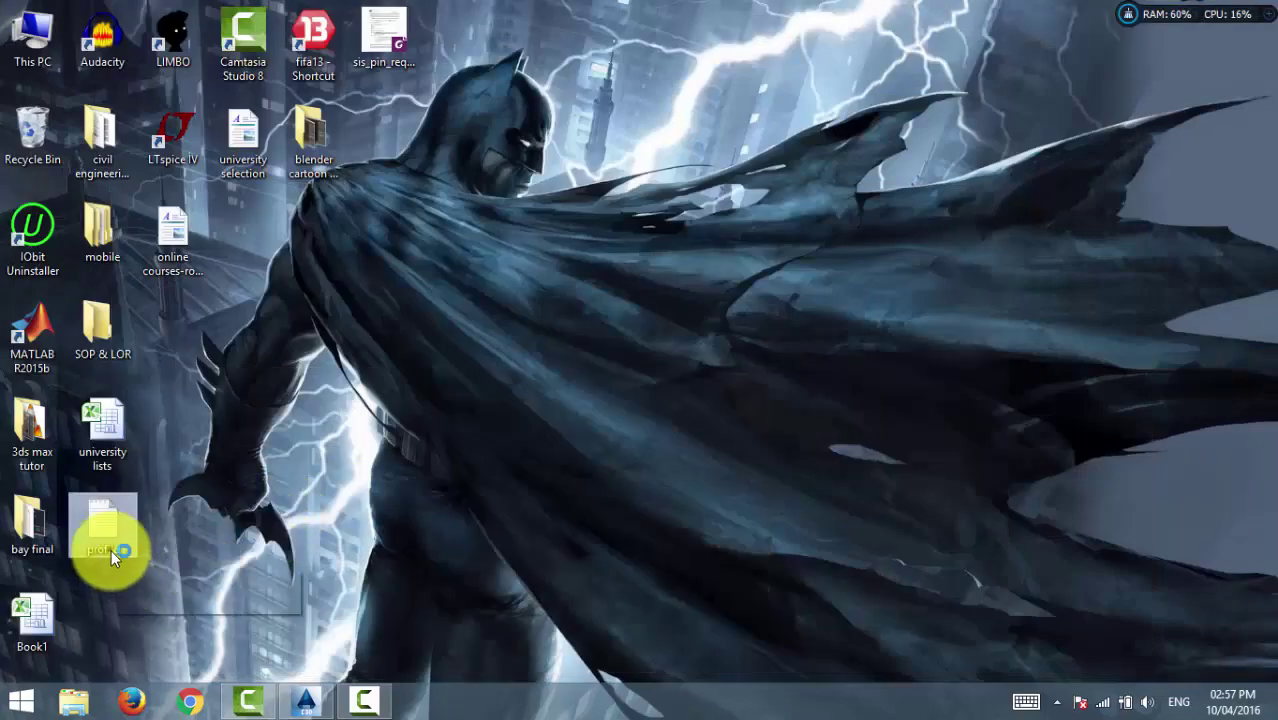
scroll(760, 420, "down", 1)
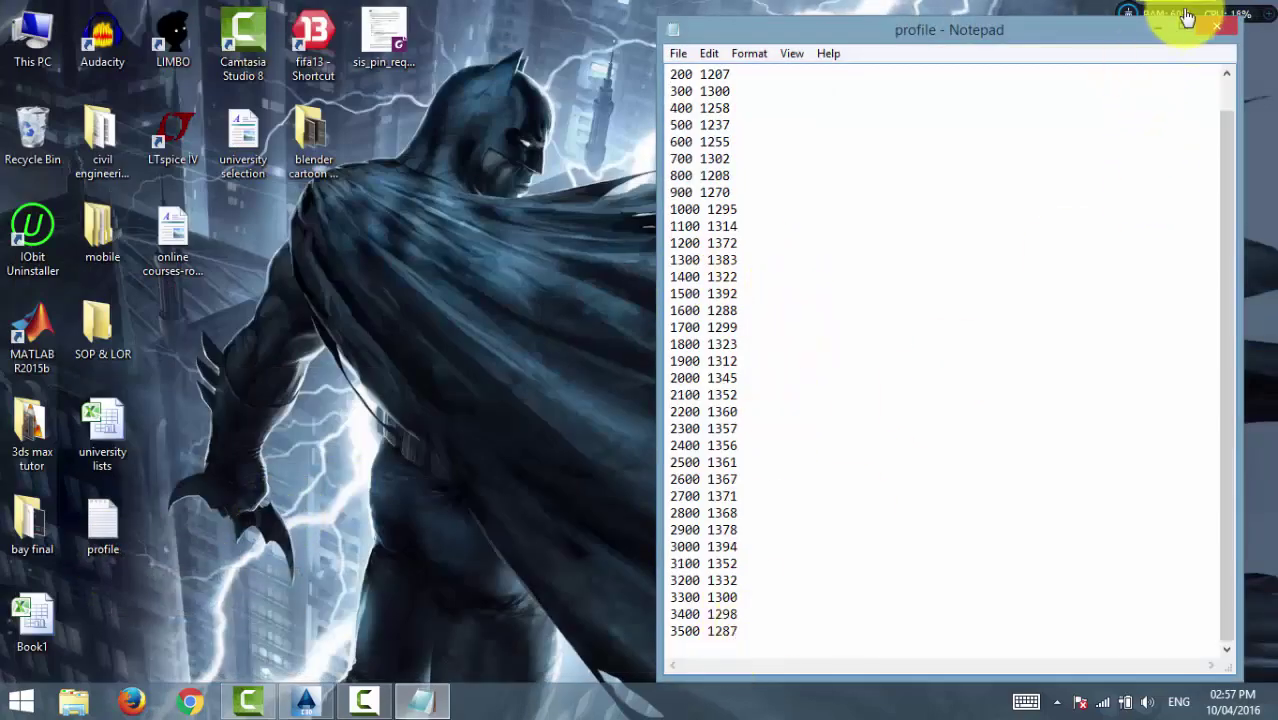
left_click(1216, 26)
left_click(306, 700)
left_click(365, 470)
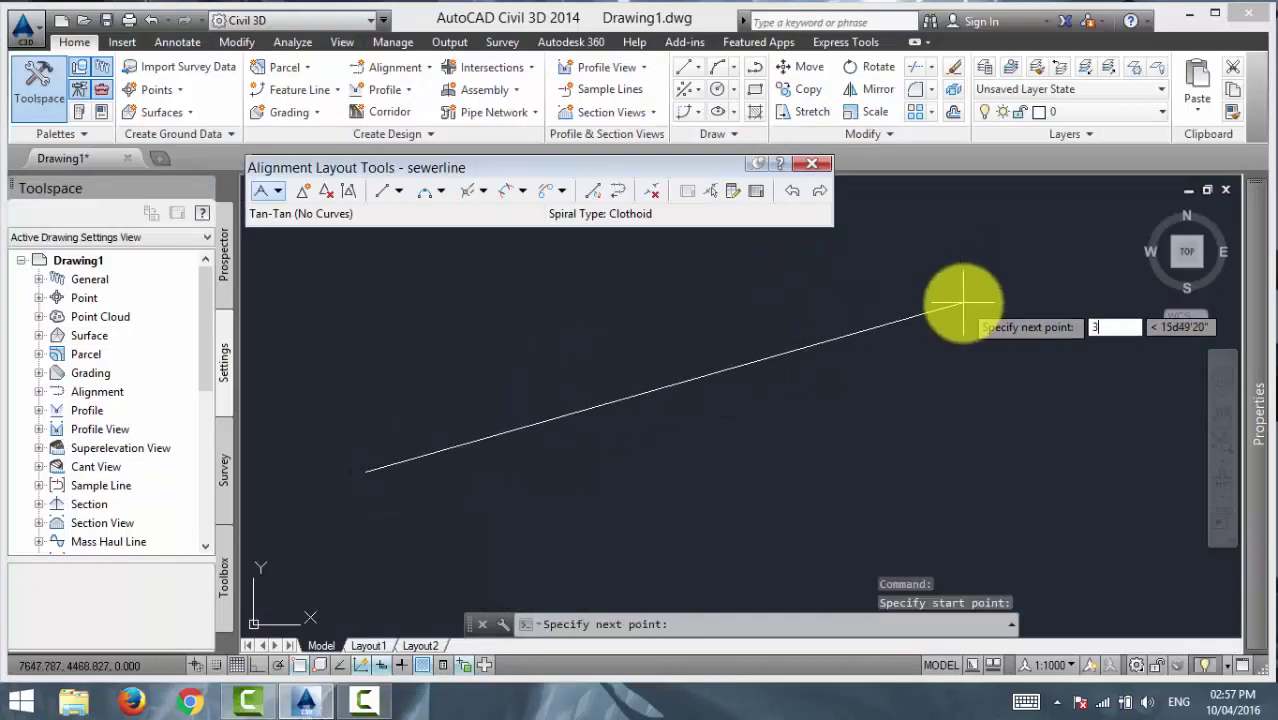
Commit the 3500 m tangent length and end the sewerline alignment layout.
key("Return")
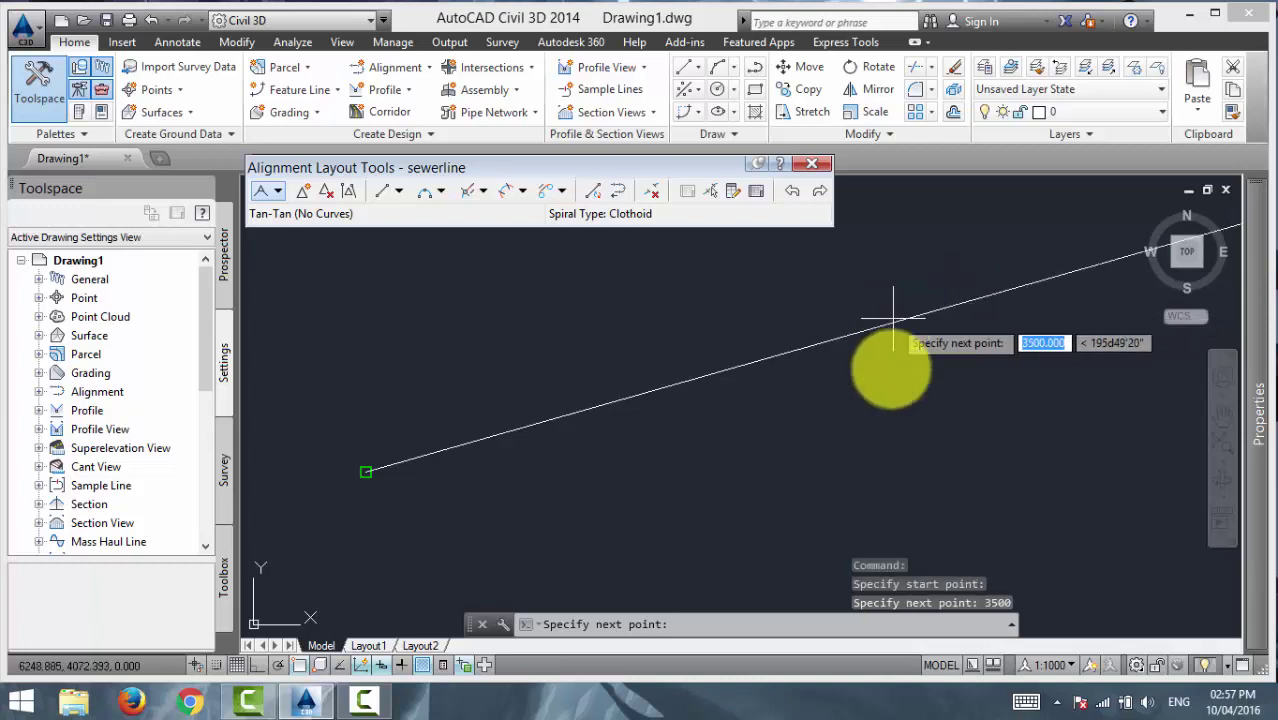
key("Escape")
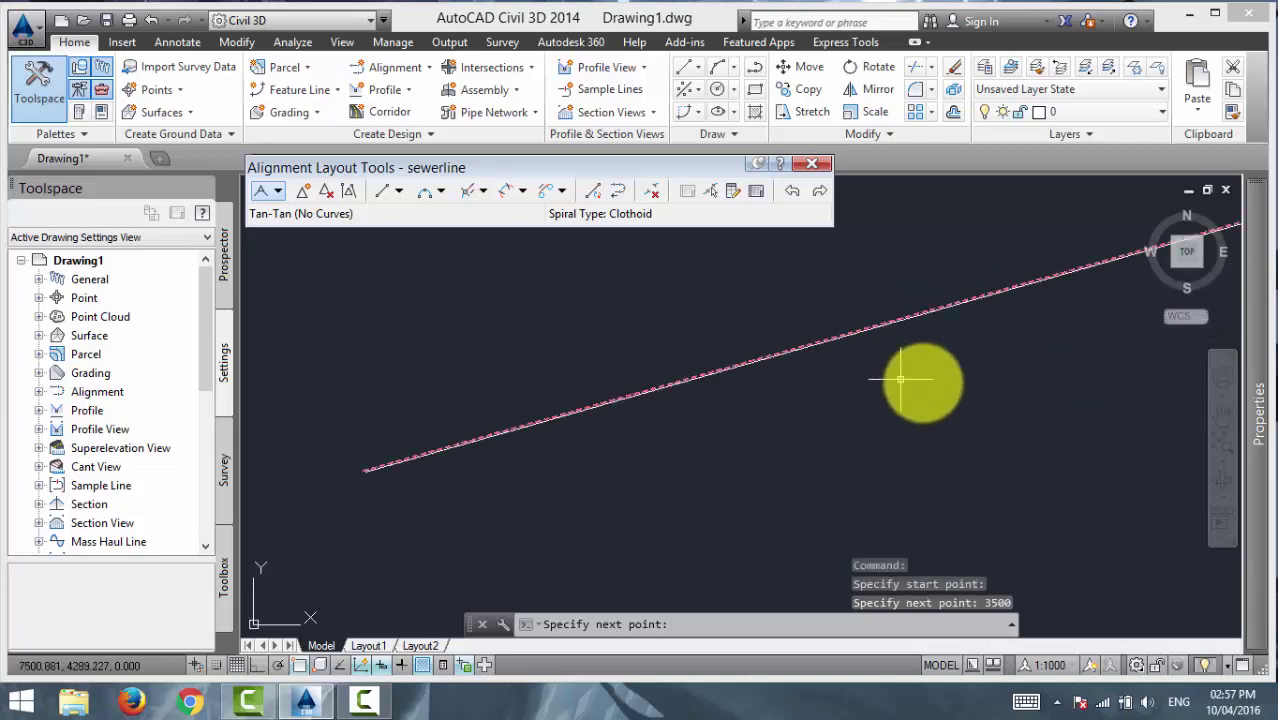
mouse_move(1130, 337)
middle_mouse_down()
mouse_move(693, 471)
mouse_move(856, 399)
middle_mouse_up()
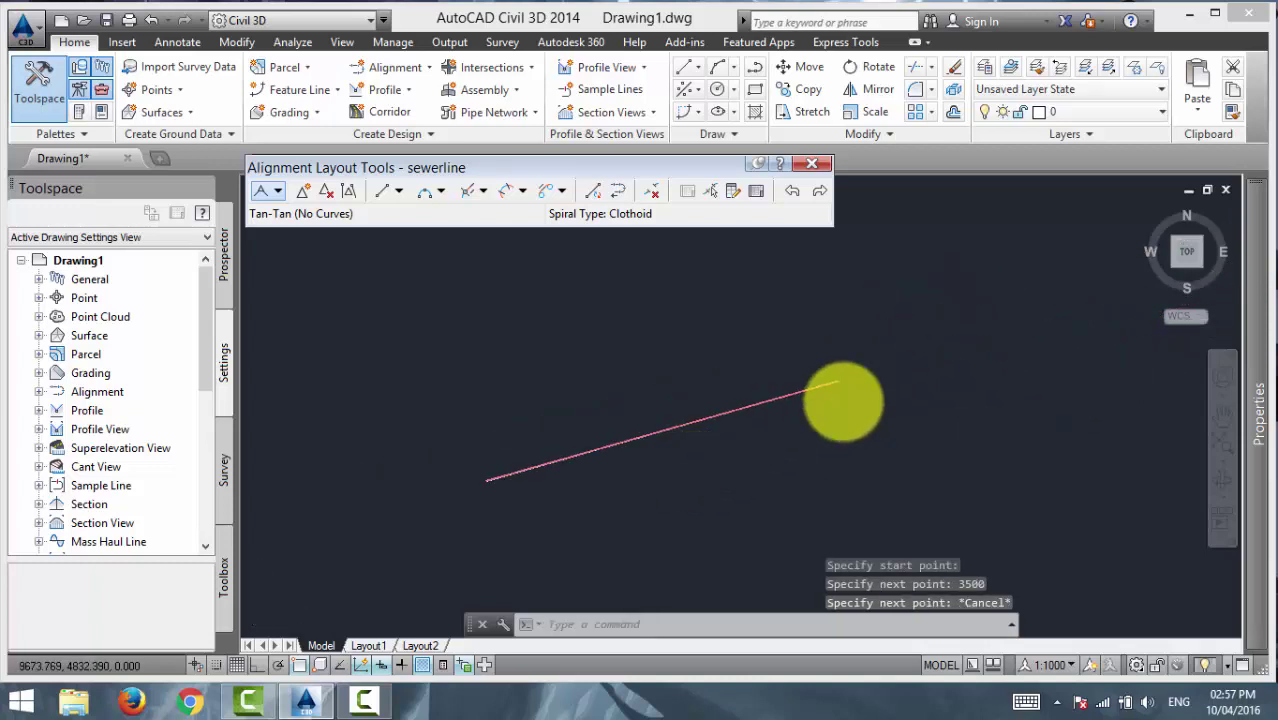
Pan and zoom along the alignment to inspect its station labels up to 3+500.
scroll(736, 271, "up", 3)
middle_click_drag(736, 271, 755, 500)
scroll(755, 500, "up", 3)
scroll(884, 337, "down", 2)
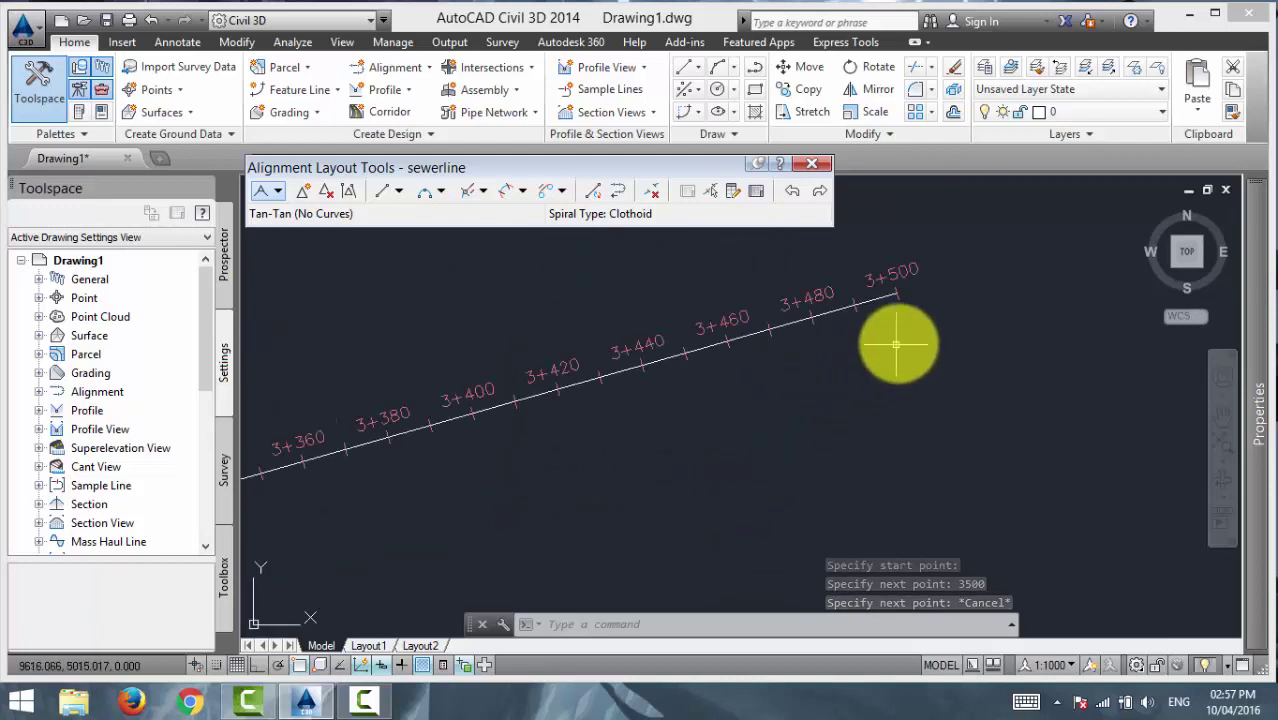
middle_click_drag(884, 337, 785, 442)
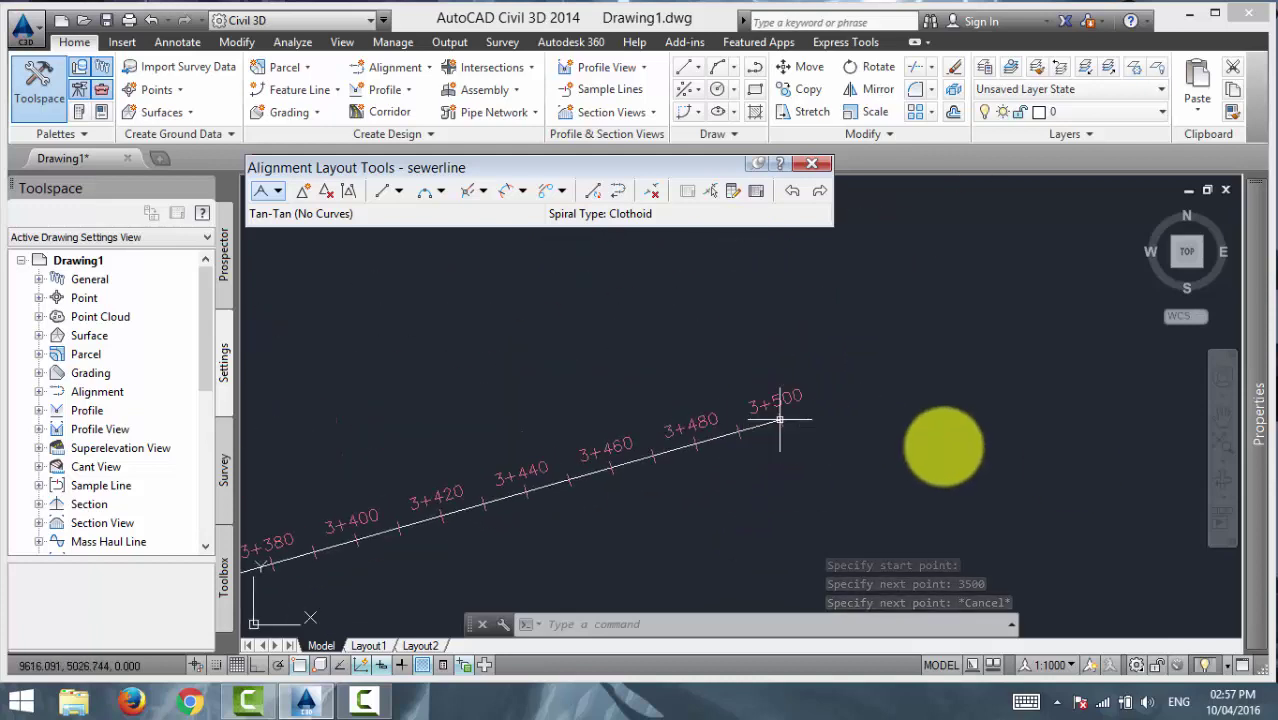
scroll(920, 448, "up", 2)
scroll(630, 460, "down", 5)
mouse_move(630, 460)
middle_mouse_down()
mouse_move(676, 476)
mouse_move(727, 428)
mouse_move(613, 456)
mouse_move(722, 422)
mouse_move(847, 342)
mouse_move(1050, 337)
middle_mouse_up()
middle_click_drag(808, 441, 907, 397)
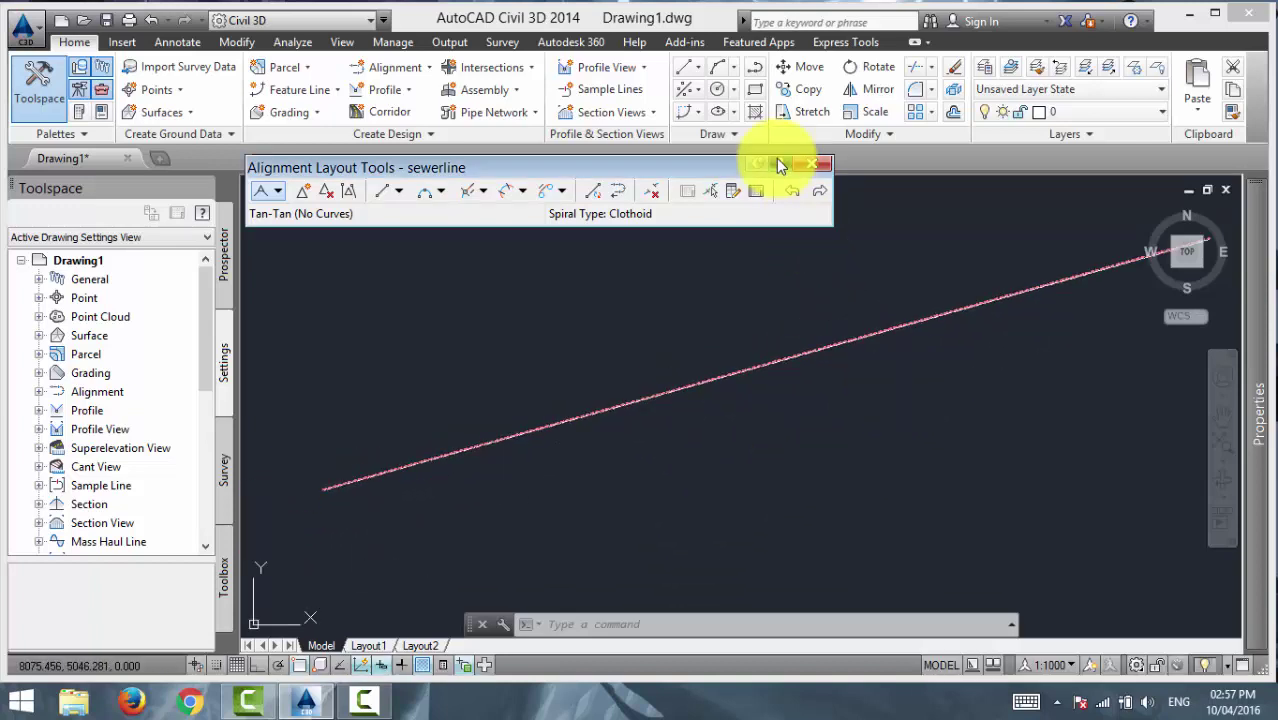
Close the layout tools, then pick the Desktop 'profile' .txt file in Create Profile from File.
left_click(814, 164)
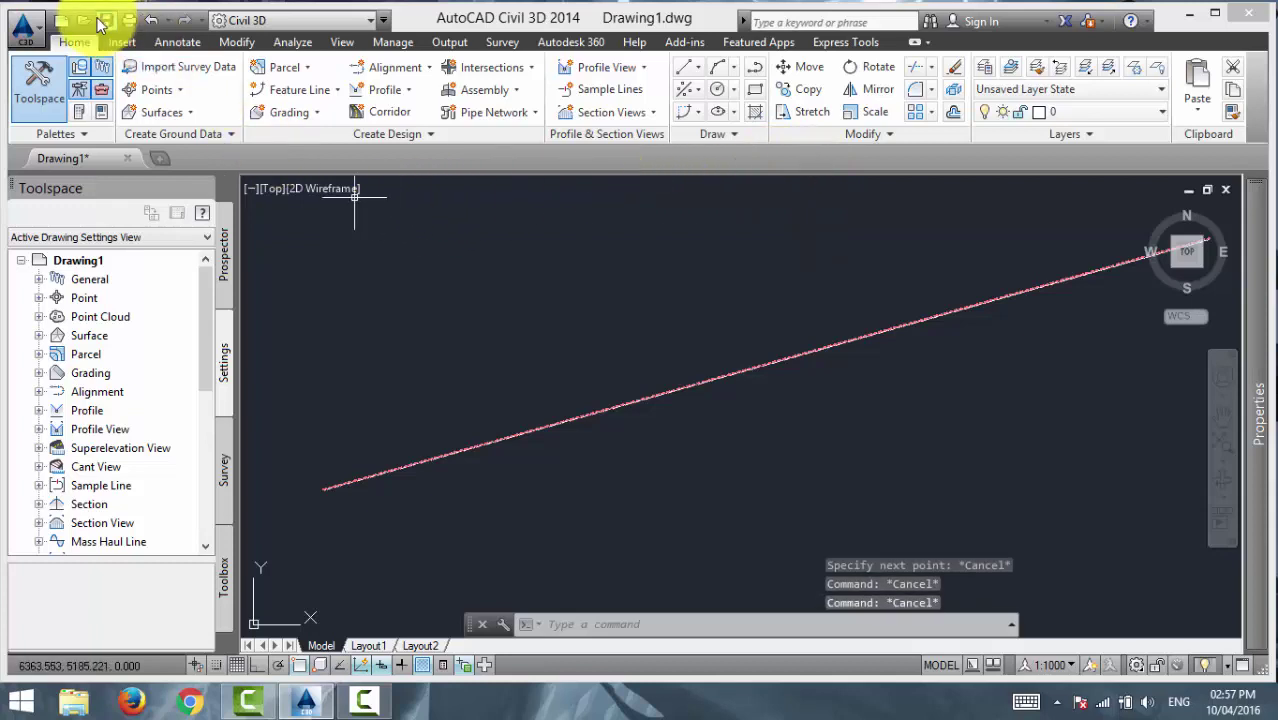
left_click(408, 92)
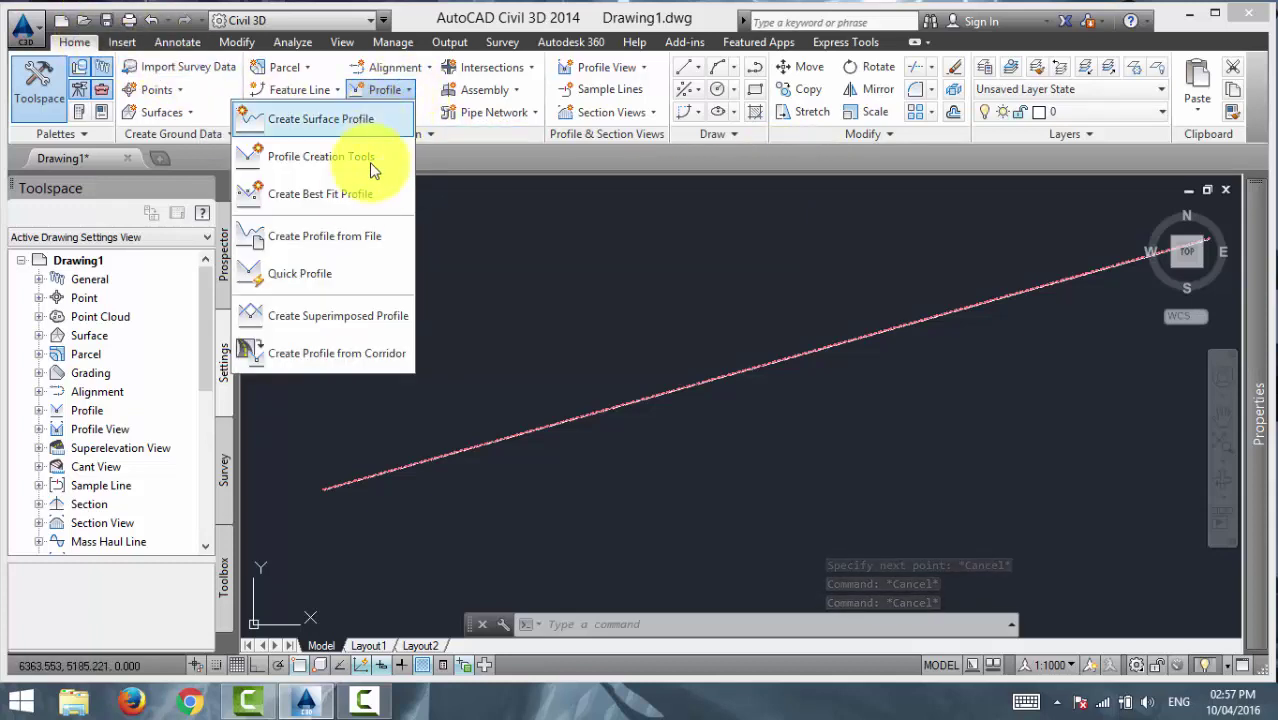
left_click(361, 237)
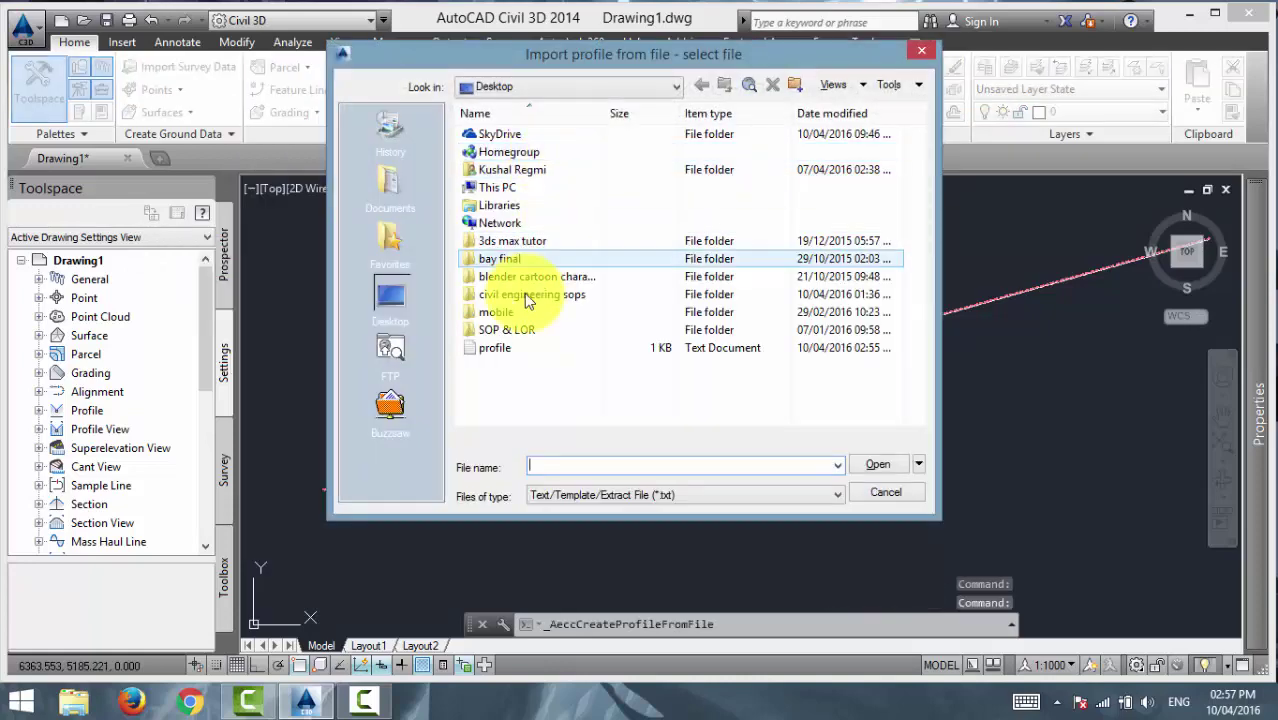
left_click(522, 352)
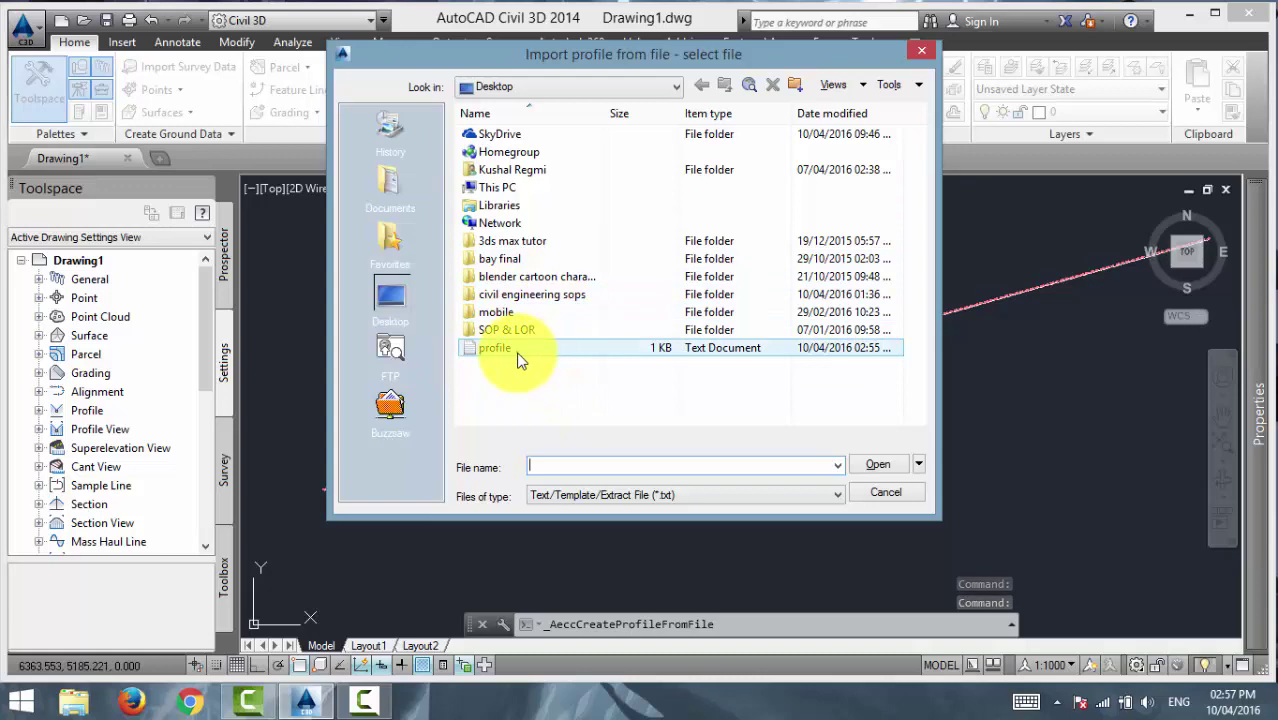
left_click(648, 95)
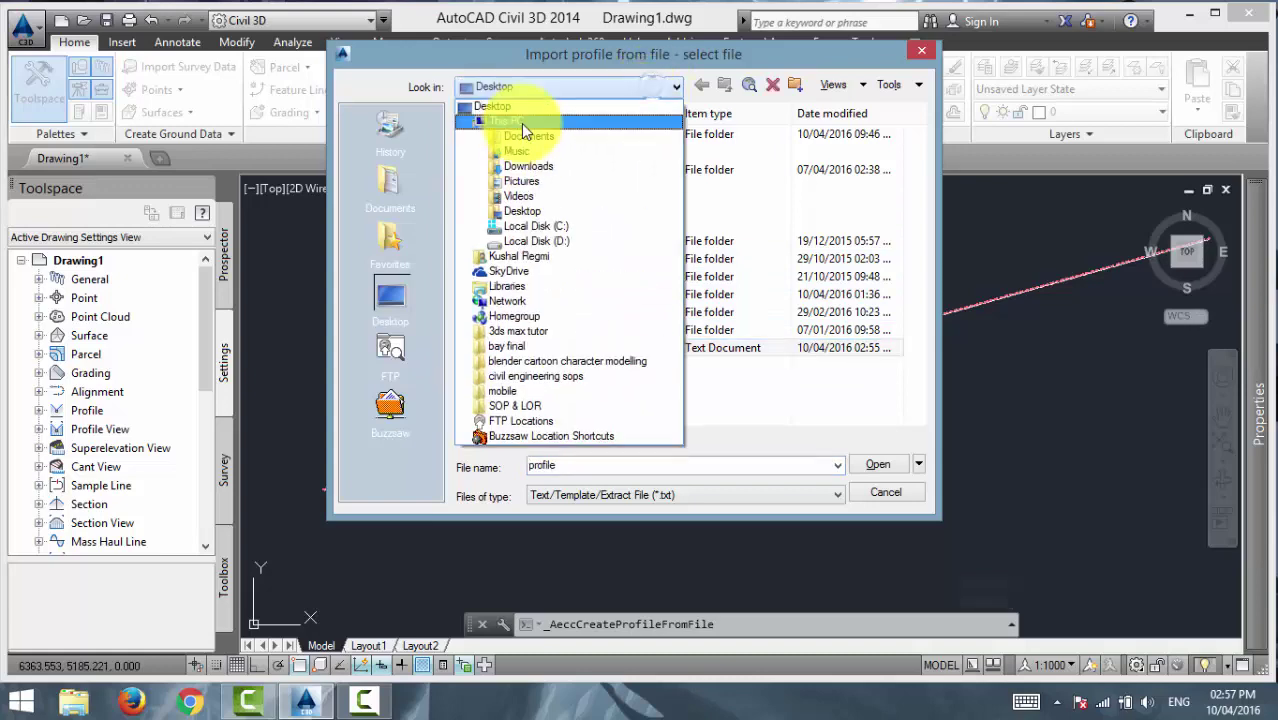
left_click(521, 114)
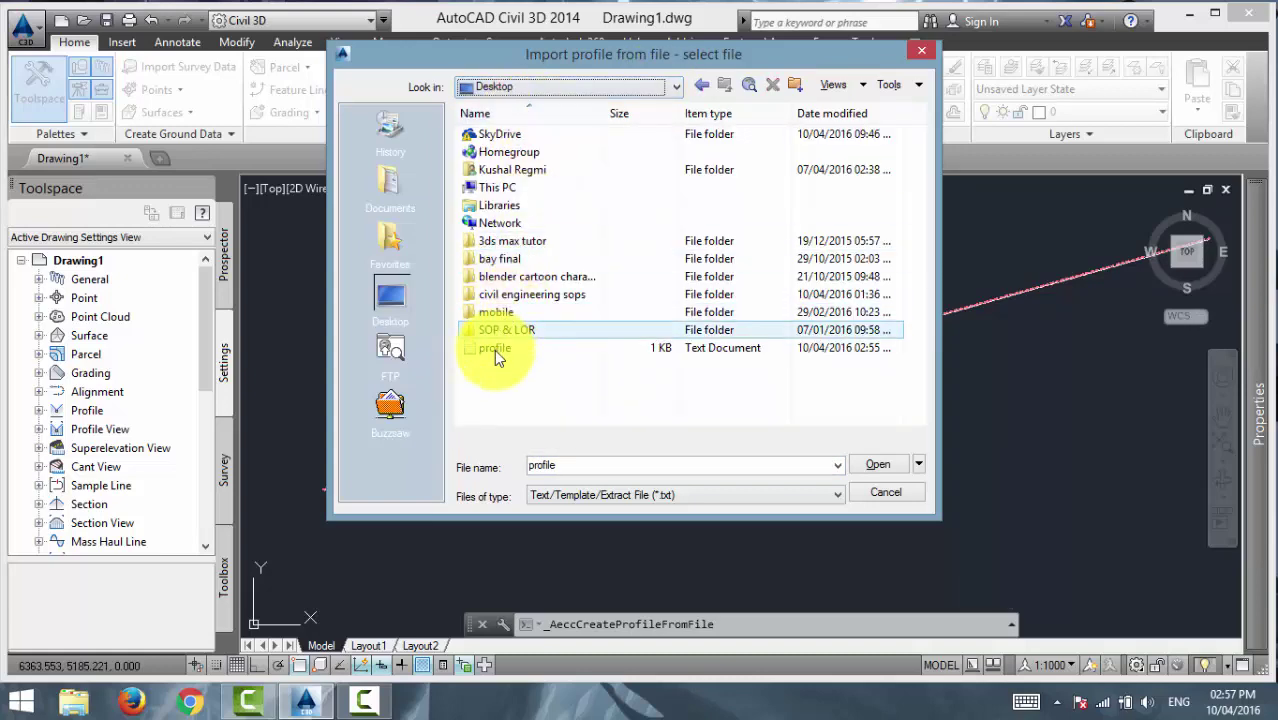
left_click(494, 349)
Open the chosen profile file and attach the new profile to the sewerline alignment.
left_click(861, 463)
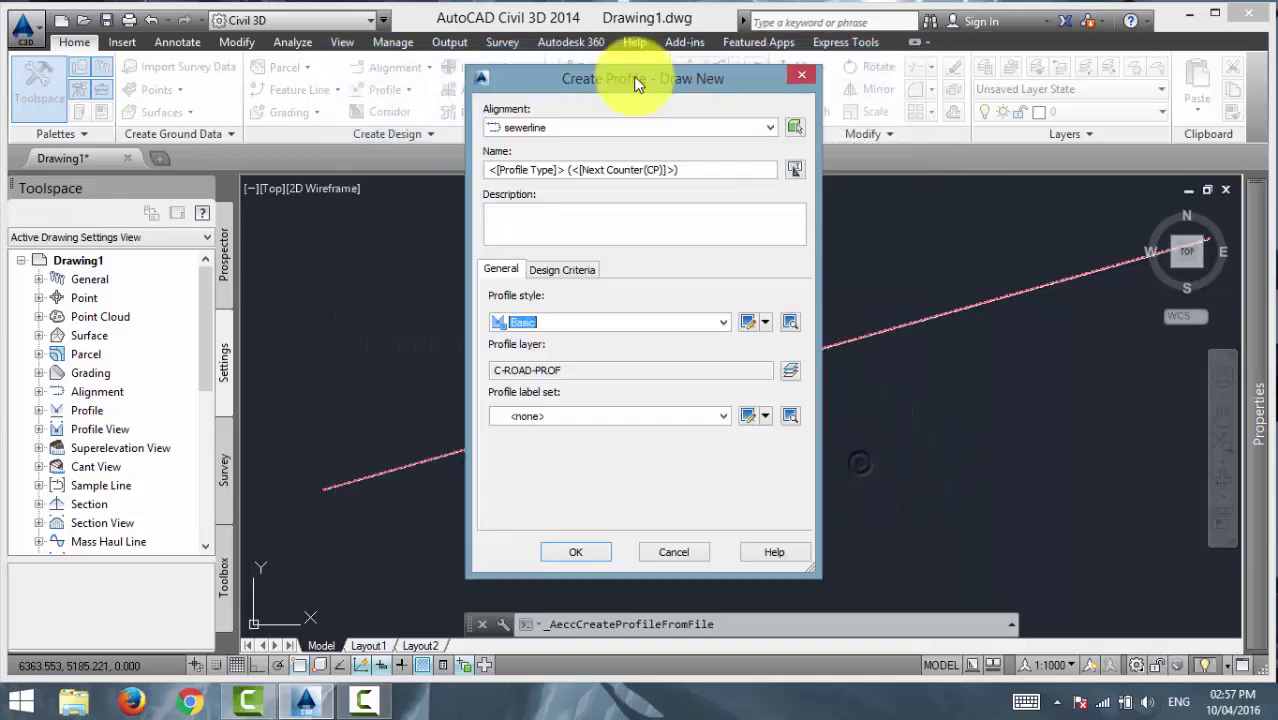
left_click_drag(636, 84, 613, 68)
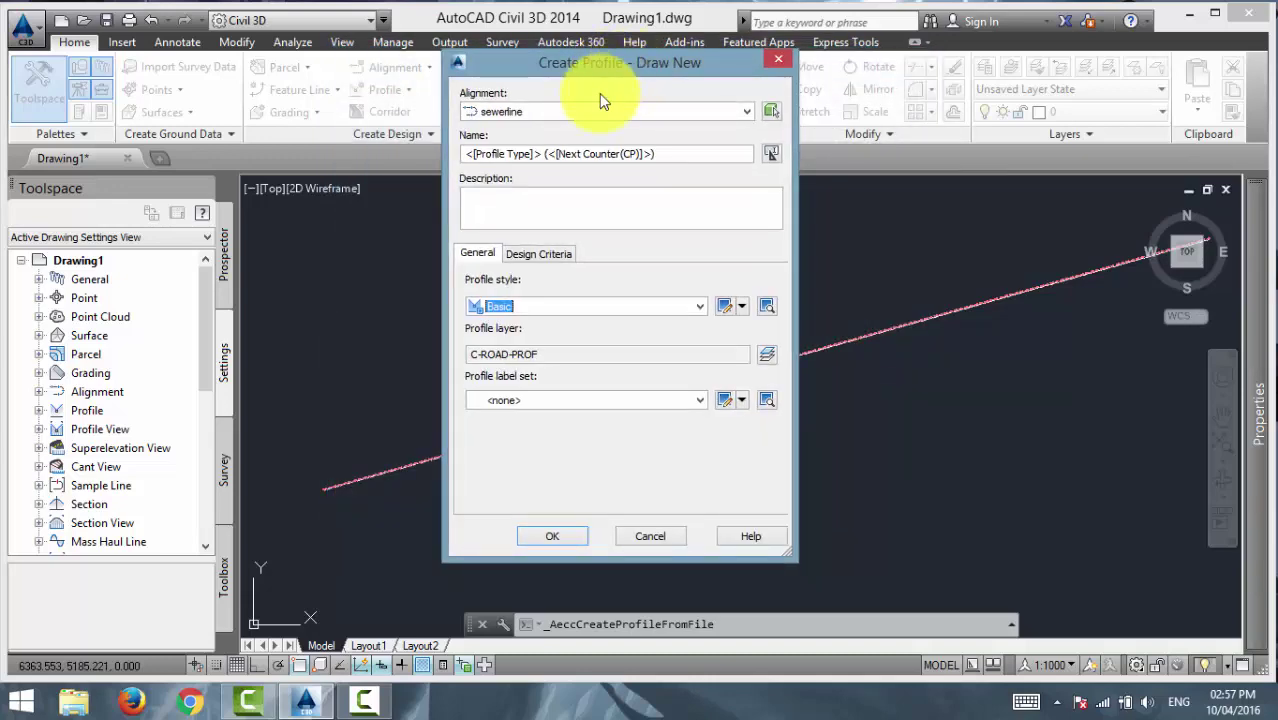
left_click(671, 115)
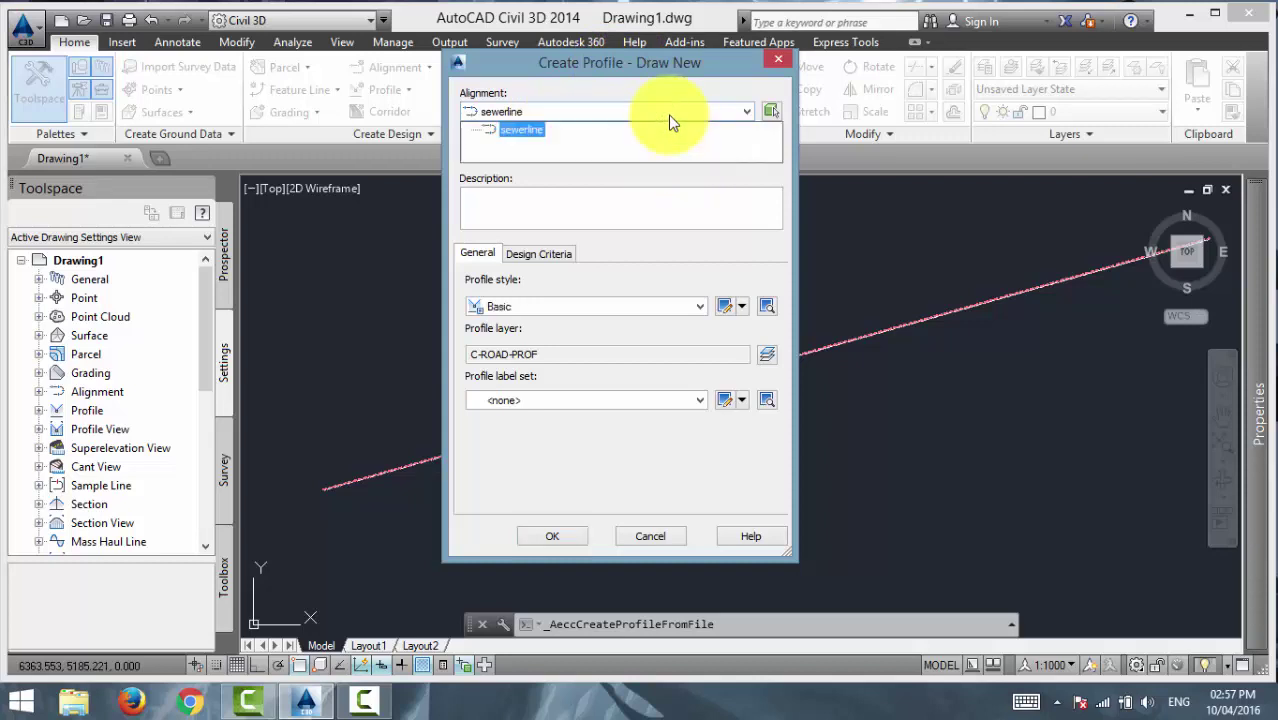
left_click(671, 116)
left_click(668, 114)
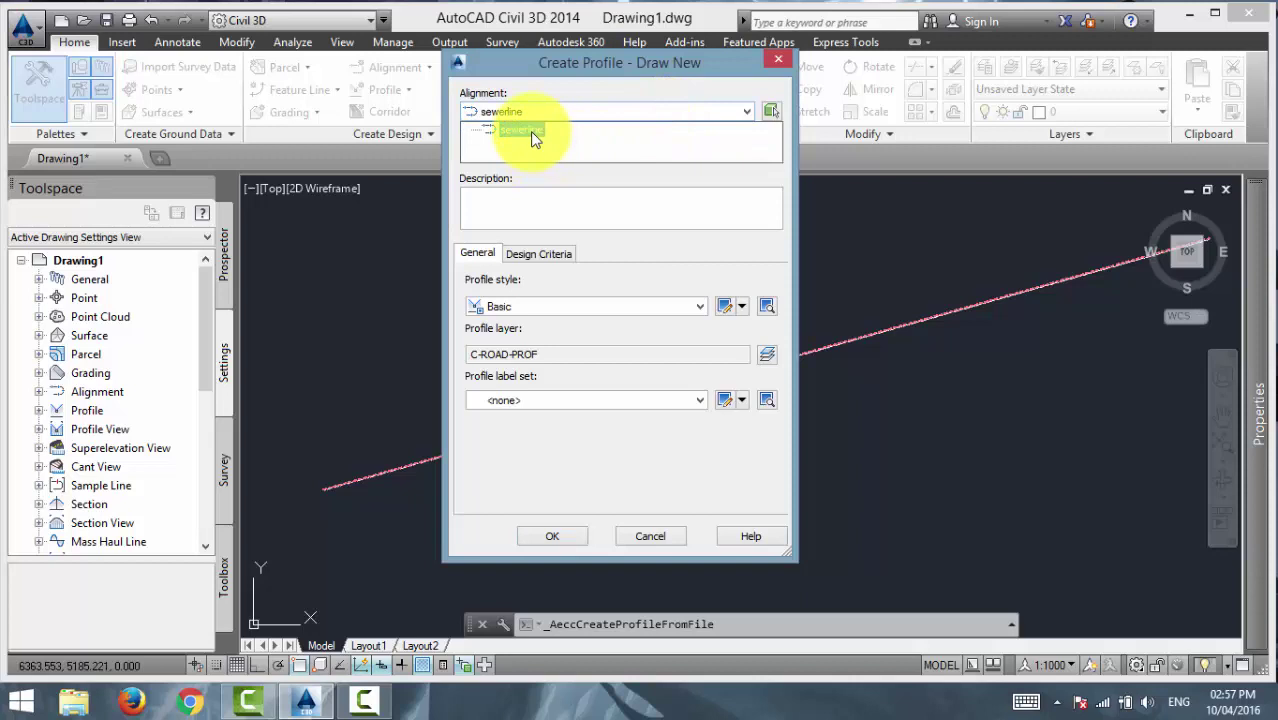
left_click(530, 131)
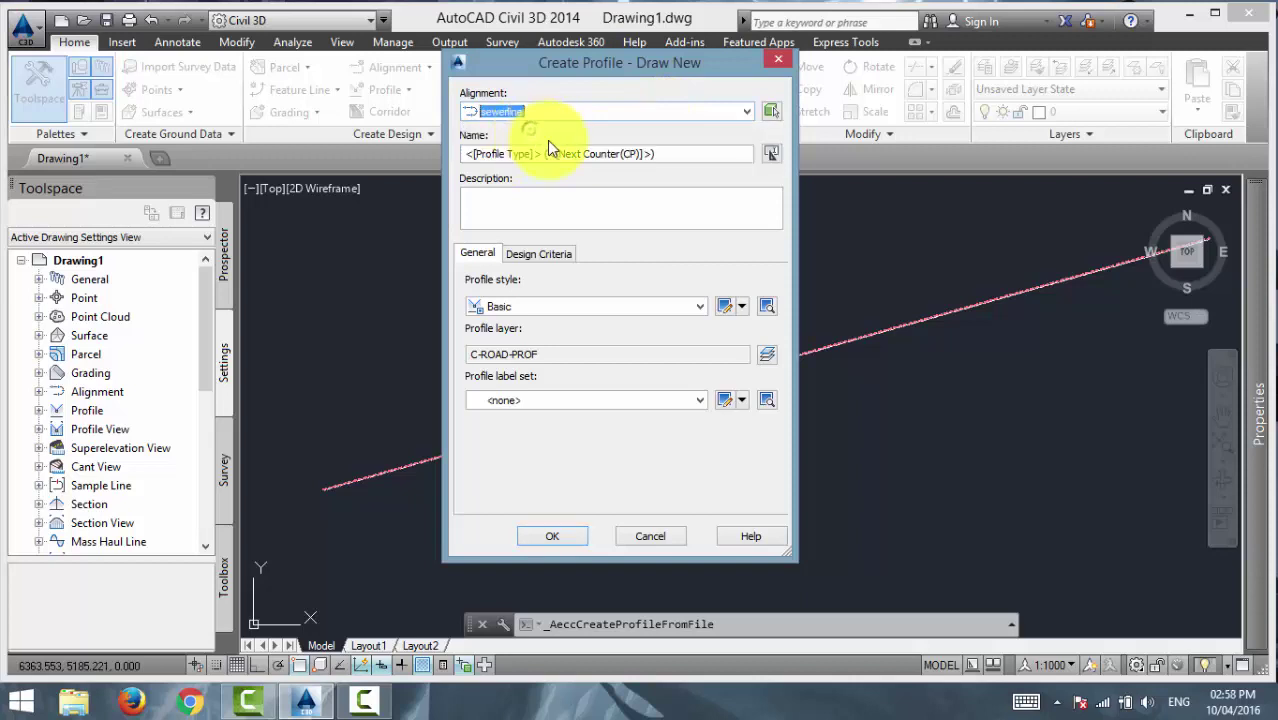
Name the profile sewerline-profile, give it the Complete Label Set, and create it.
triple_click(672, 151)
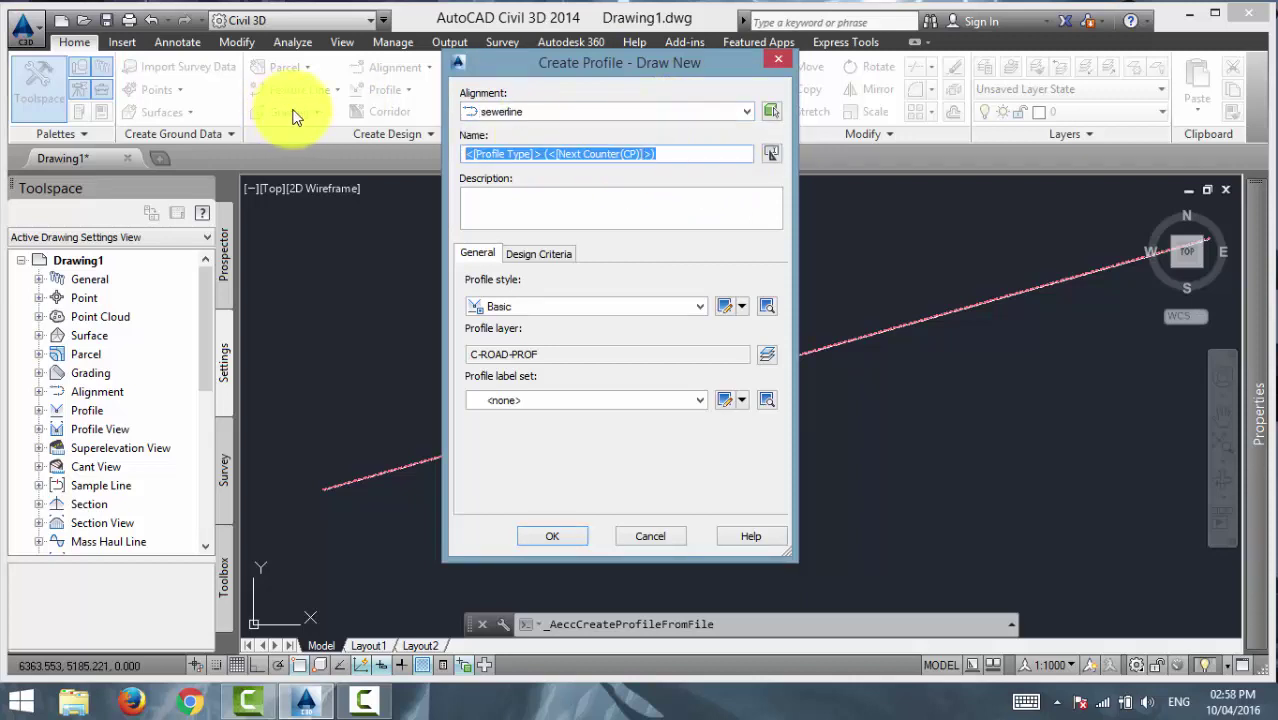
type("sewerline-profile")
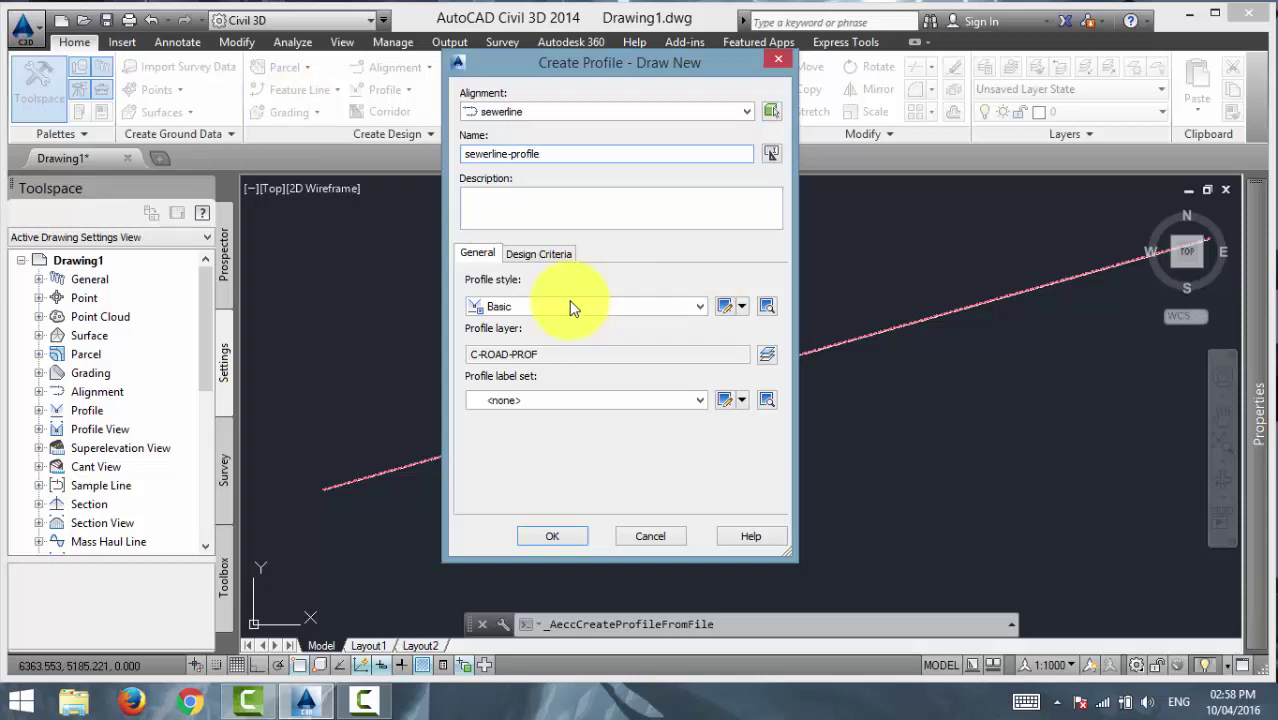
left_click(575, 400)
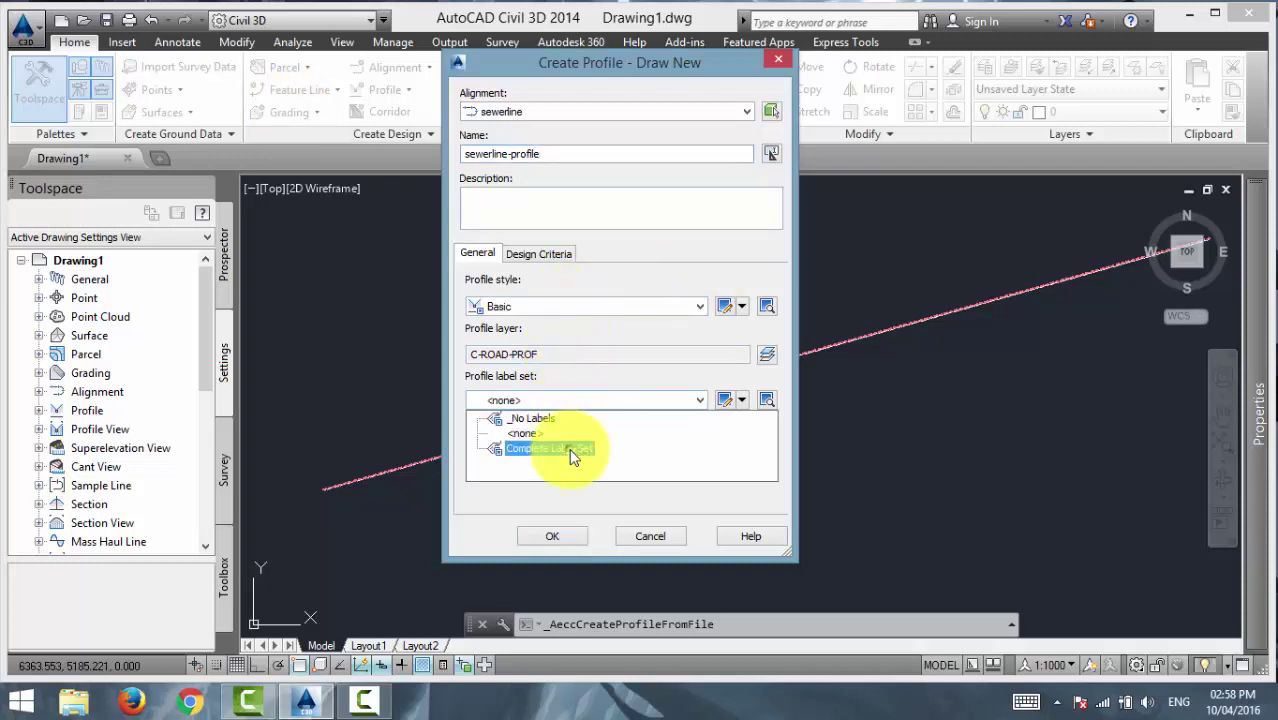
left_click(568, 448)
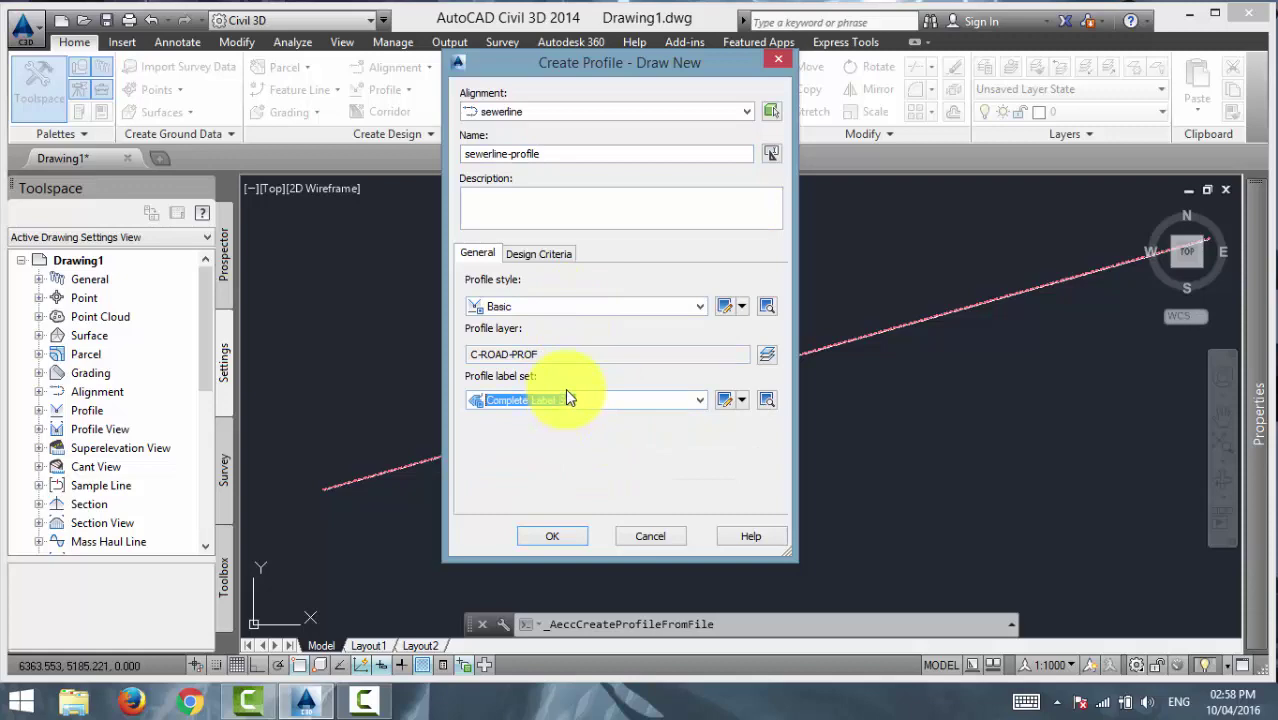
left_click_drag(600, 65, 551, 68)
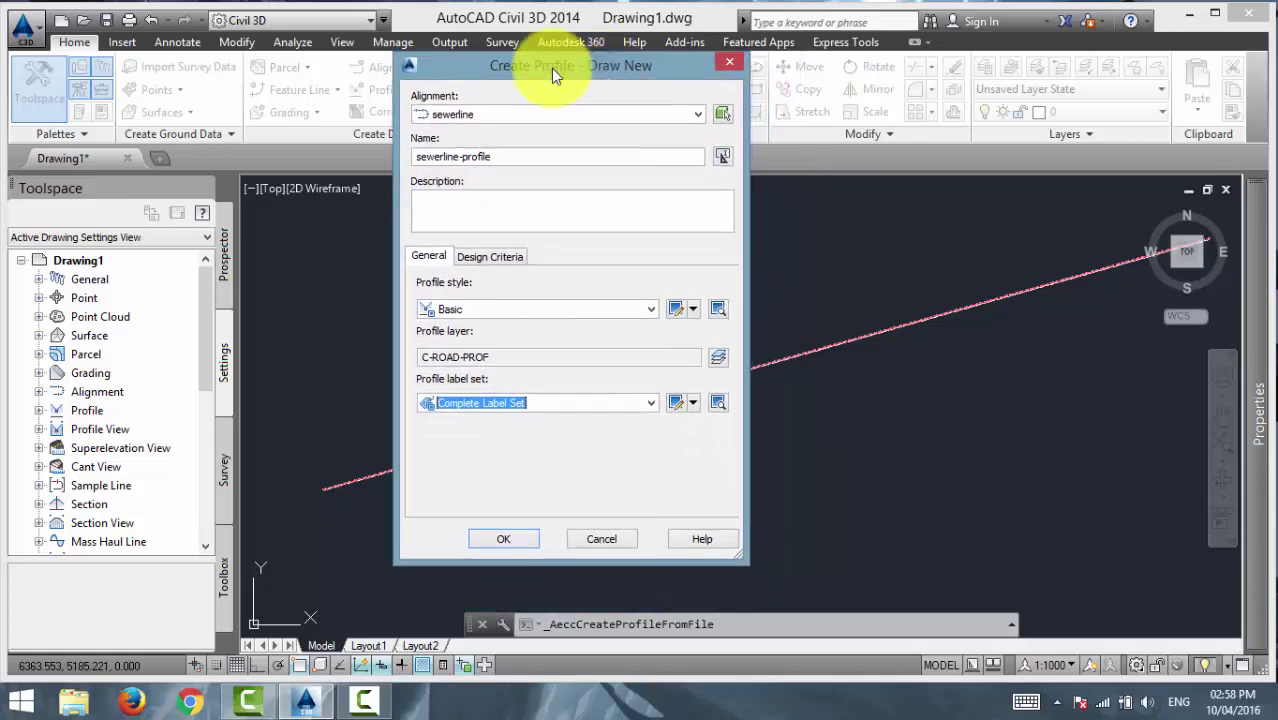
left_click(504, 540)
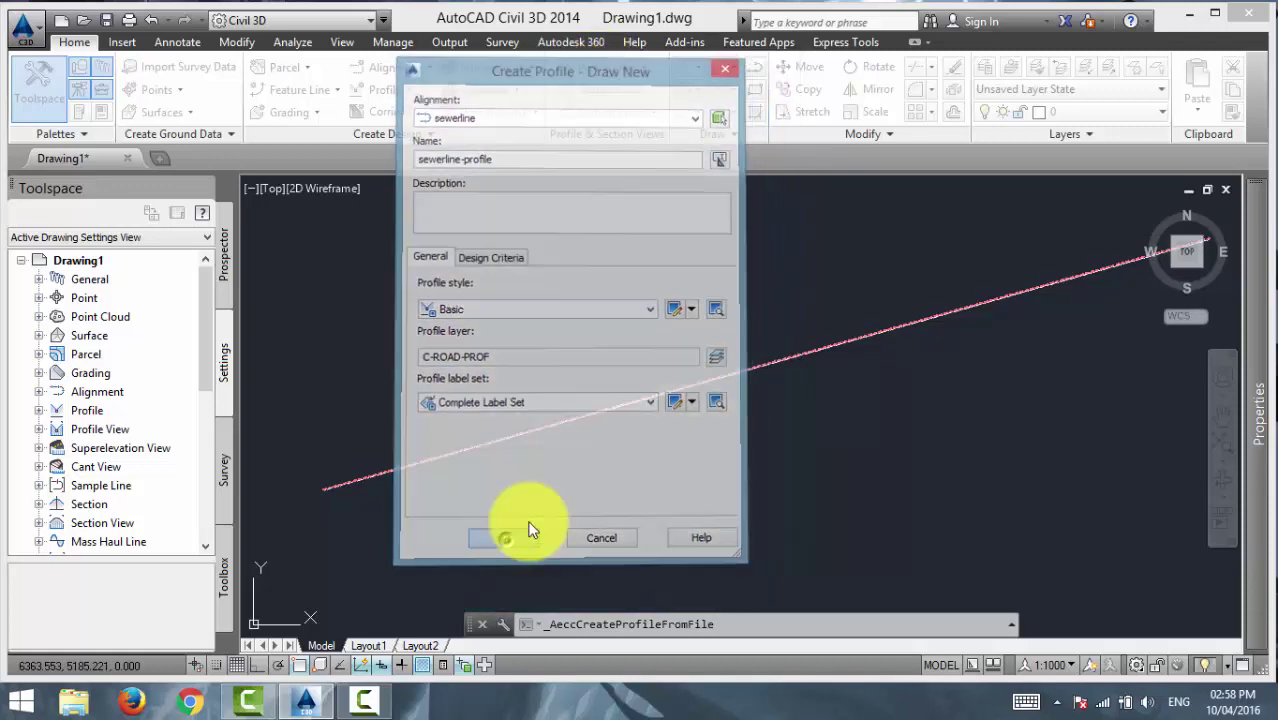
scroll(918, 405, "down", 5)
mouse_move(976, 428)
middle_mouse_down()
mouse_move(708, 434)
mouse_move(668, 357)
mouse_move(681, 364)
mouse_move(630, 434)
middle_mouse_up()
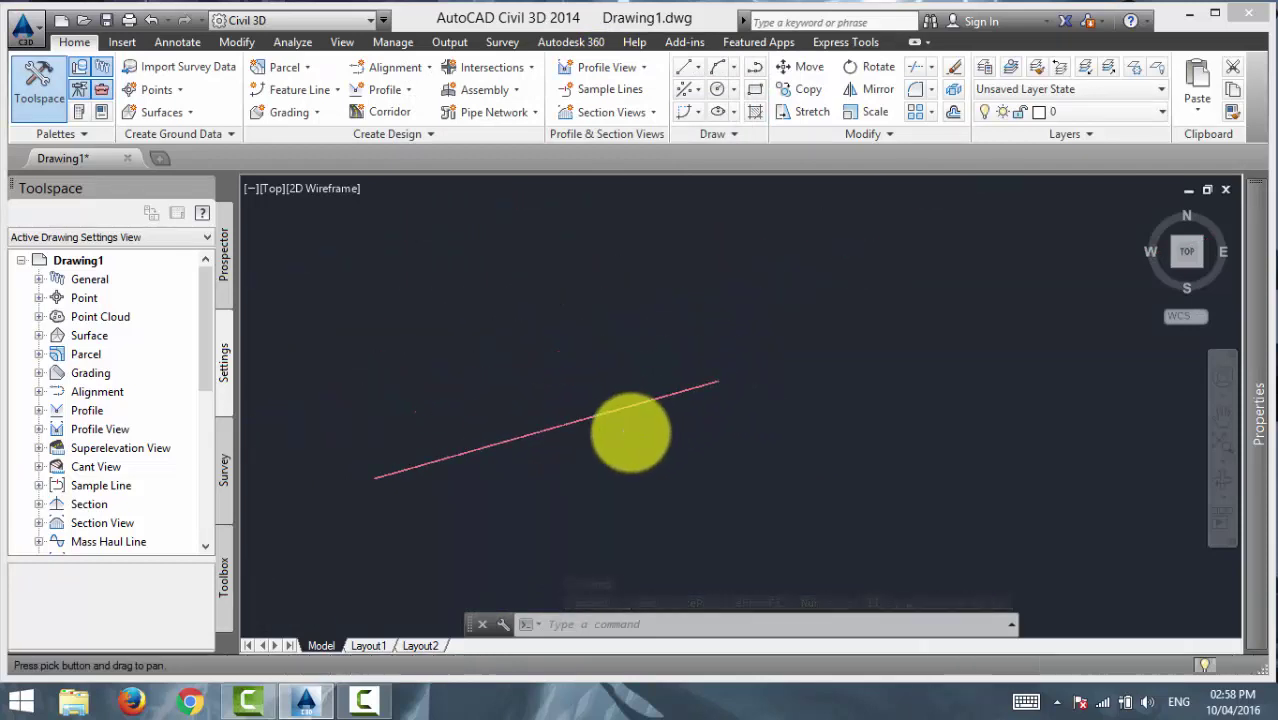
mouse_move(822, 437)
middle_mouse_down()
mouse_move(779, 358)
mouse_move(736, 374)
middle_mouse_up()
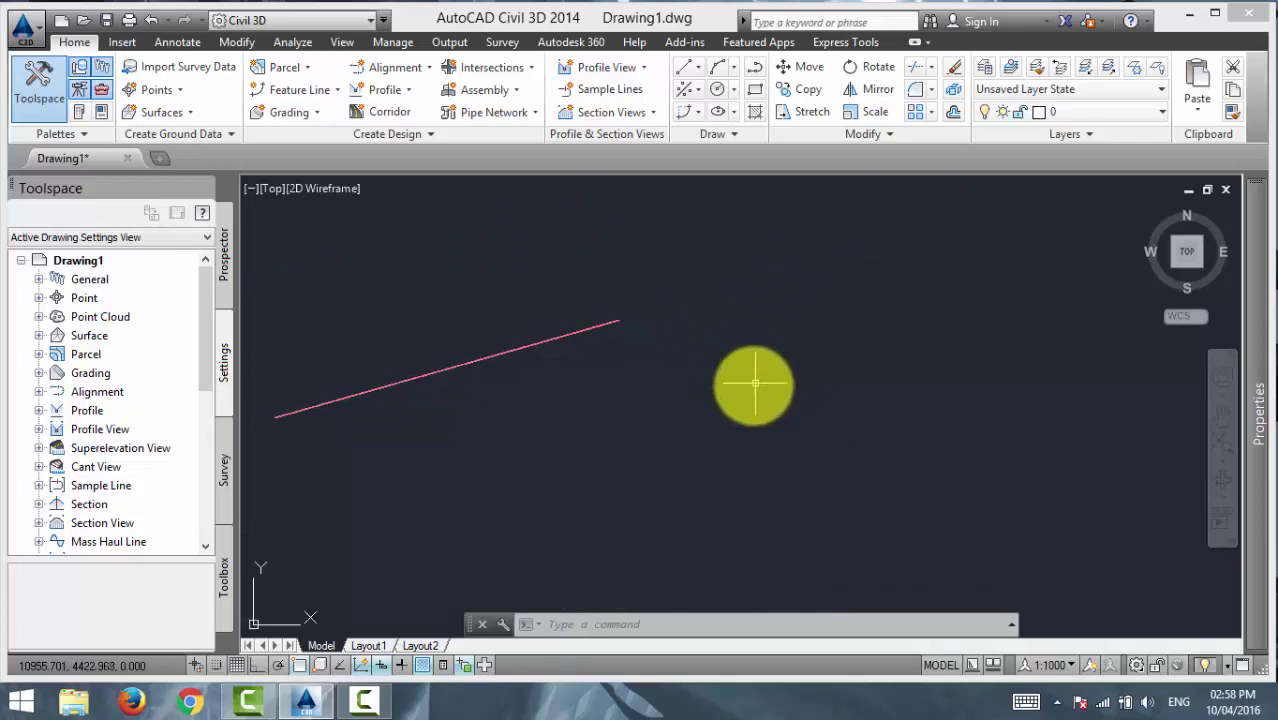
middle_click_drag(628, 428, 659, 379)
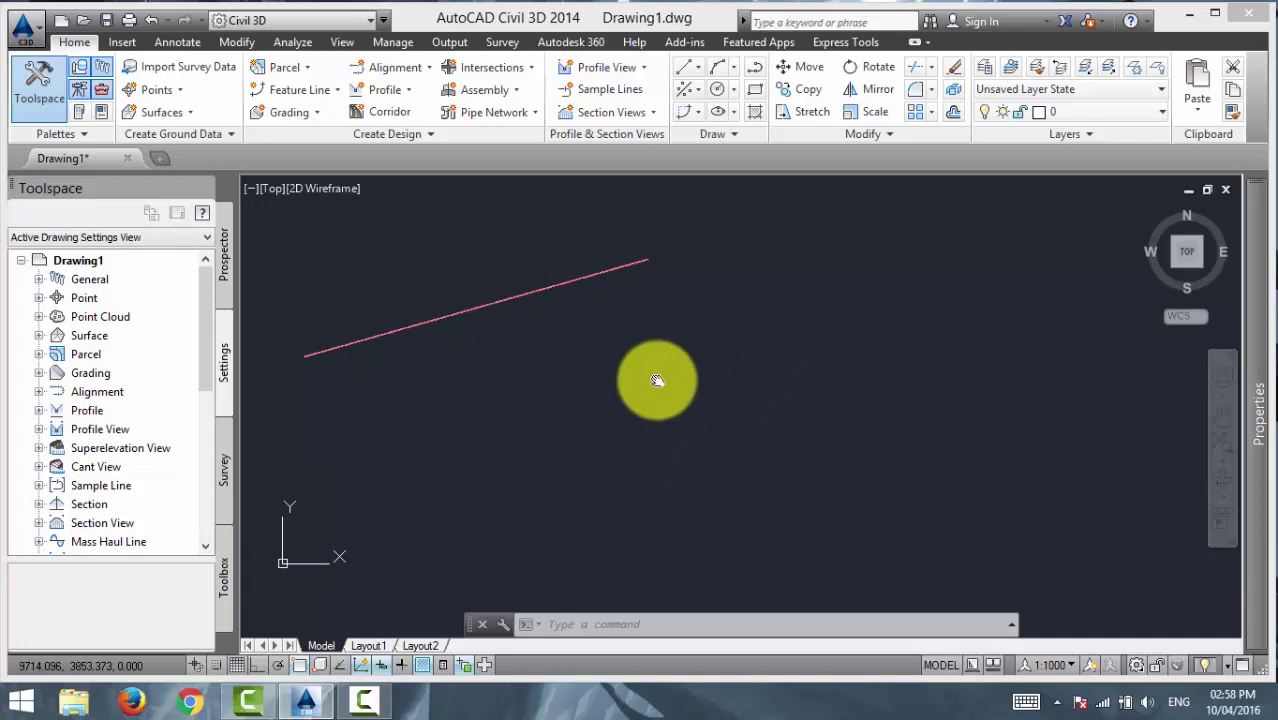
middle_click_drag(630, 314, 542, 314)
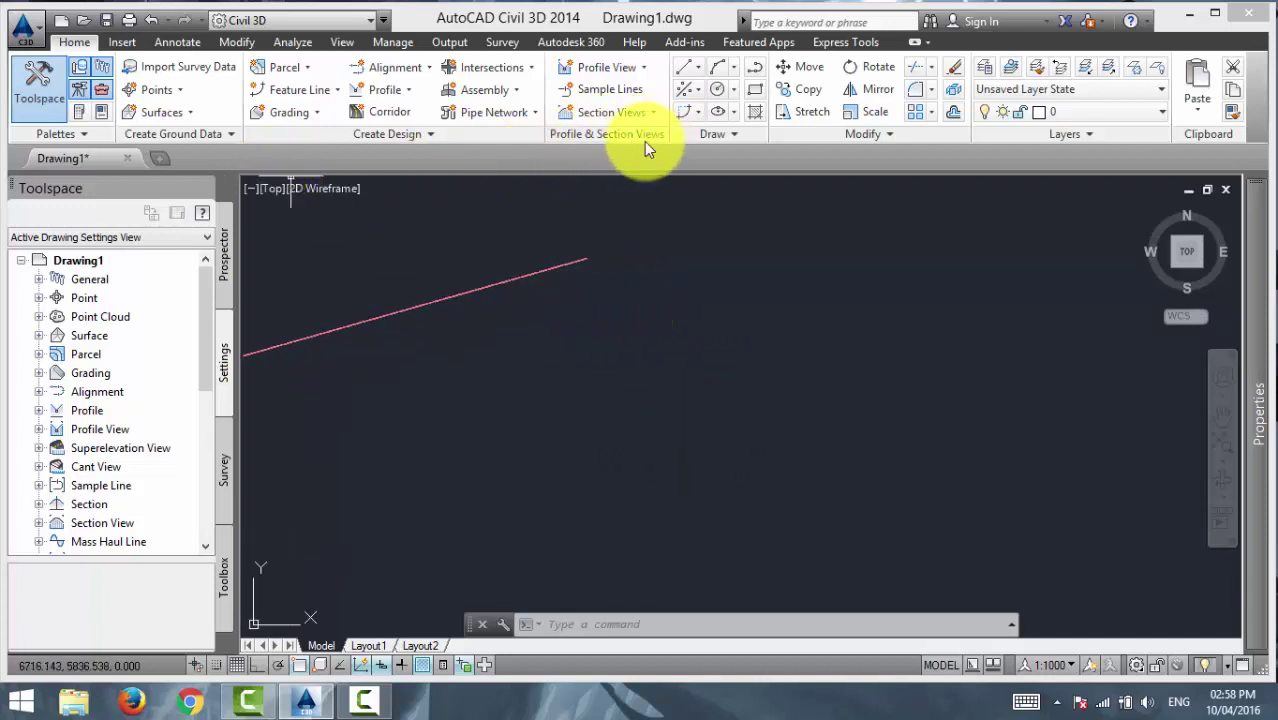
left_click(639, 73)
Start Create Profile View with sewerline as the alignment and go to Profile Display Options.
left_click(613, 99)
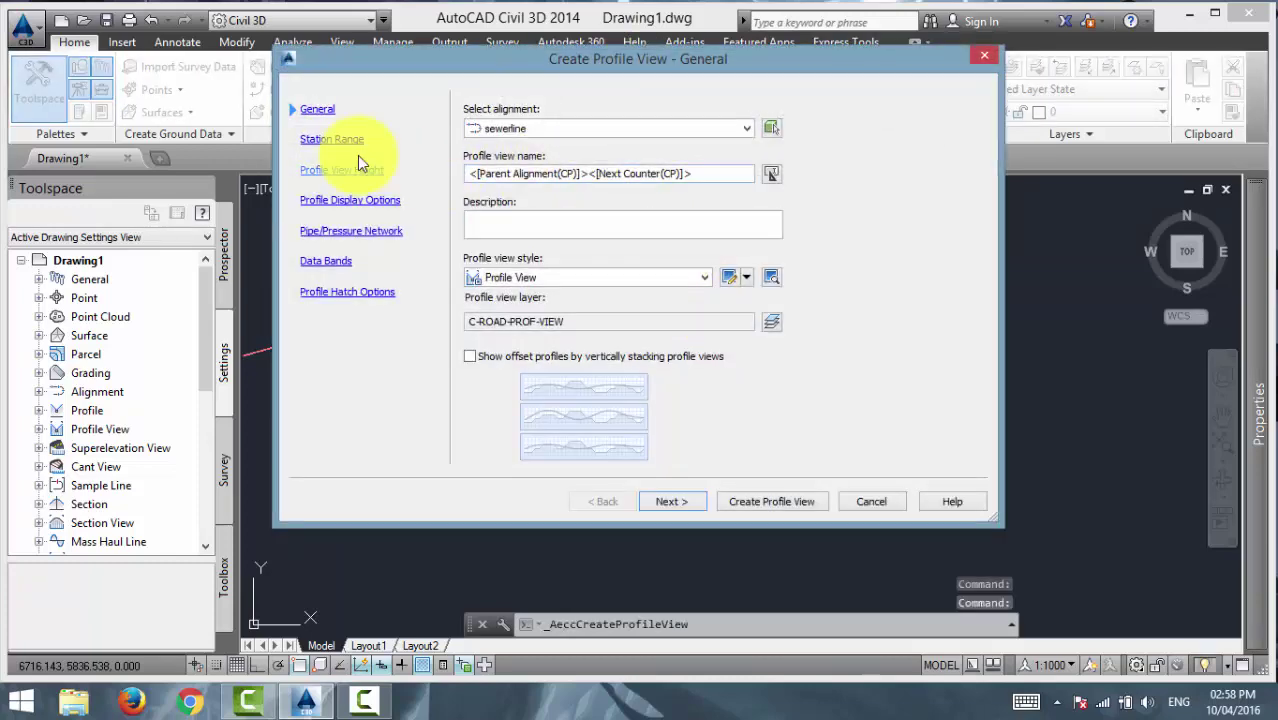
left_click(633, 129)
left_click(638, 134)
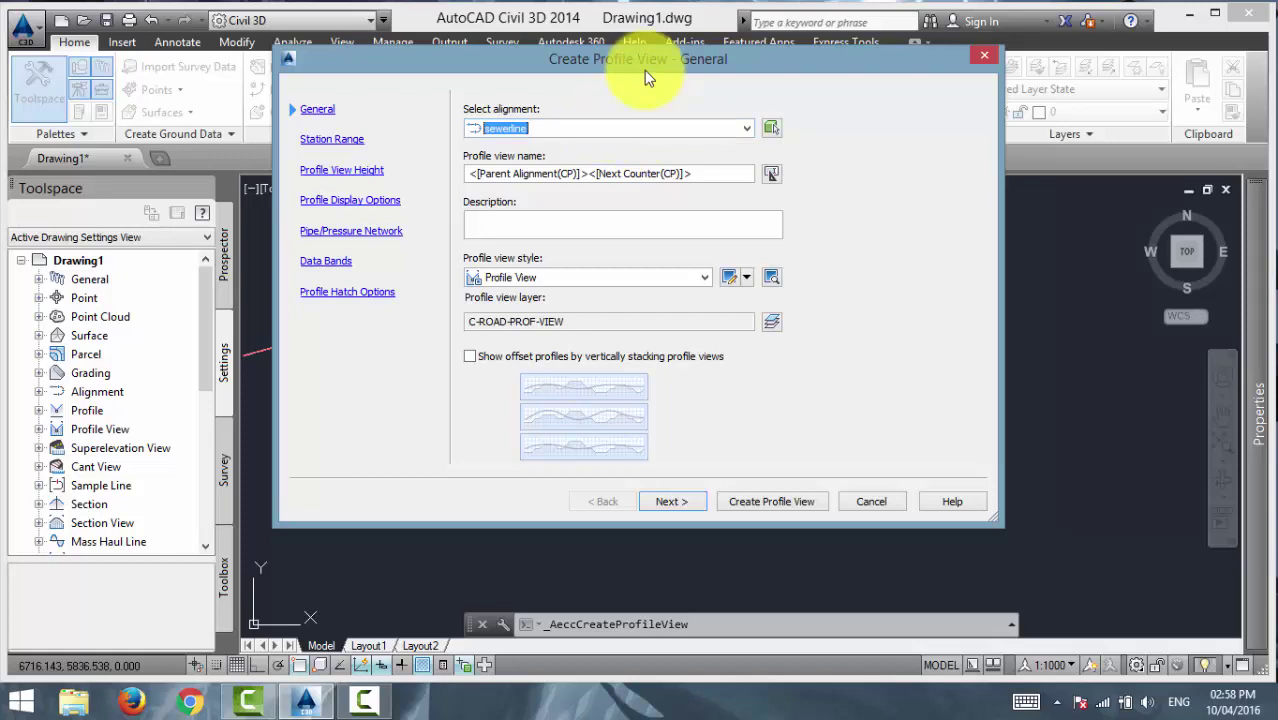
left_click_drag(651, 64, 696, 50)
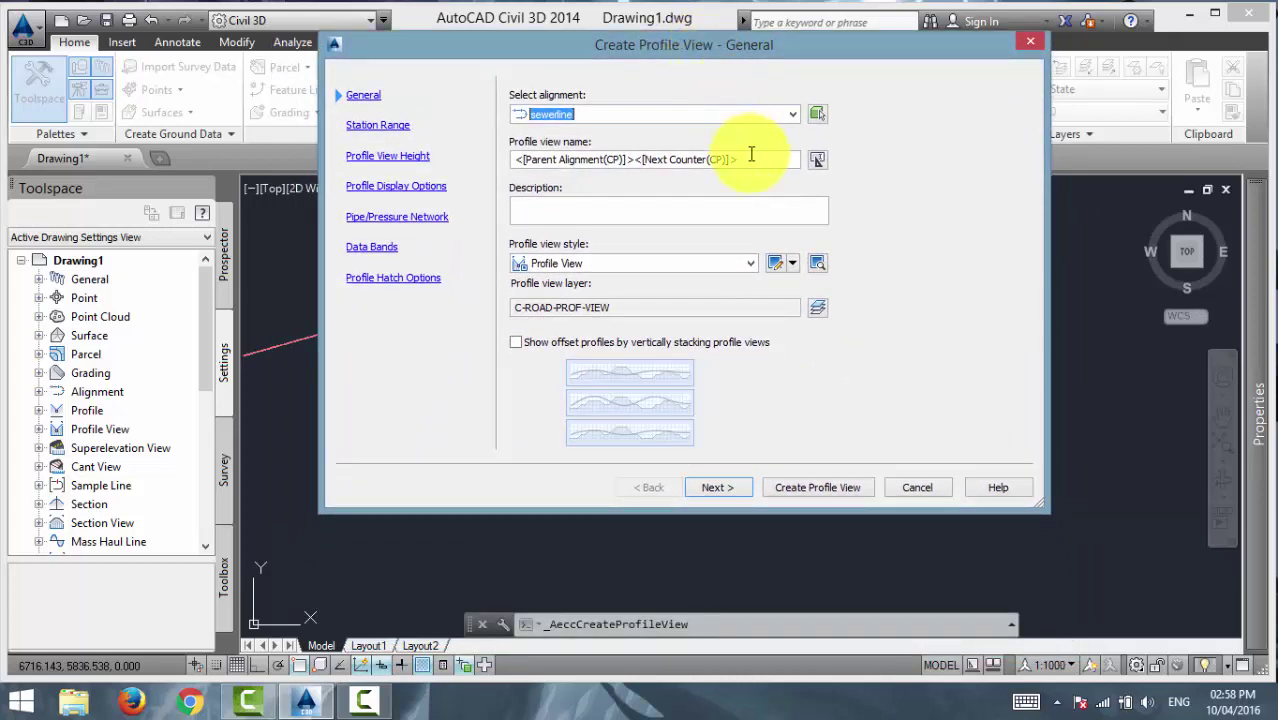
left_click(654, 111)
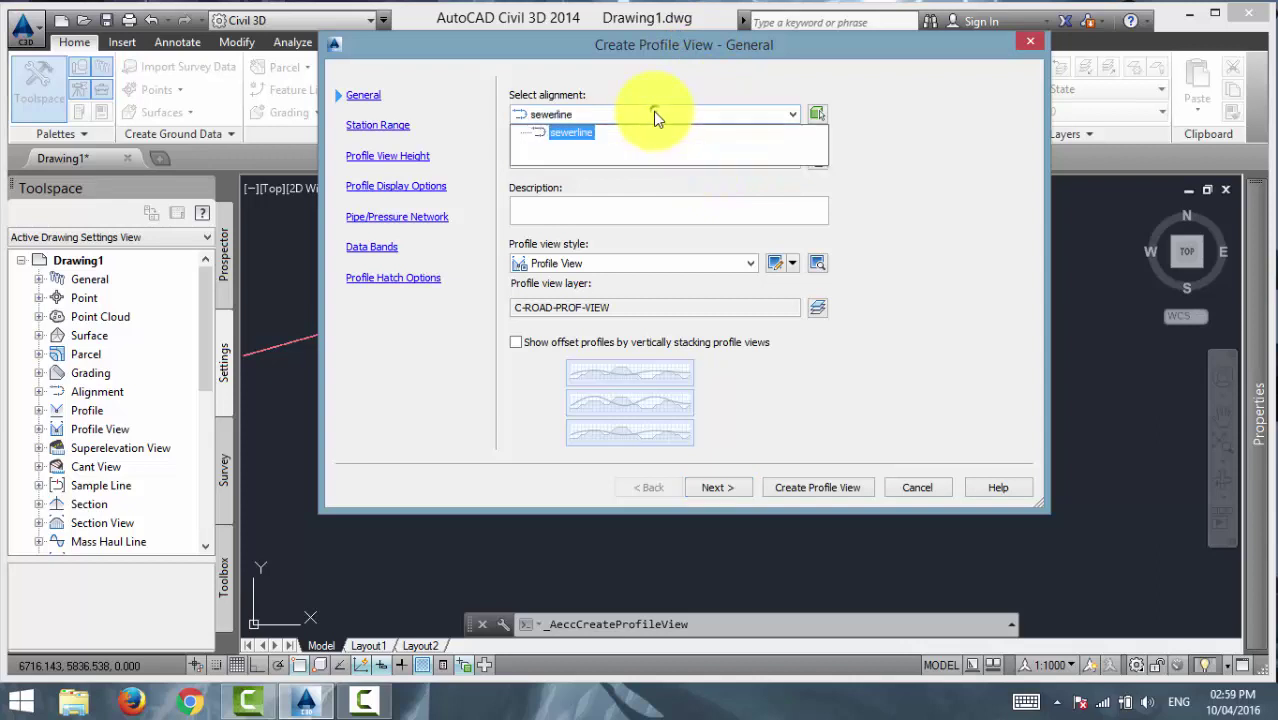
left_click(570, 133)
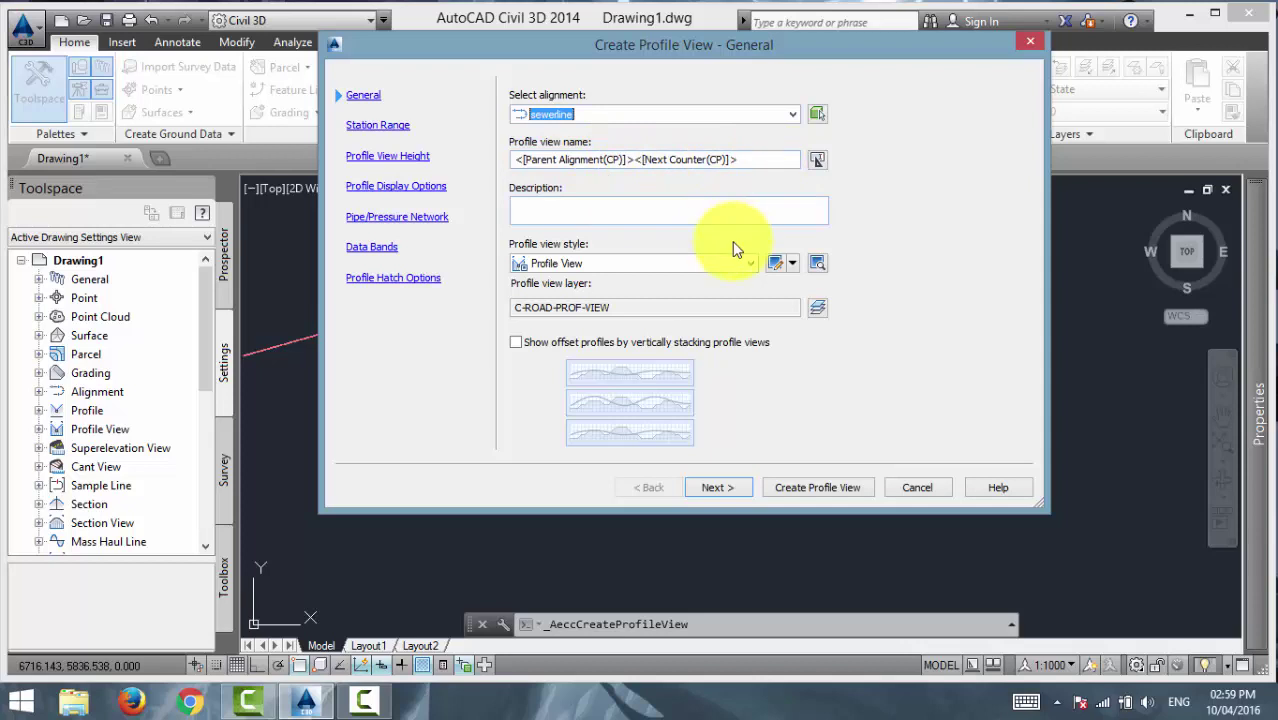
left_click(408, 192)
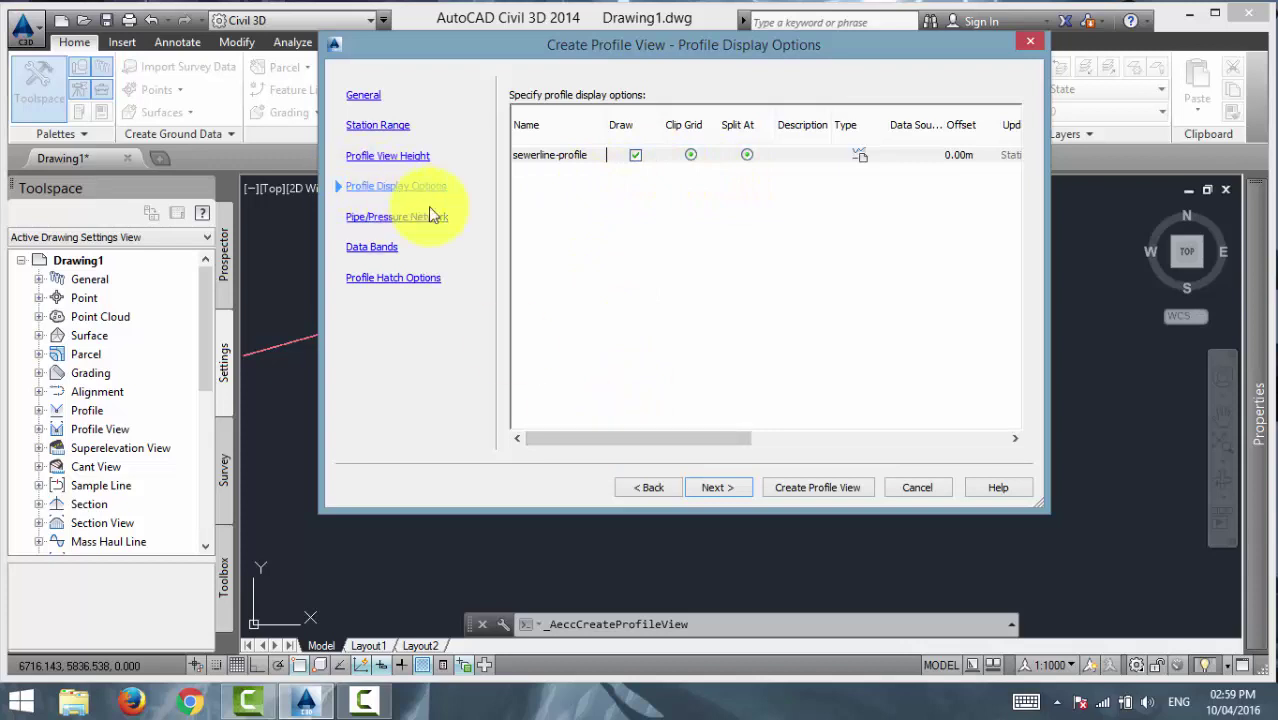
Tick Draw for the sewerline-profile row so it appears in the view at 0.00m offset.
left_click(634, 158)
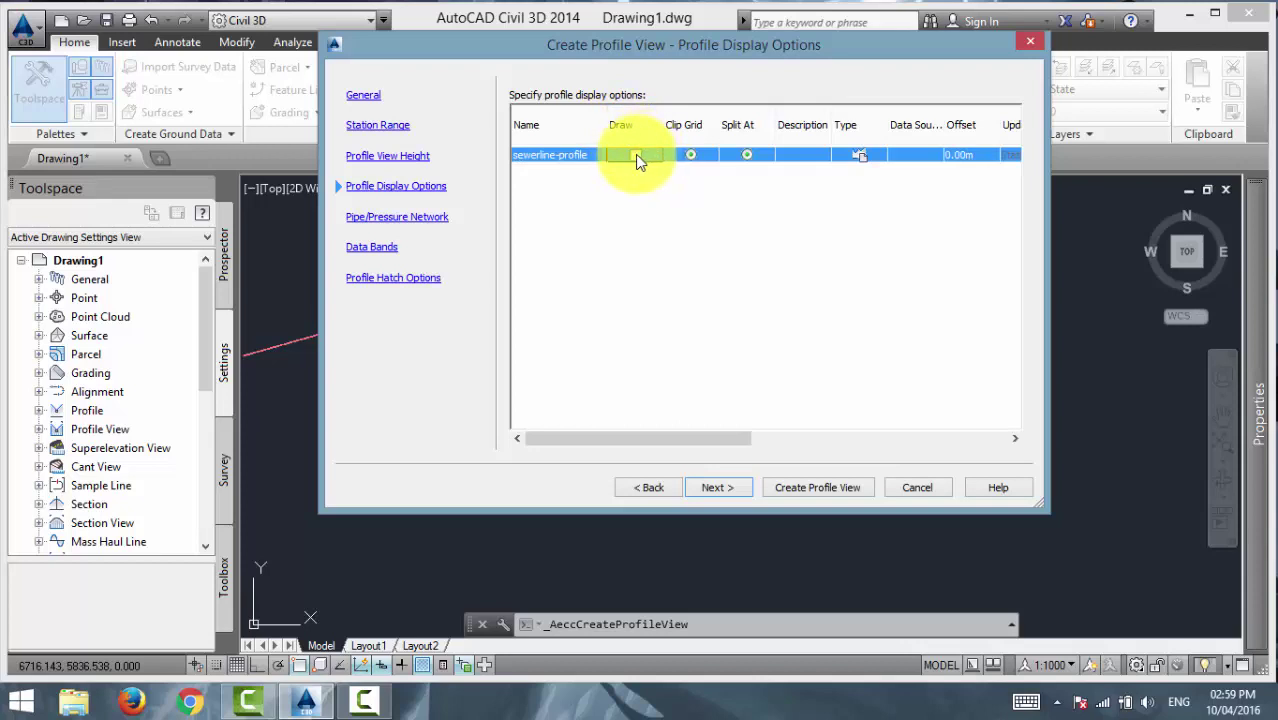
left_click(636, 156)
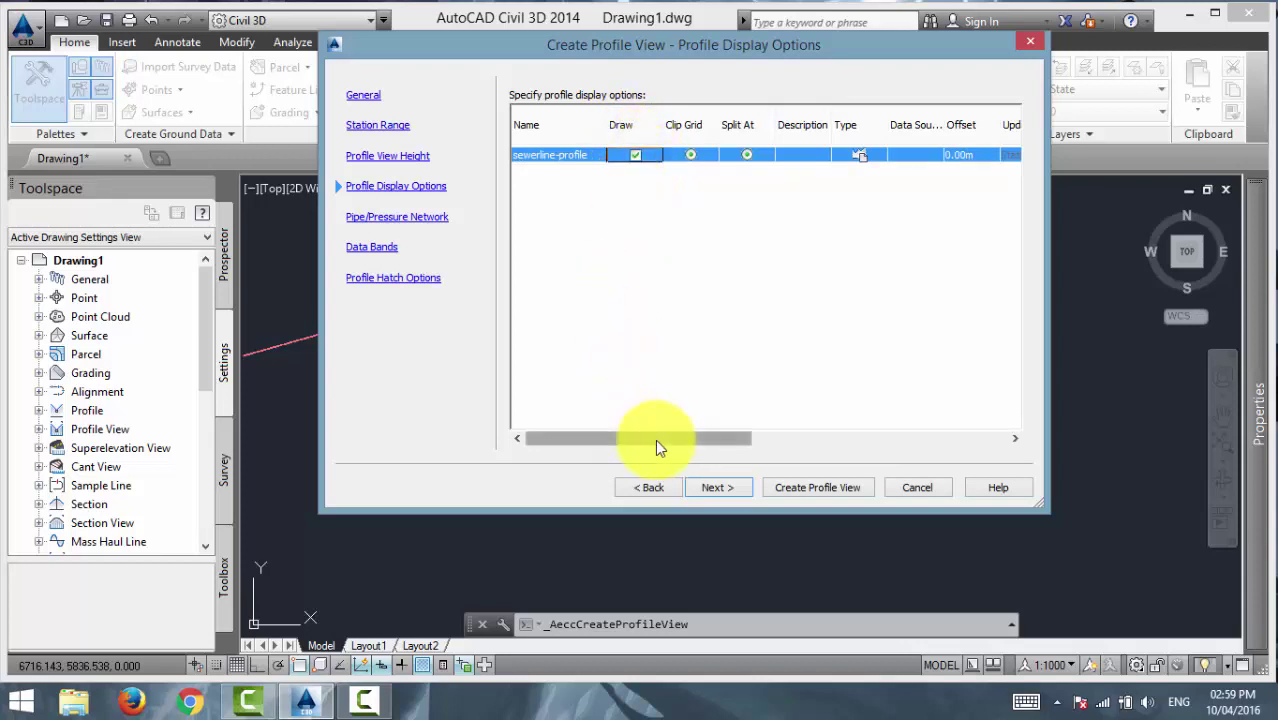
left_click_drag(657, 447, 601, 414)
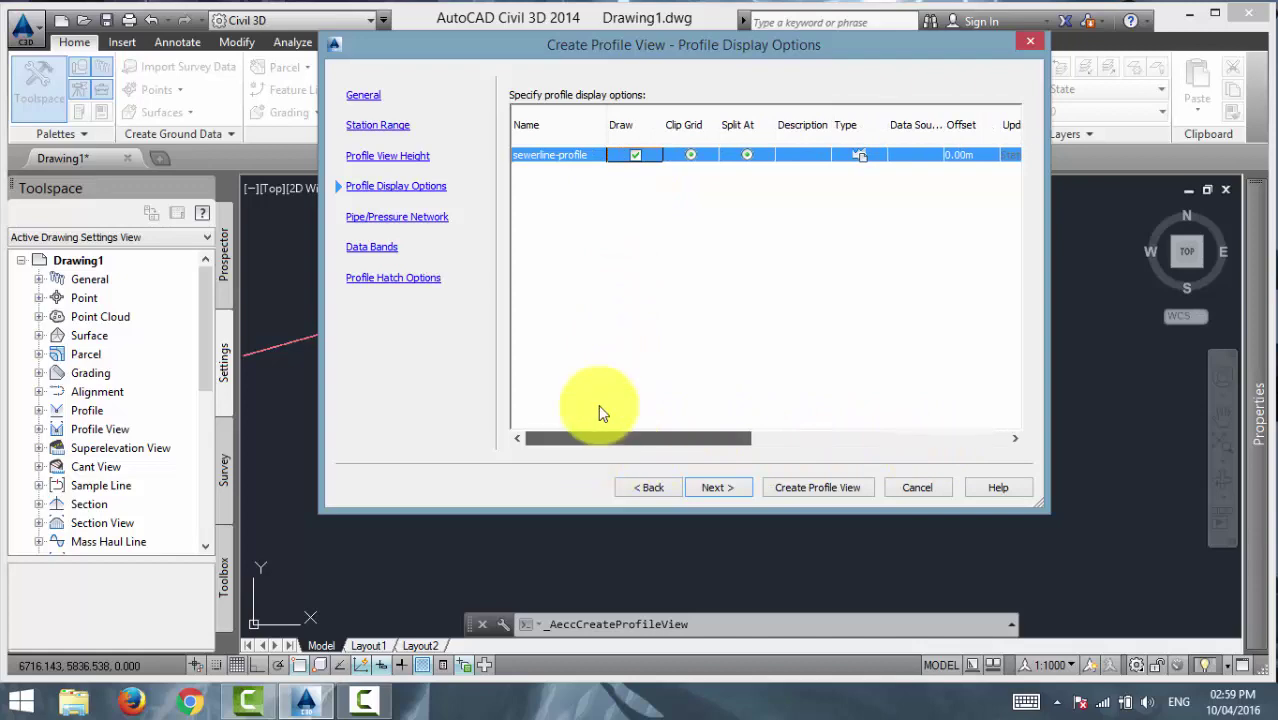
Place the profile view origin beside the alignment and zoom in and out to inspect its grid.
left_click(816, 488)
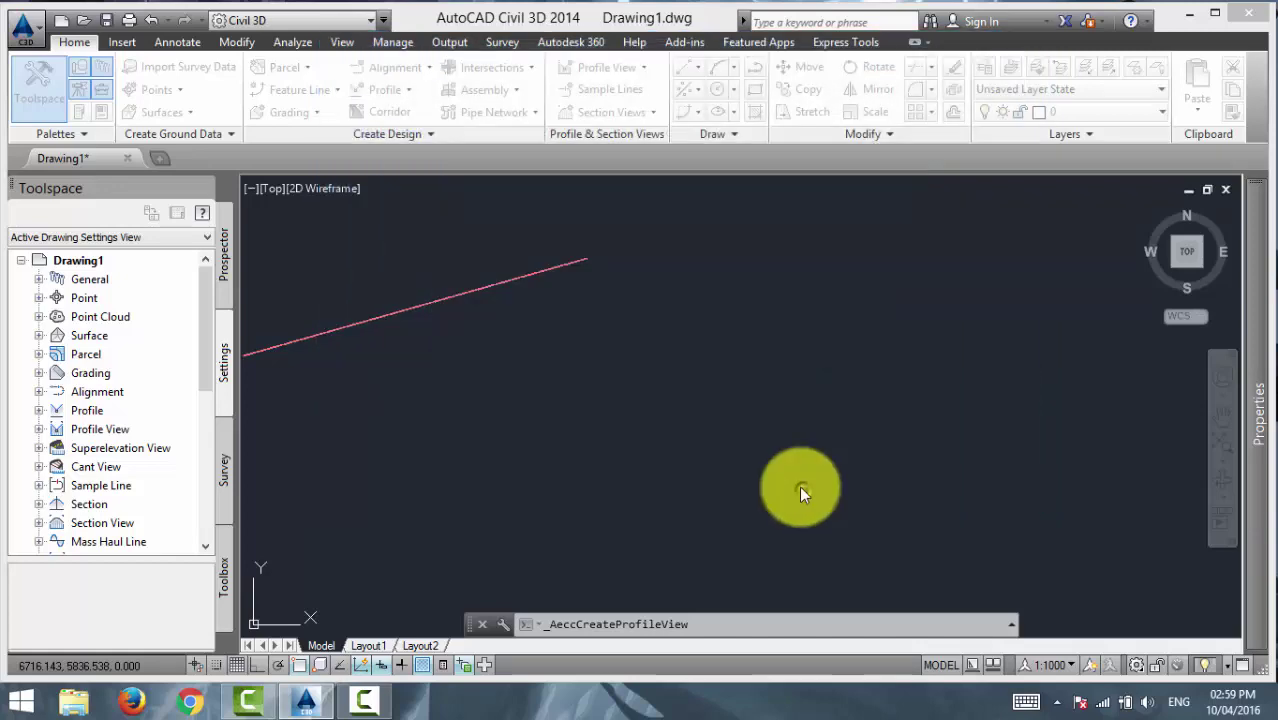
scroll(753, 442, "down", 3)
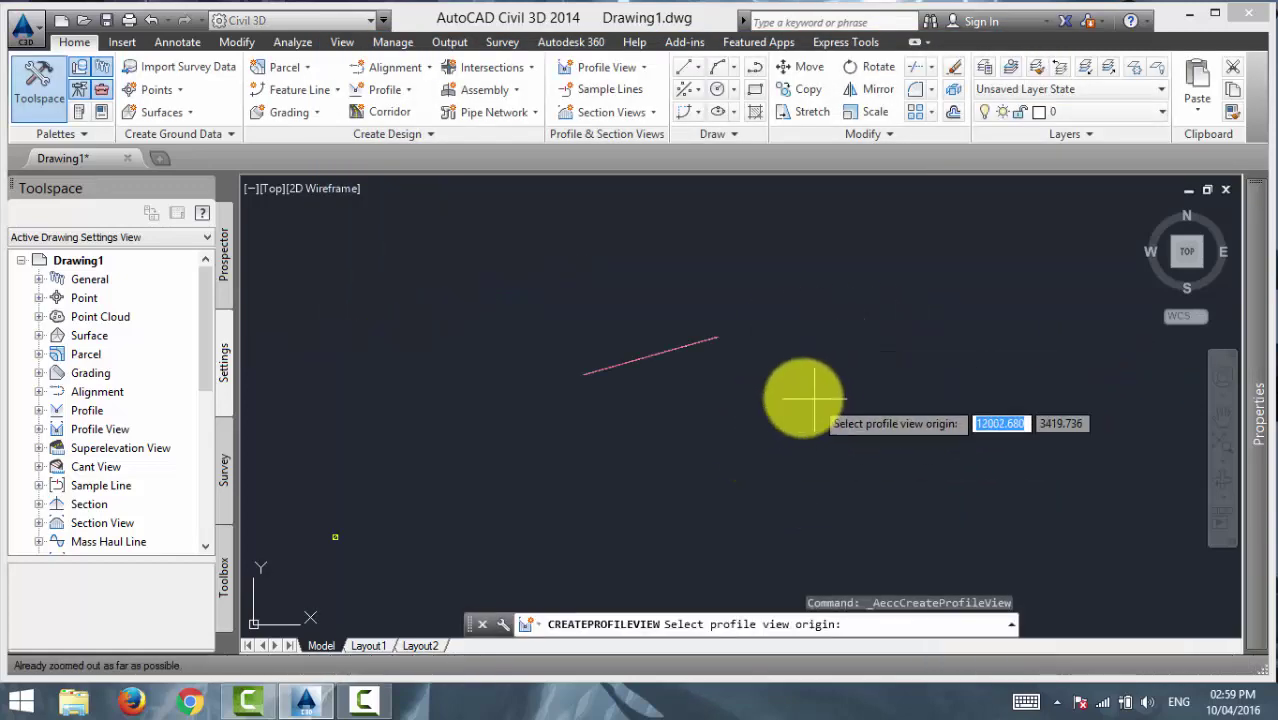
left_click(790, 423)
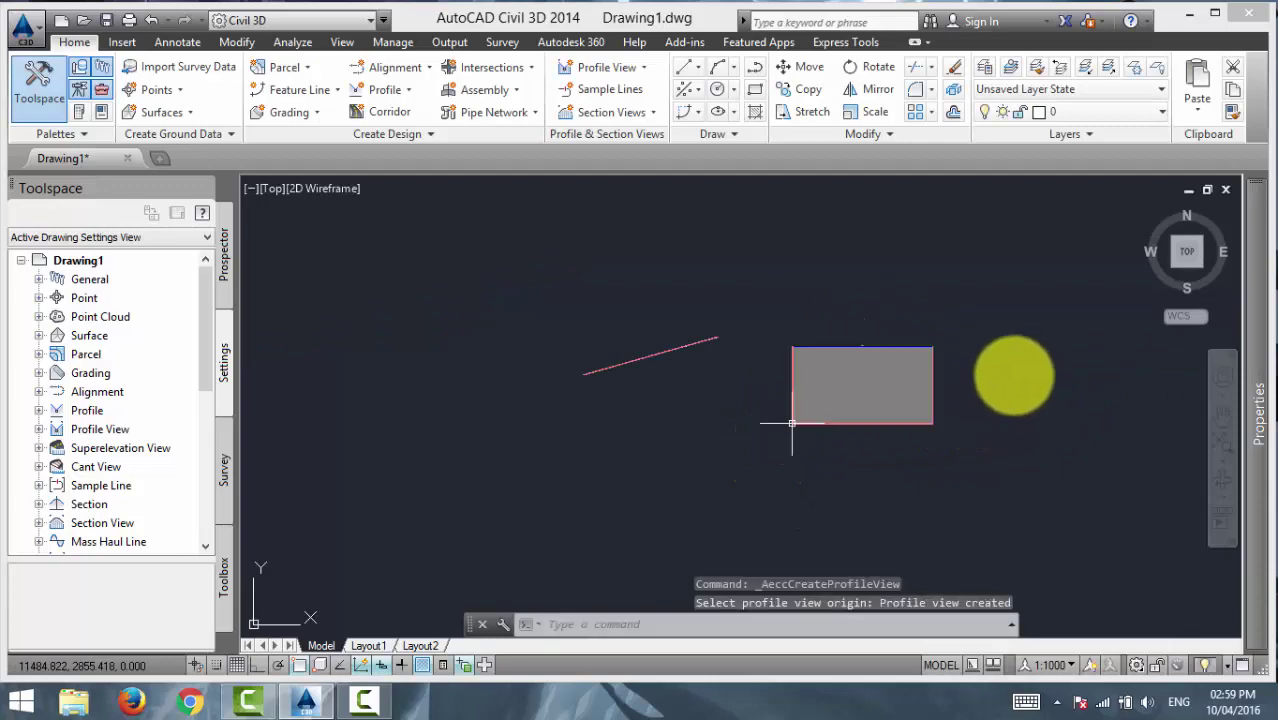
scroll(850, 380, "up", 8)
scroll(847, 378, "down", 6)
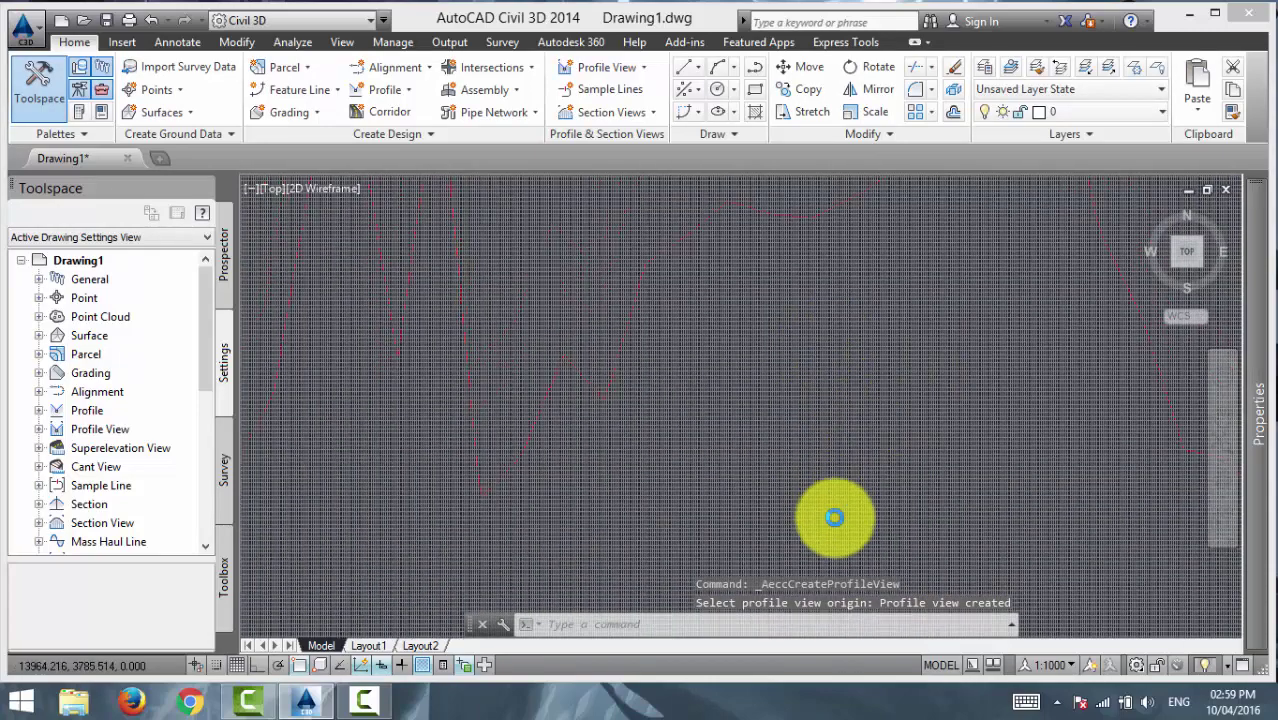
scroll(864, 349, "up", 6)
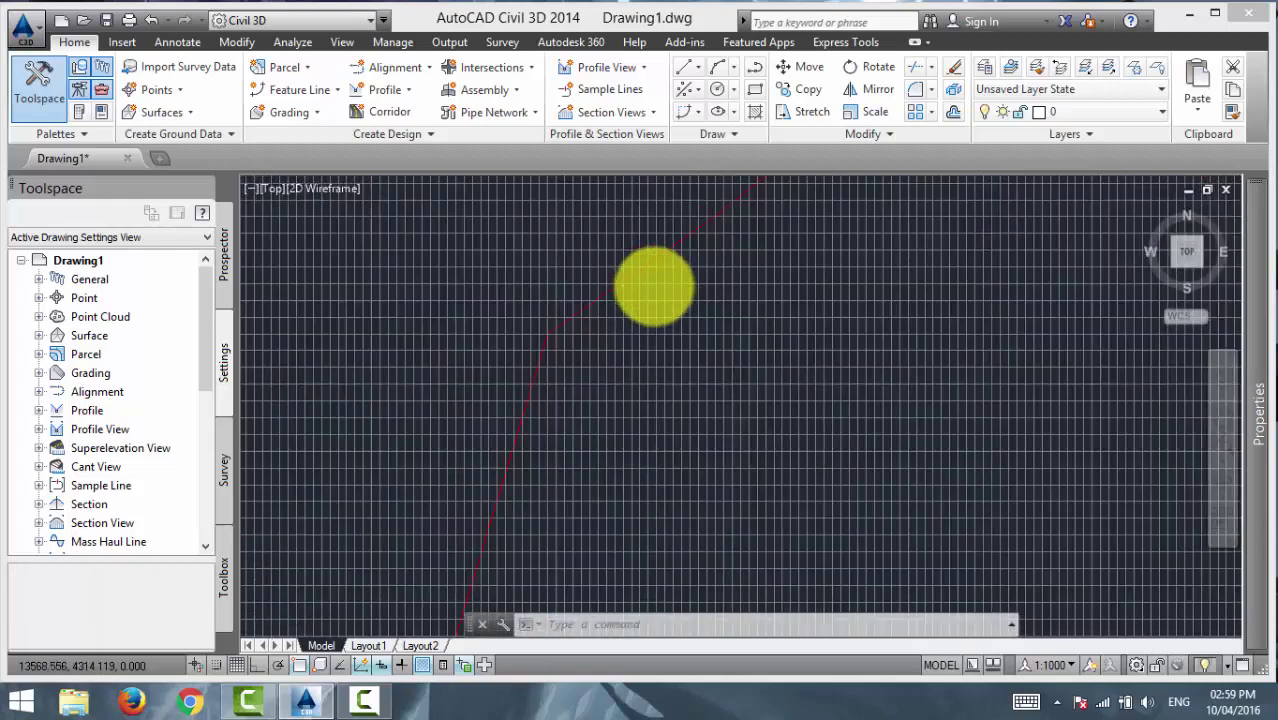
scroll(720, 330, "down", 6)
scroll(600, 300, "up", 6)
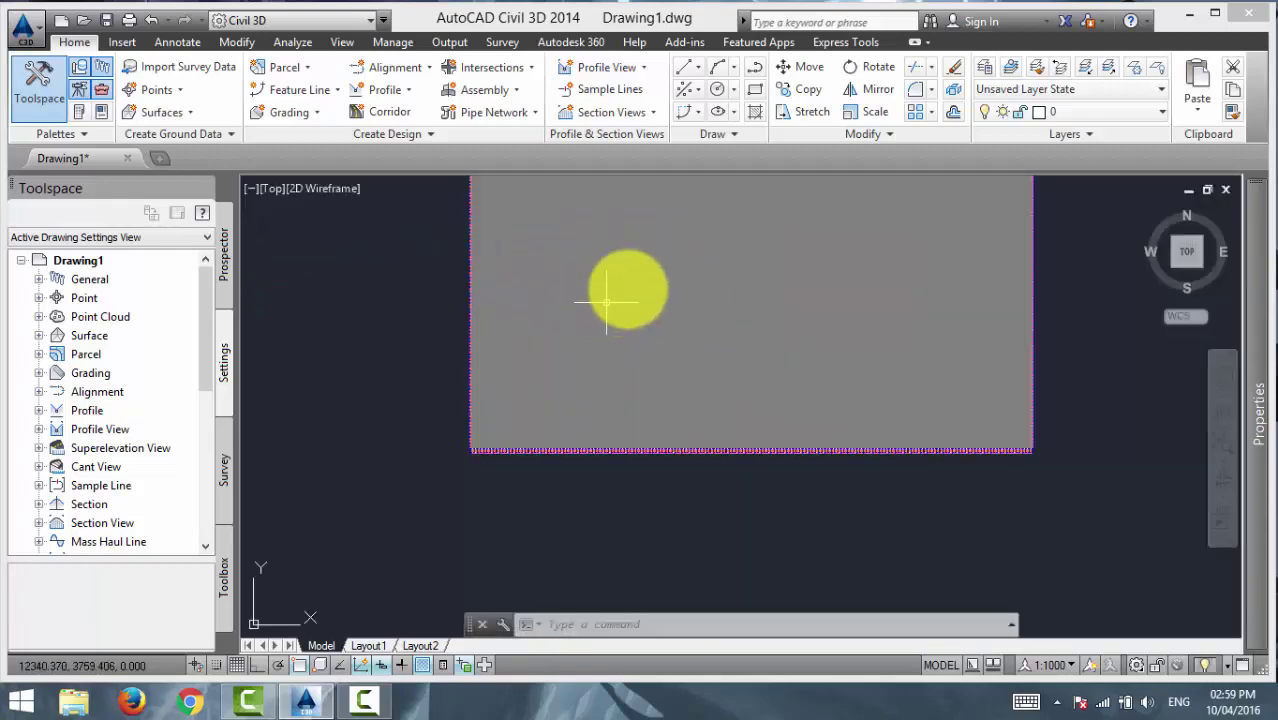
scroll(662, 412, "down", 6)
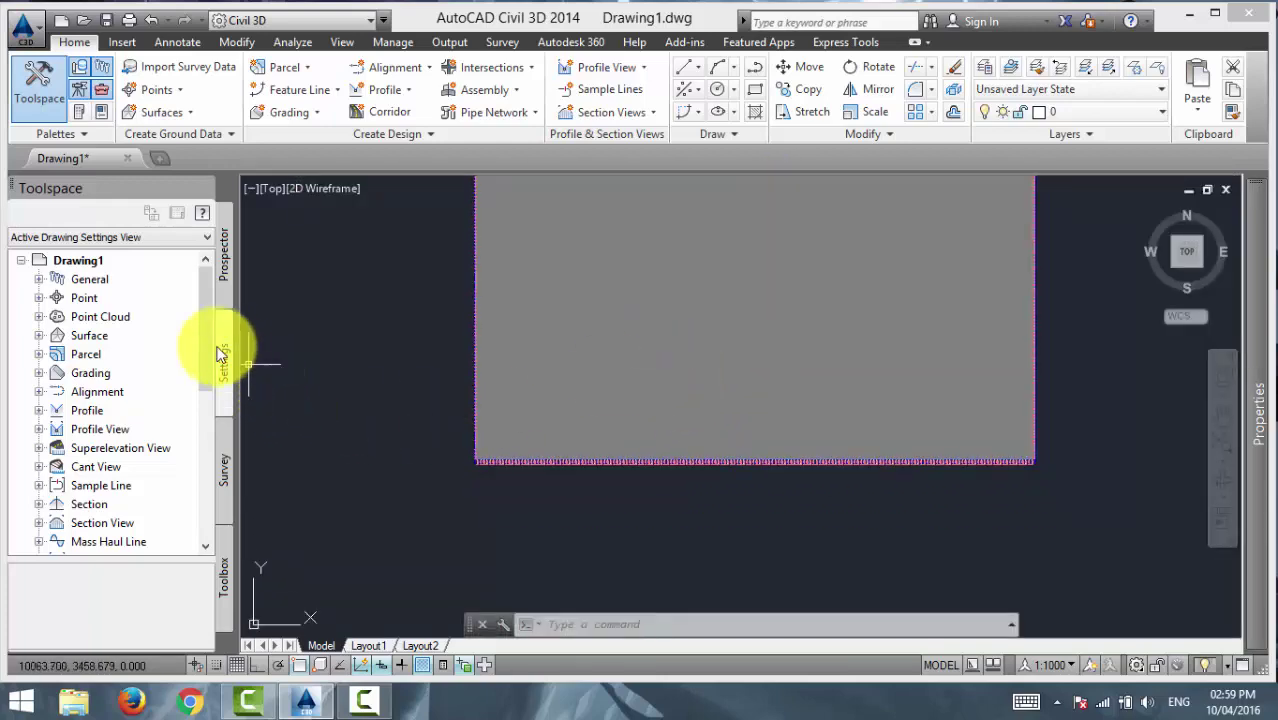
In Toolspace Settings, expand Profile View Styles and edit the Profile View style.
left_click(39, 429)
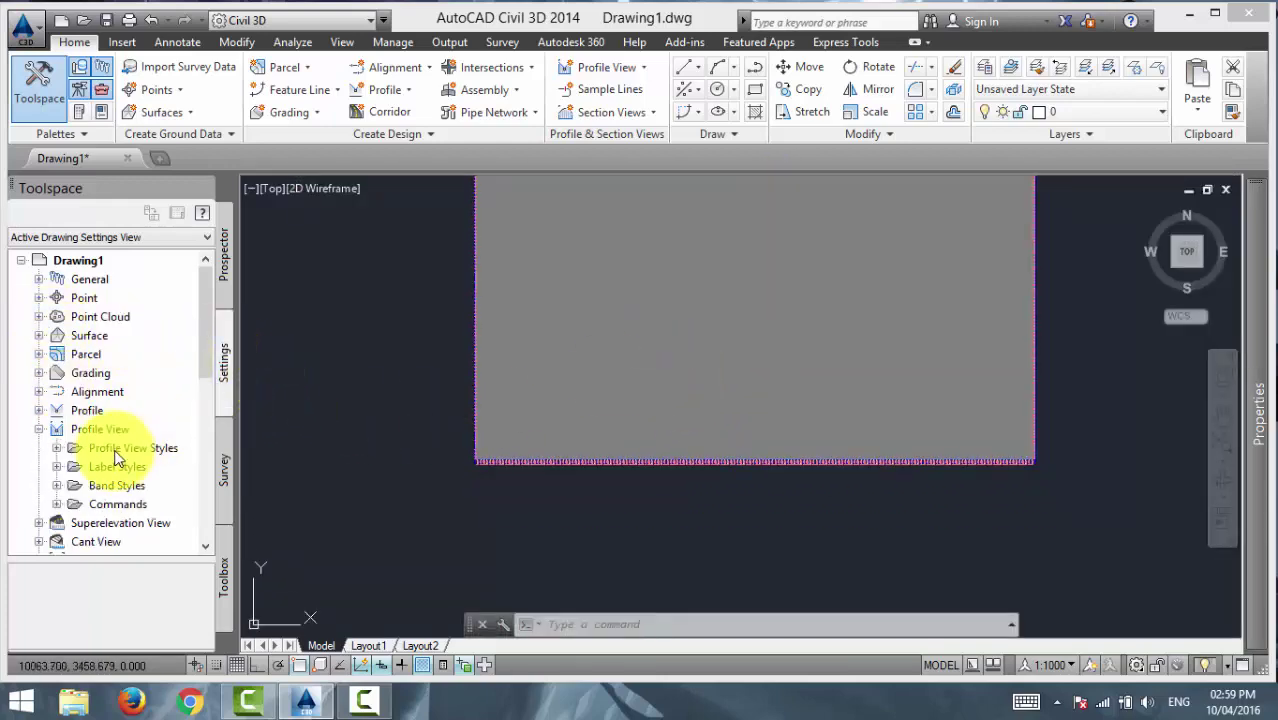
left_click(57, 448)
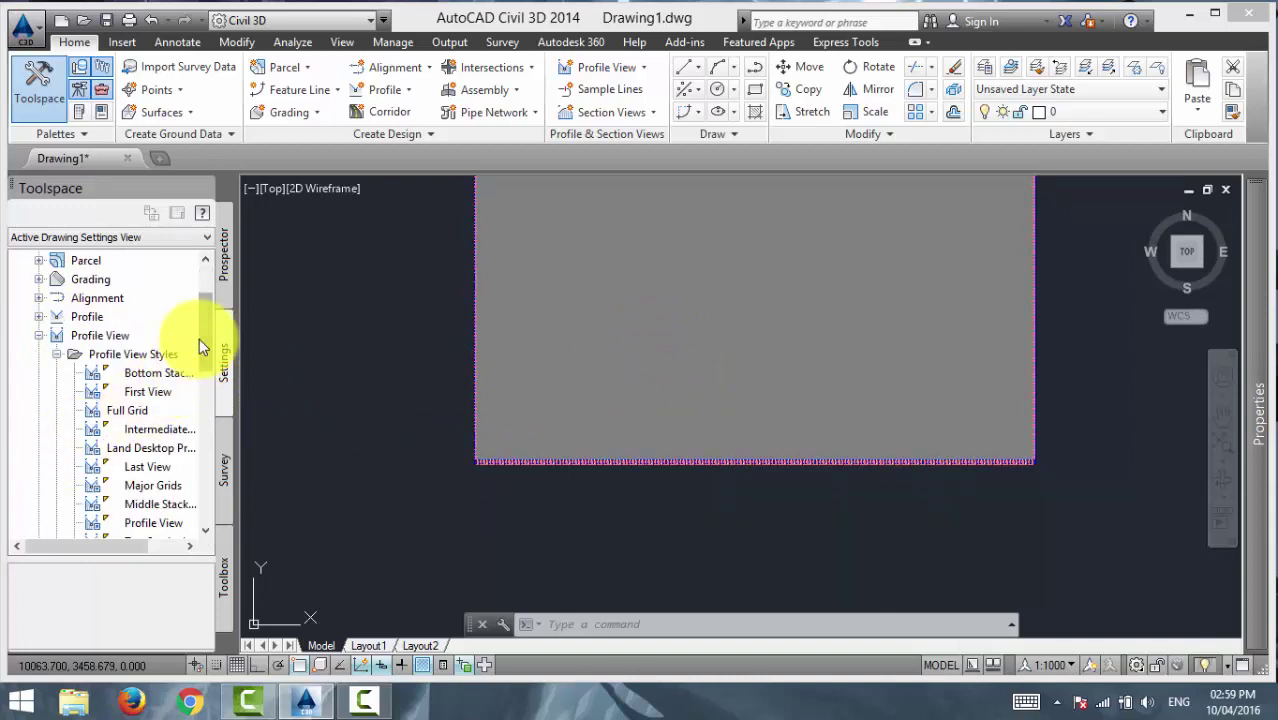
scroll(205, 370, "down", 4)
mouse_move(209, 368)
left_mouse_down()
mouse_move(211, 337)
mouse_move(211, 352)
left_mouse_up()
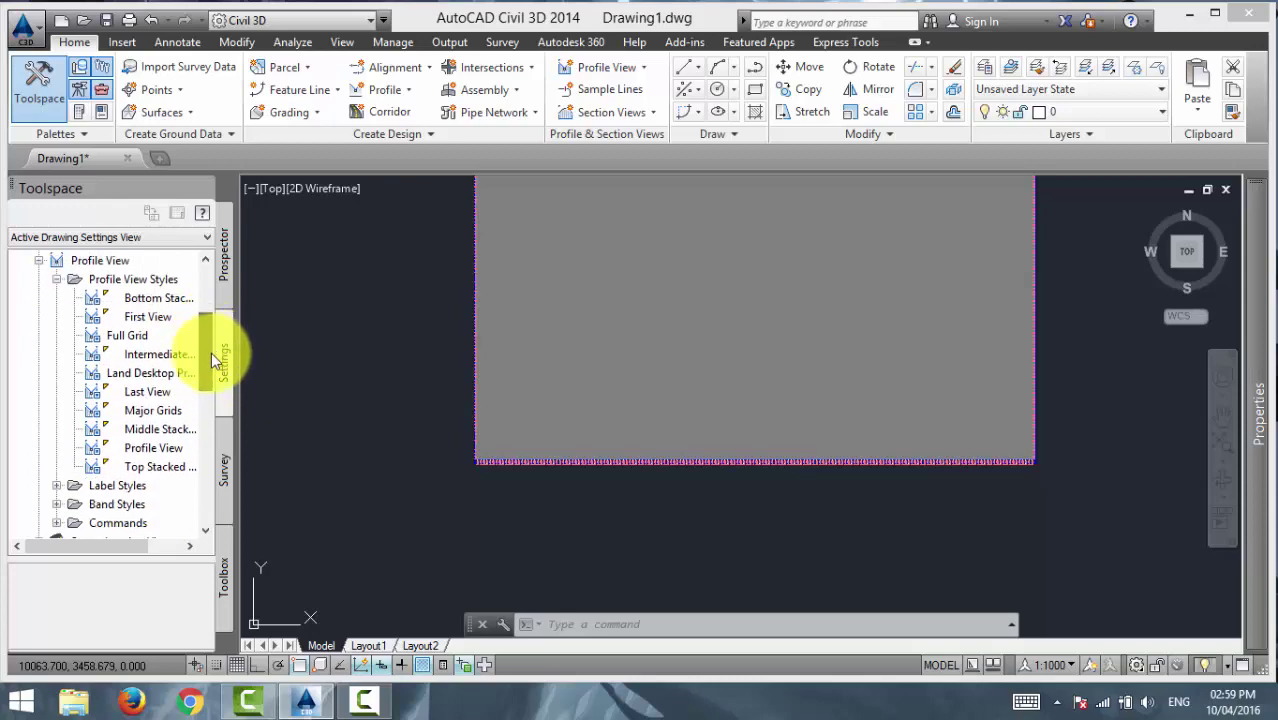
right_click(155, 448)
left_click(221, 466)
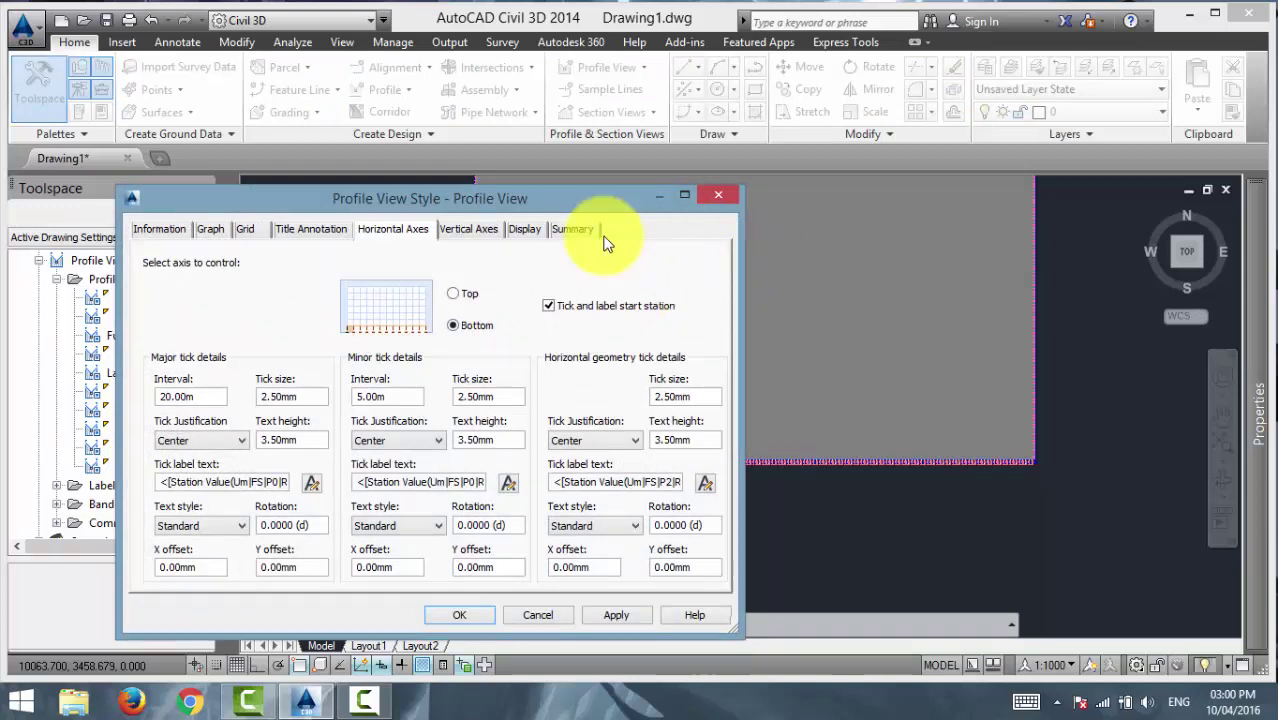
Give the left vertical axis a 50 m major and 10 m minor interval and apply.
left_click_drag(558, 204, 740, 160)
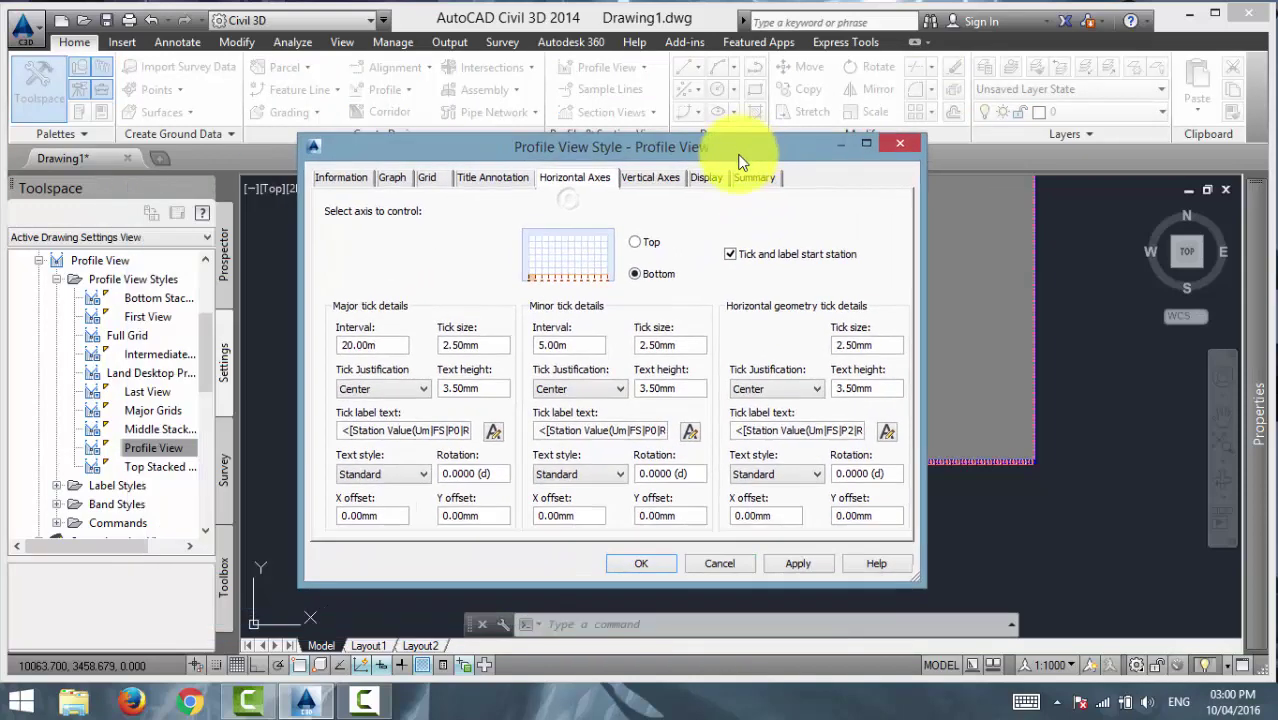
left_click(674, 180)
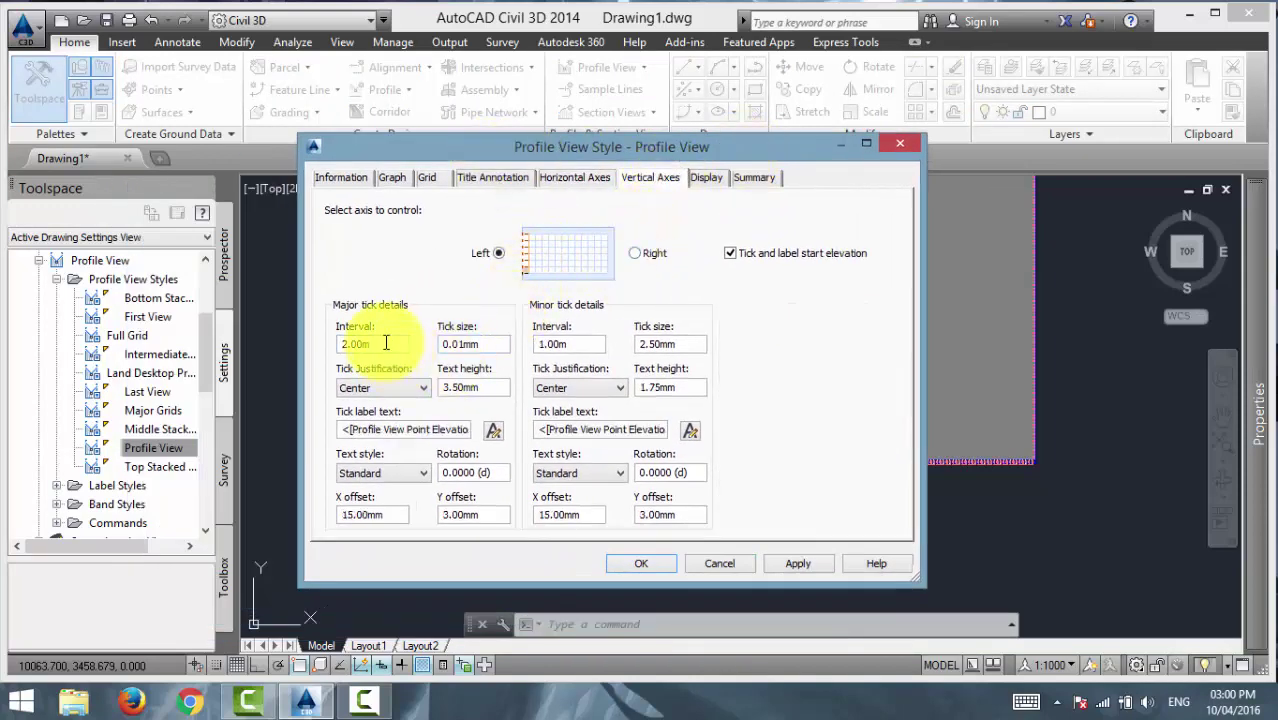
left_click(352, 344)
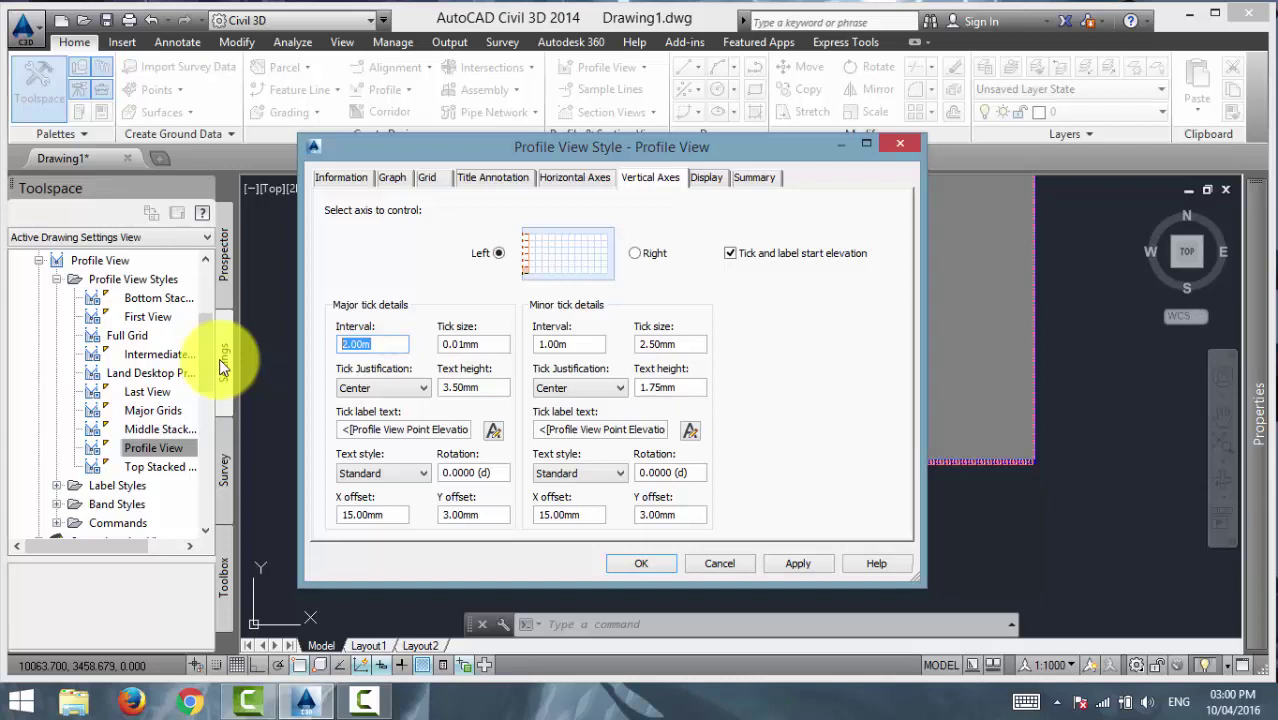
type("50")
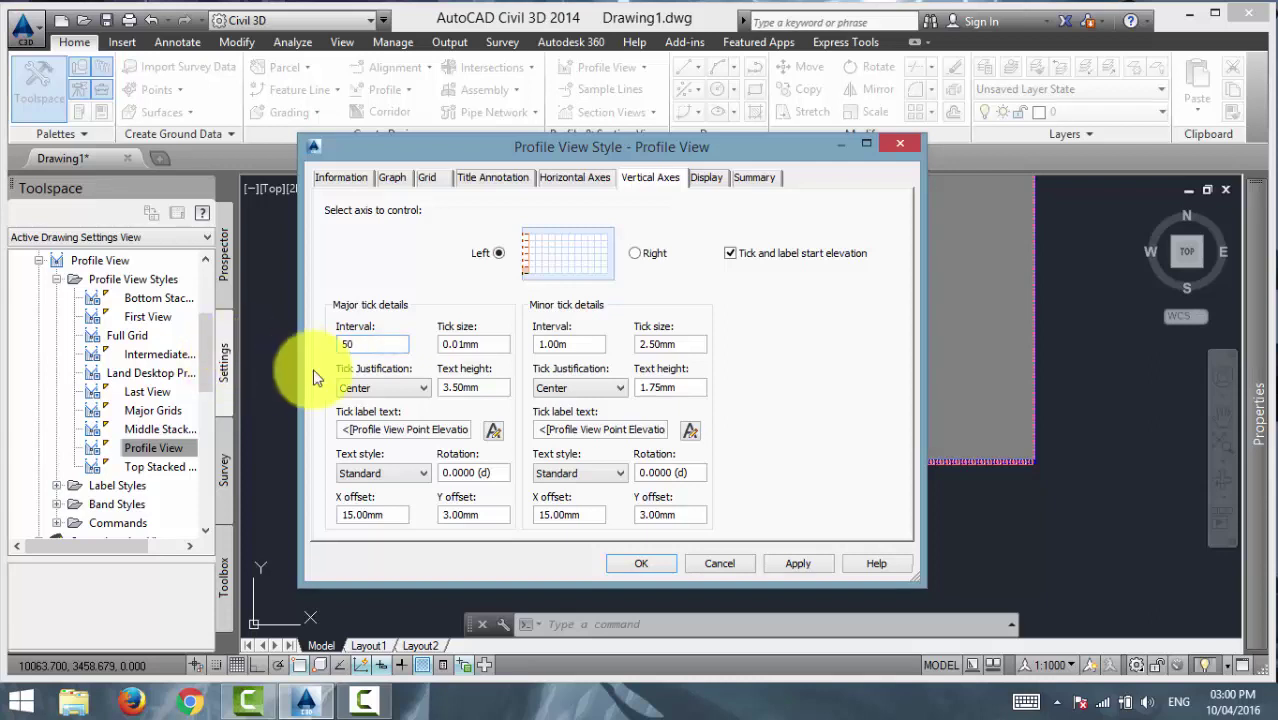
double_click(591, 345)
type("10")
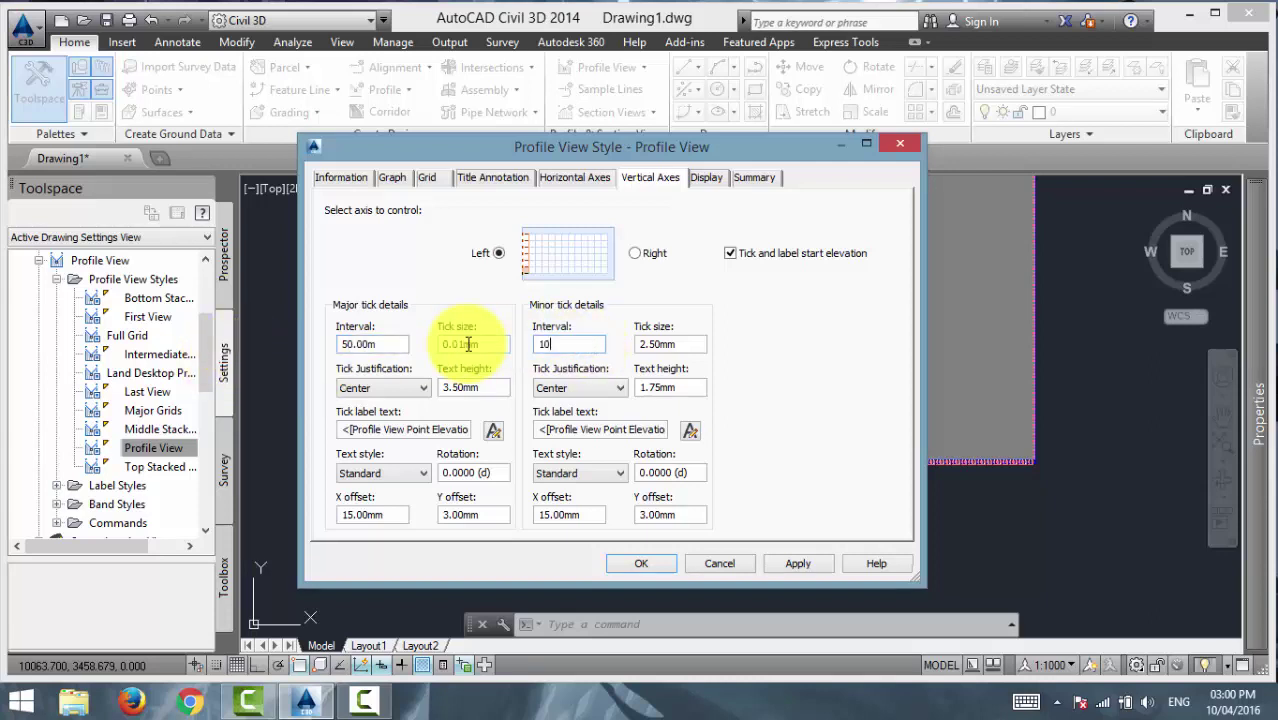
left_click(804, 565)
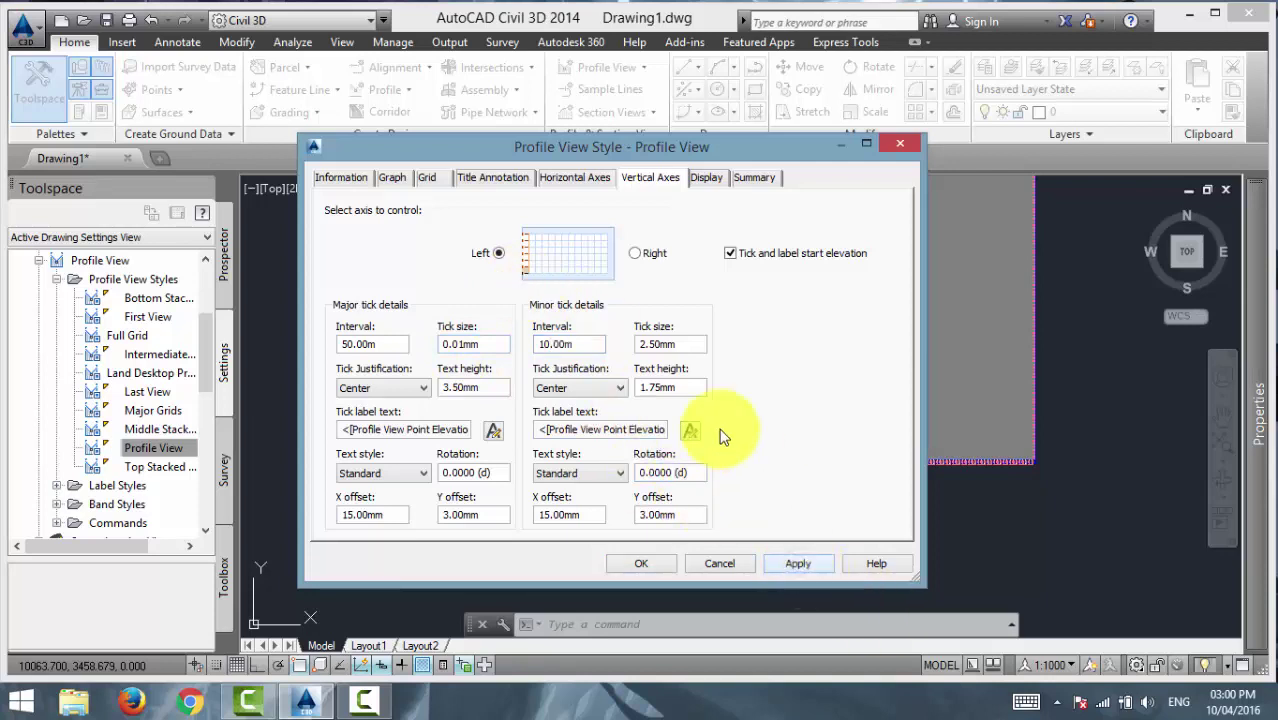
Give the right vertical axis the same 50 m major and 10 m minor intervals and apply.
left_click(634, 253)
double_click(355, 344)
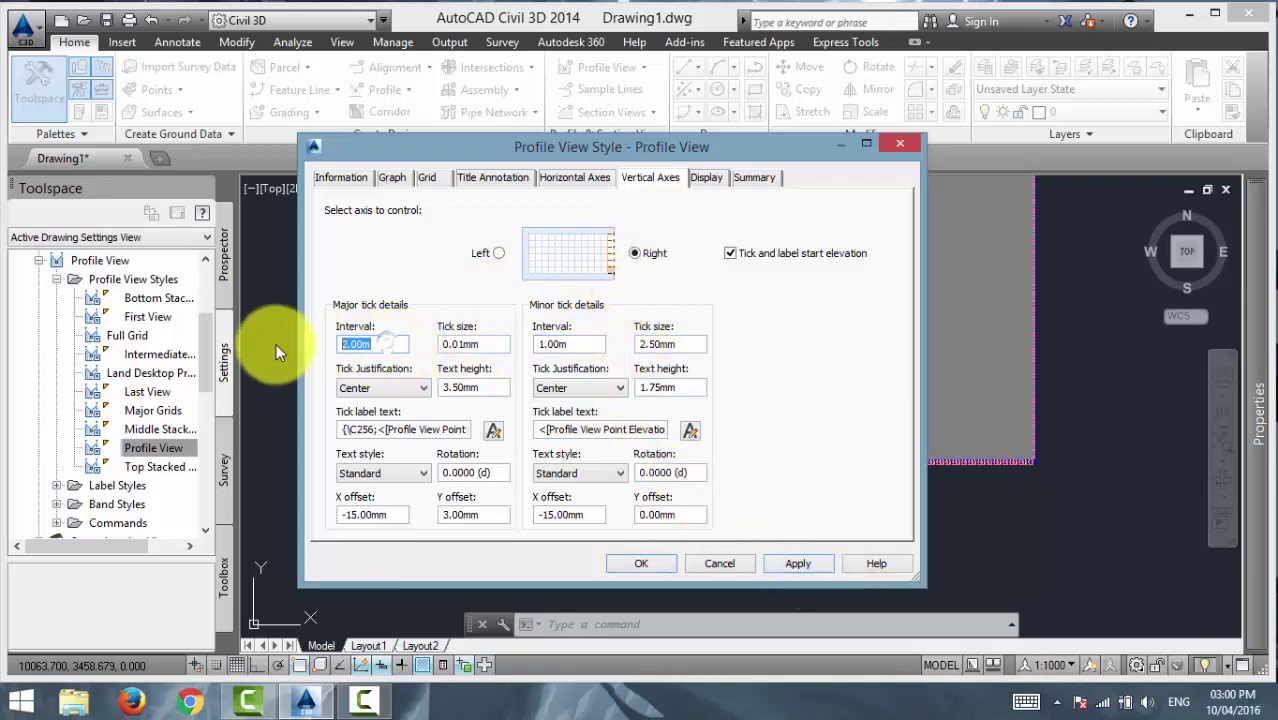
type("50")
double_click(592, 345)
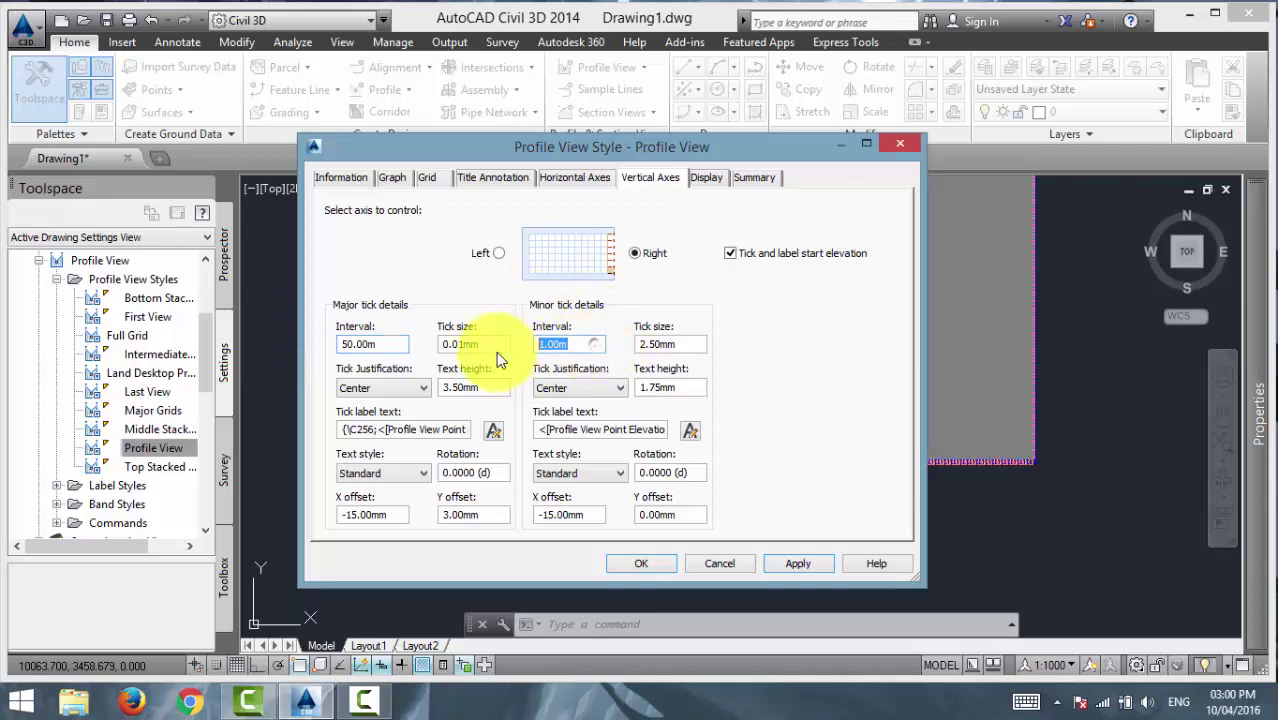
type("10")
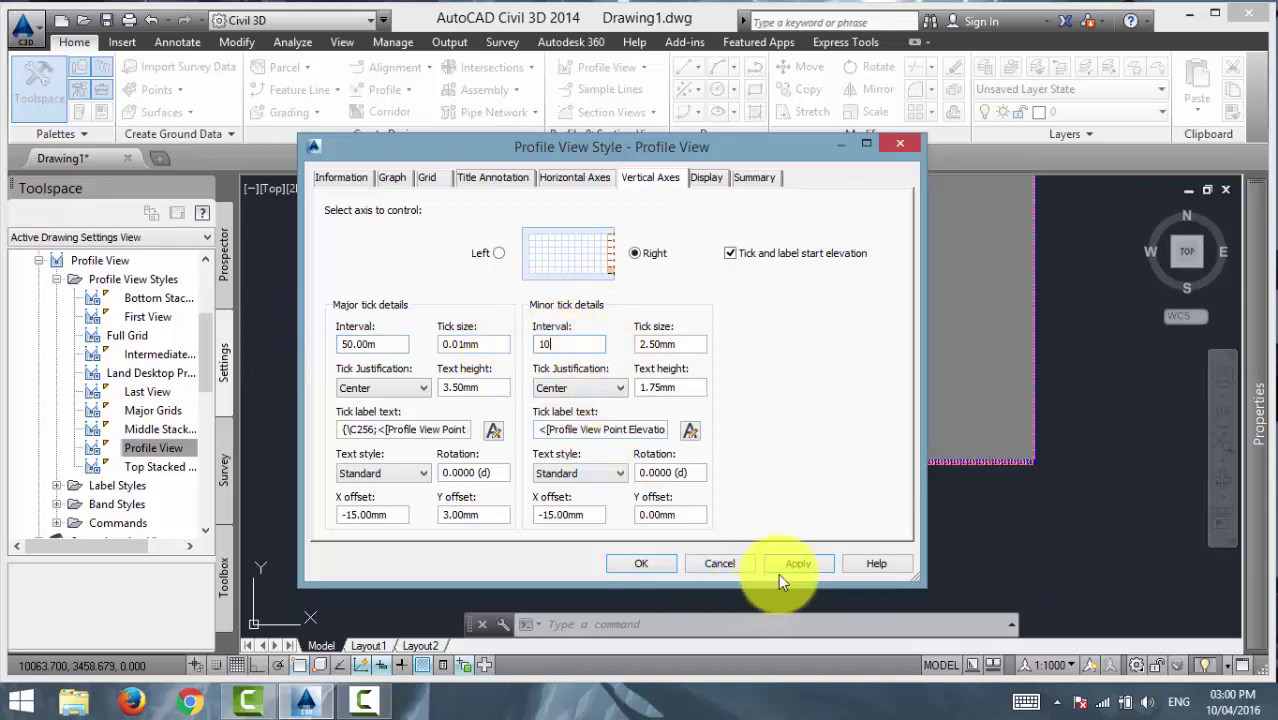
left_click(806, 565)
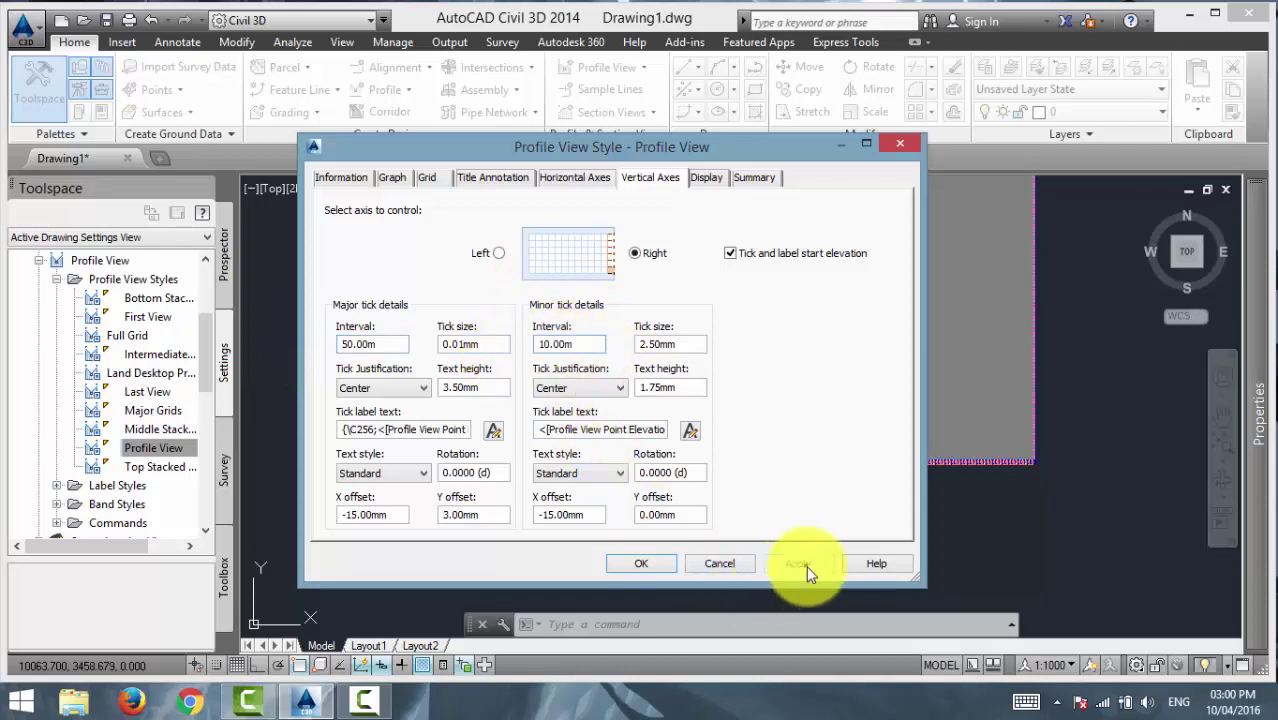
Set the bottom horizontal axis to 100 m major and 50 m minor intervals and apply.
left_click(582, 182)
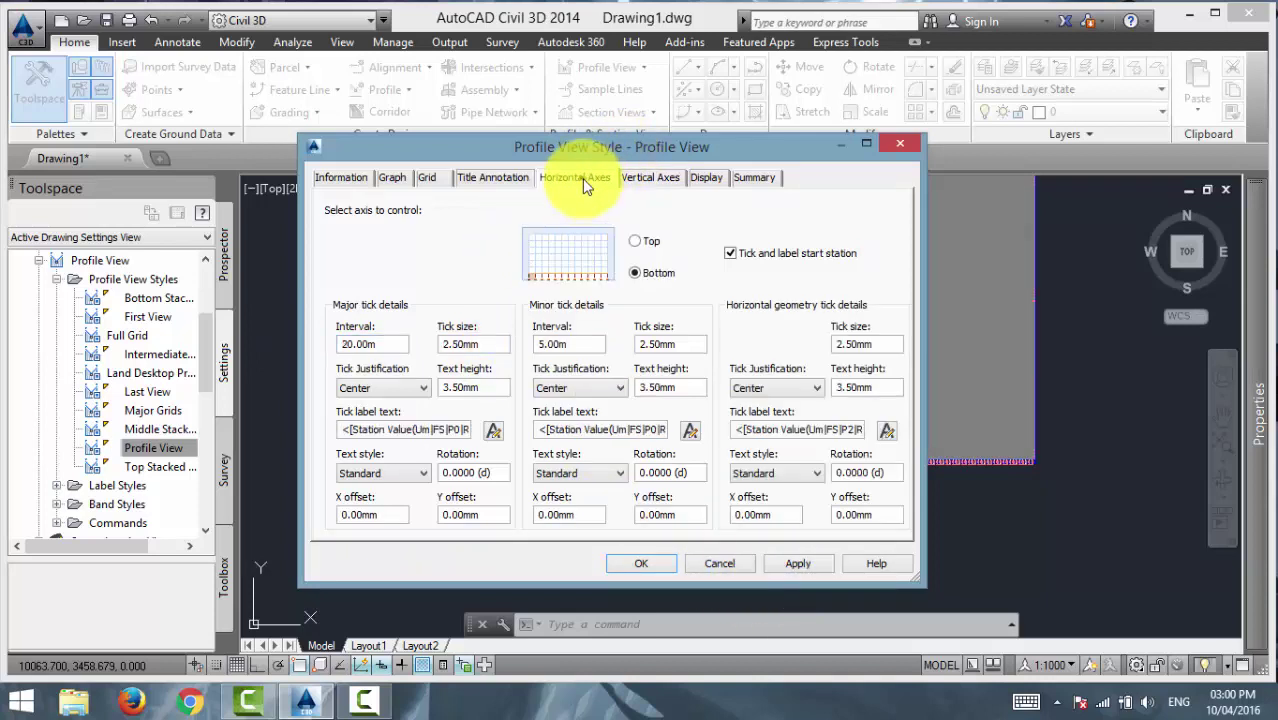
double_click(391, 345)
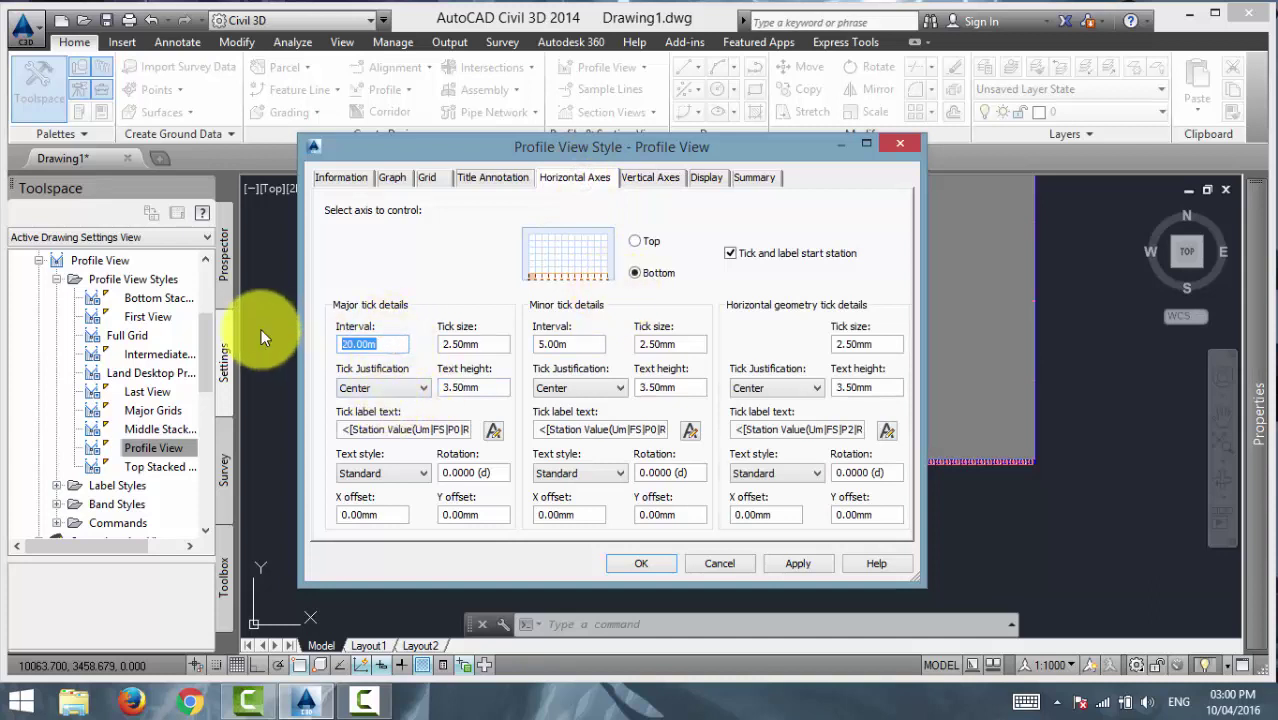
type("100")
double_click(589, 342)
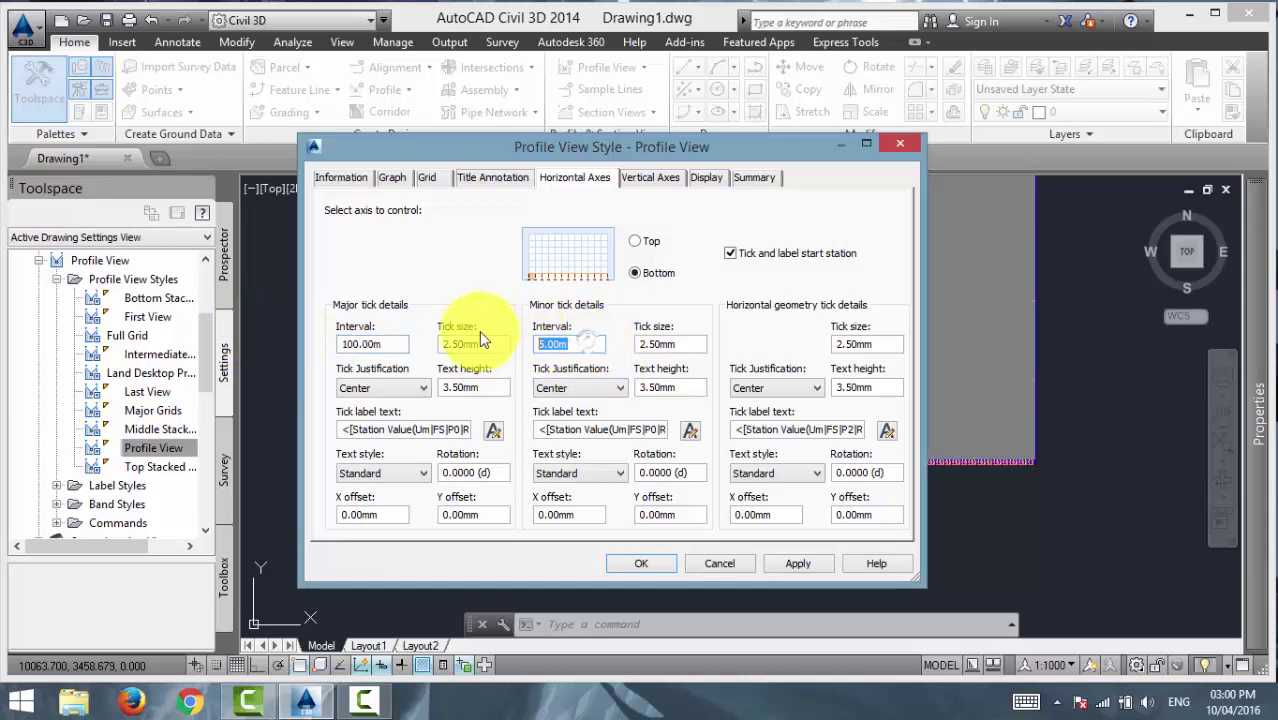
type("50")
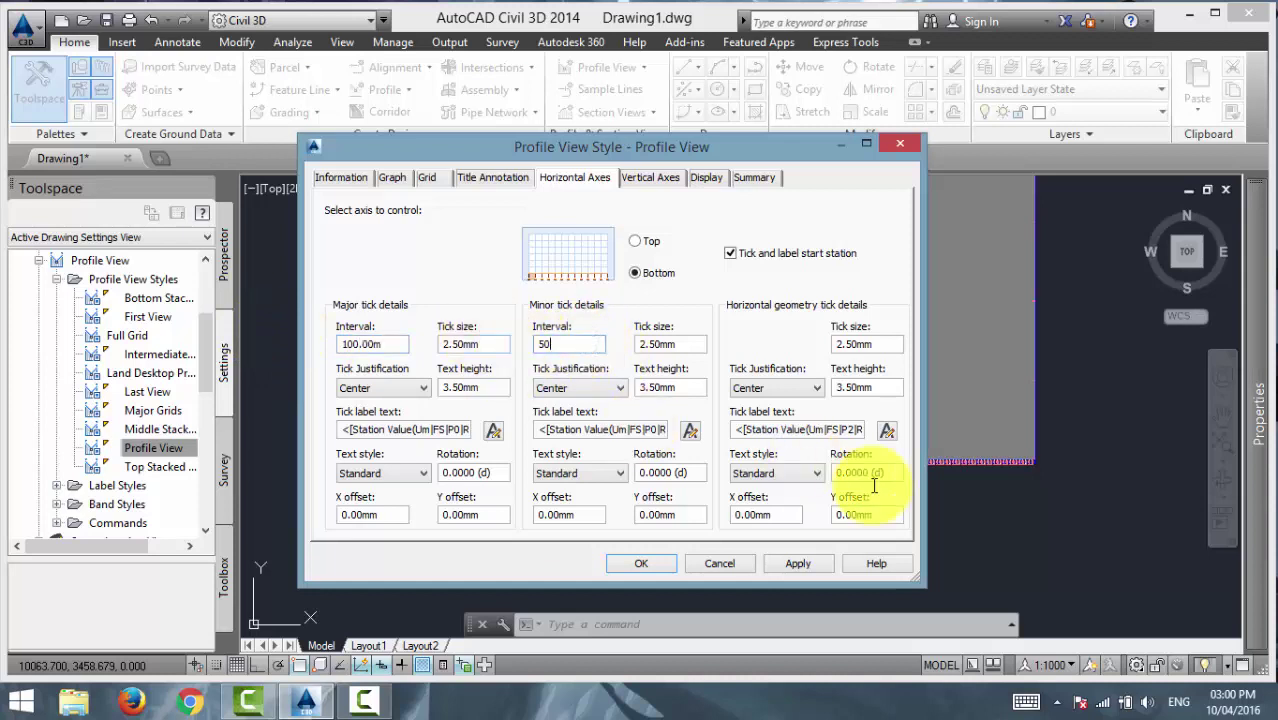
left_click(802, 563)
Close the style editor with OK and frame the restyled sewerline profile view with its red profile line.
left_click(644, 562)
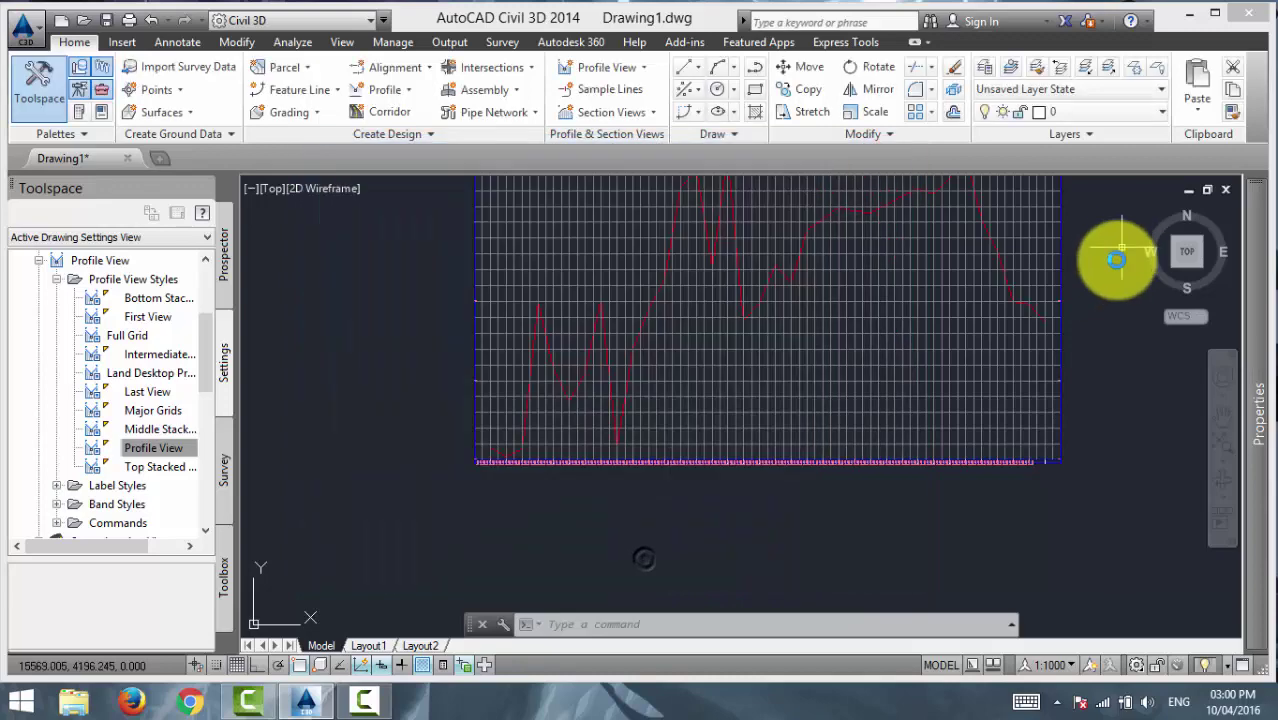
scroll(1056, 377, "down", 3)
middle_click_drag(800, 370, 838, 334)
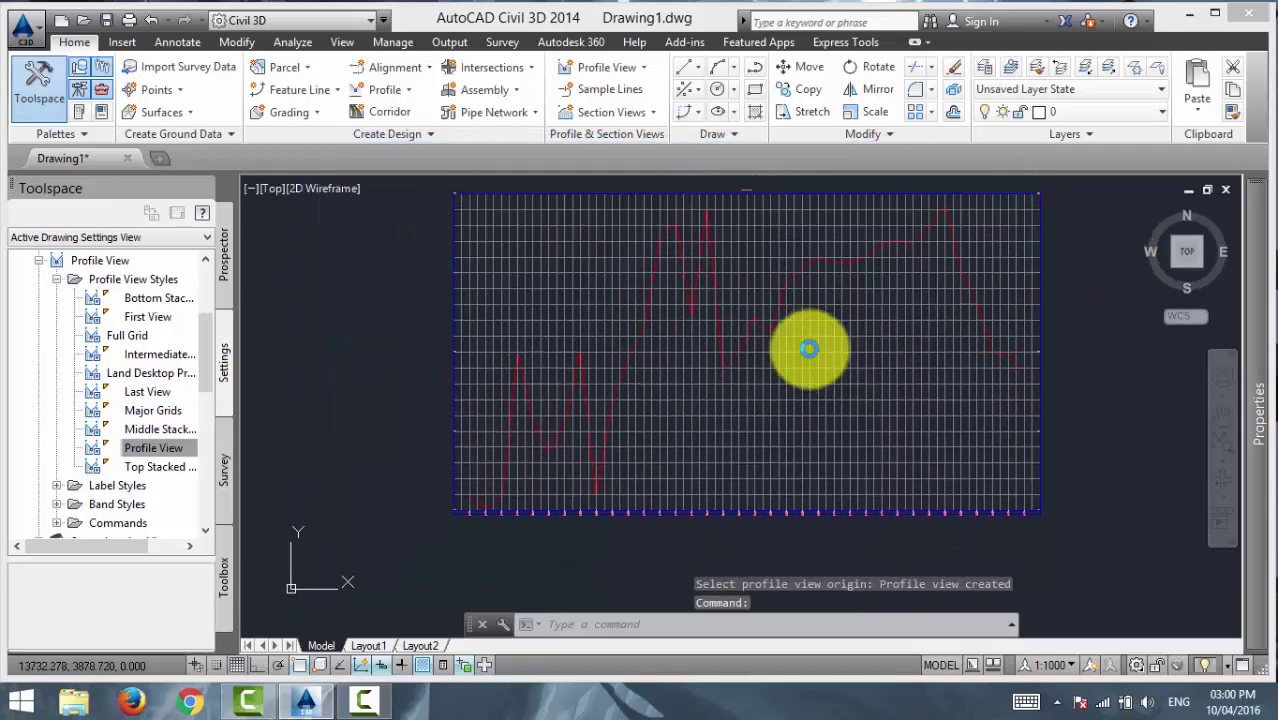
scroll(856, 370, "up", 2)
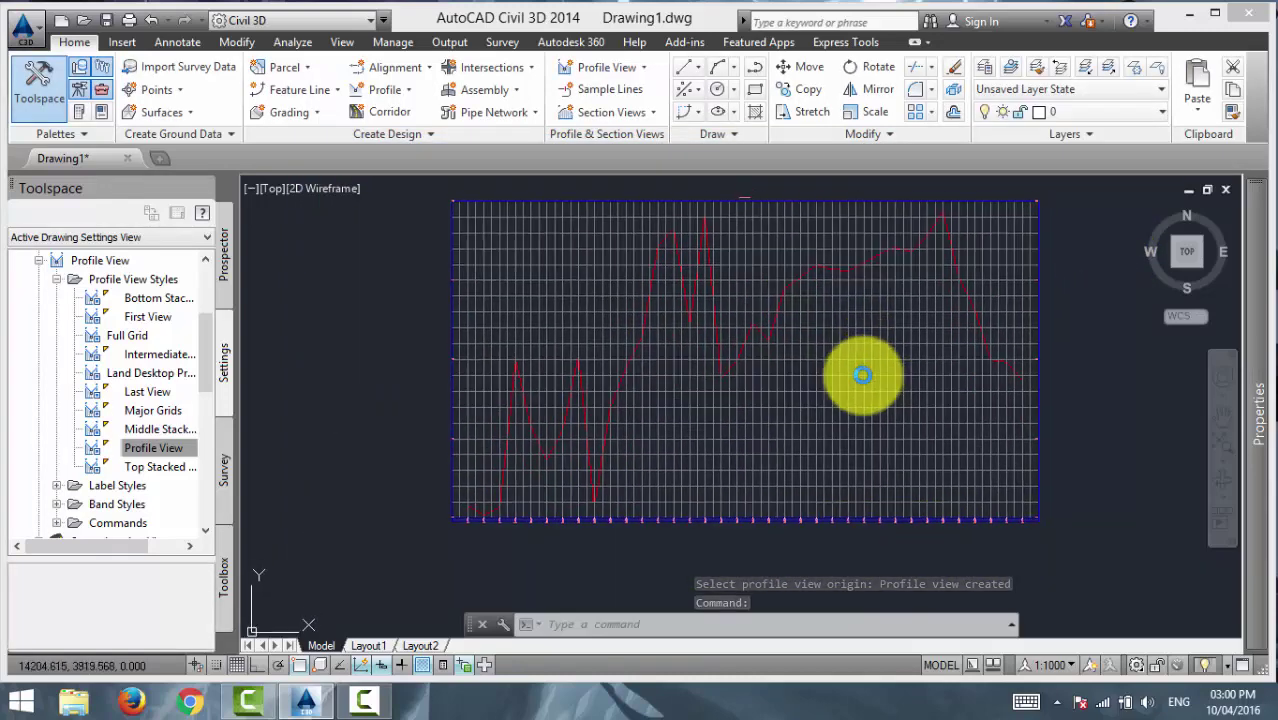
scroll(857, 355, "down", 8)
middle_click_drag(857, 349, 809, 408)
scroll(809, 411, "up", 4)
scroll(808, 409, "up", 3)
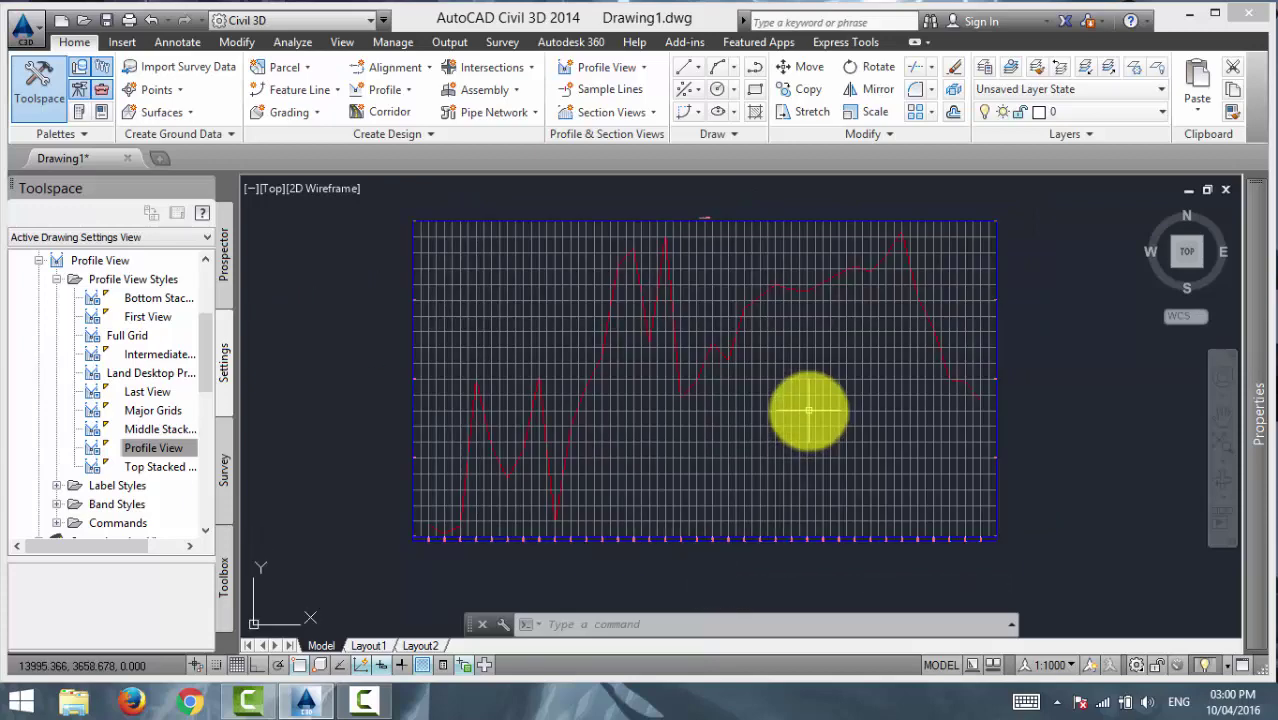
scroll(816, 470, "down", 2)
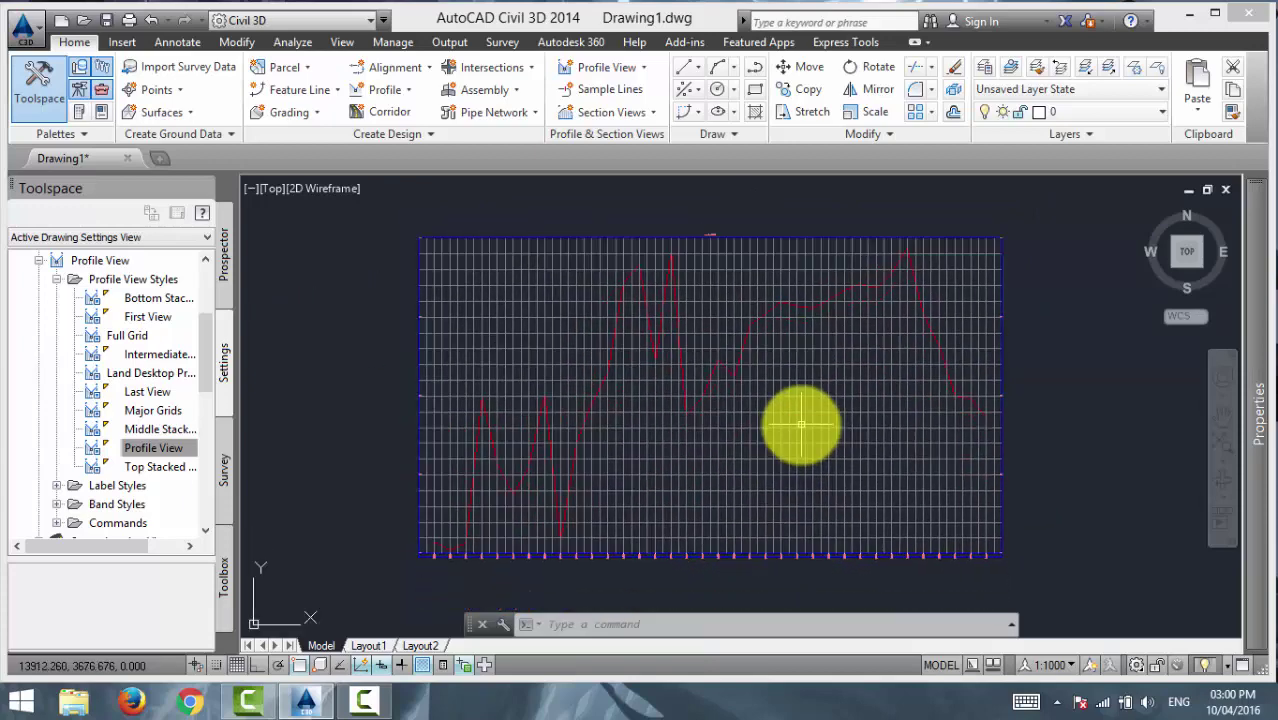
mouse_move(801, 425)
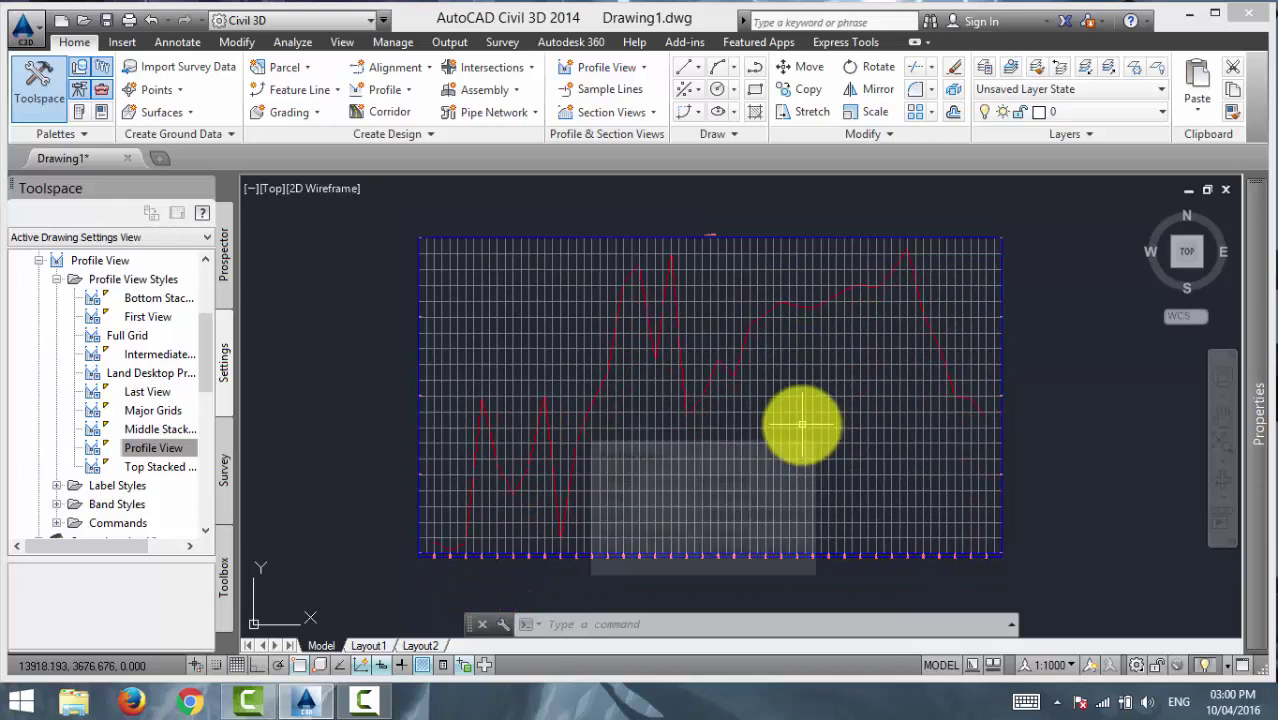